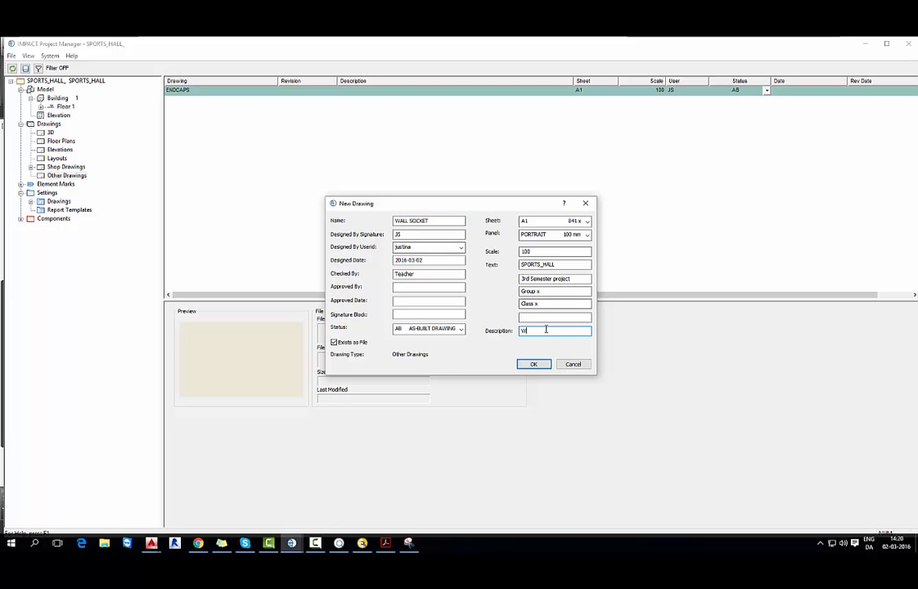
- Create the WALL SOCKET drawing with the description WS and open it in AutoCAD Architecture
left_click(533, 364)
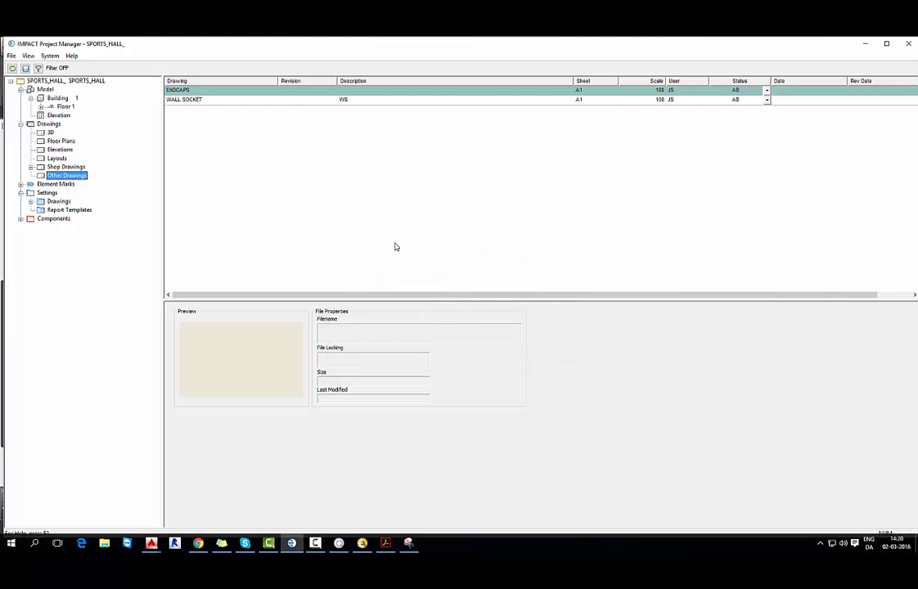
double_click(195, 98)
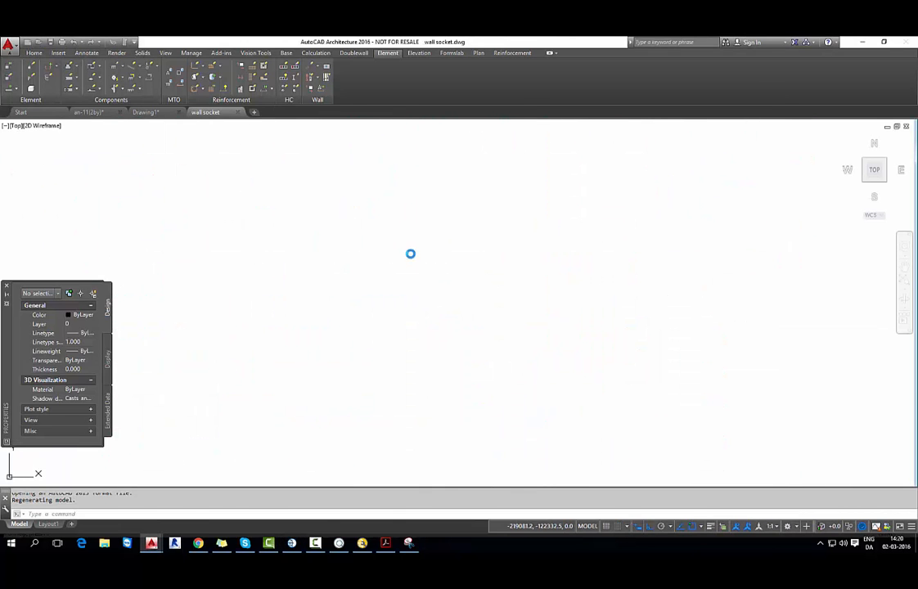
- Split the model space into two vertical viewports
scroll(283, 333, "up", 8)
middle_click_drag(293, 322, 408, 328)
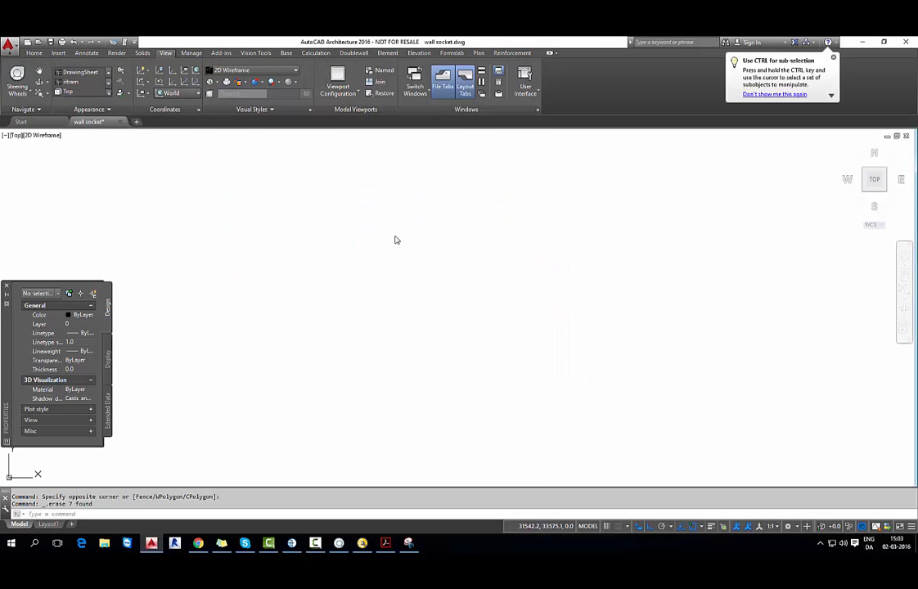
left_click(334, 93)
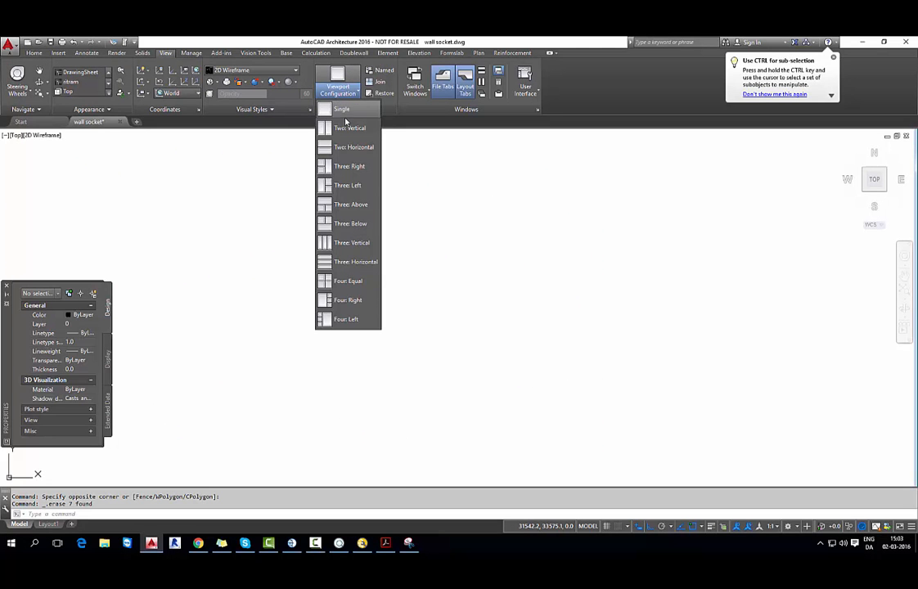
left_click(347, 128)
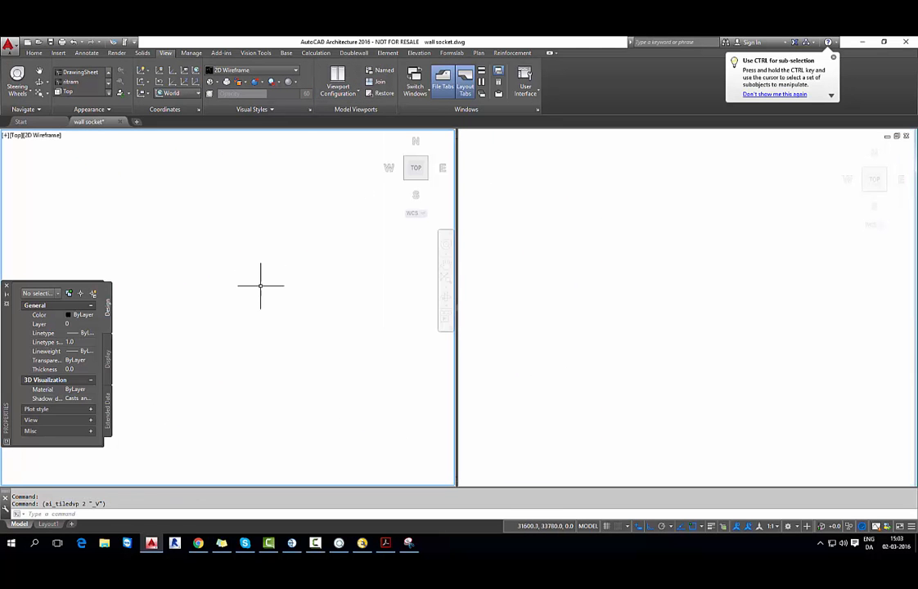
- Draw a closed polyline rectangle 70 wide and 90 high in the top-view viewport
type("pl")
key("Return")
left_click(225, 269)
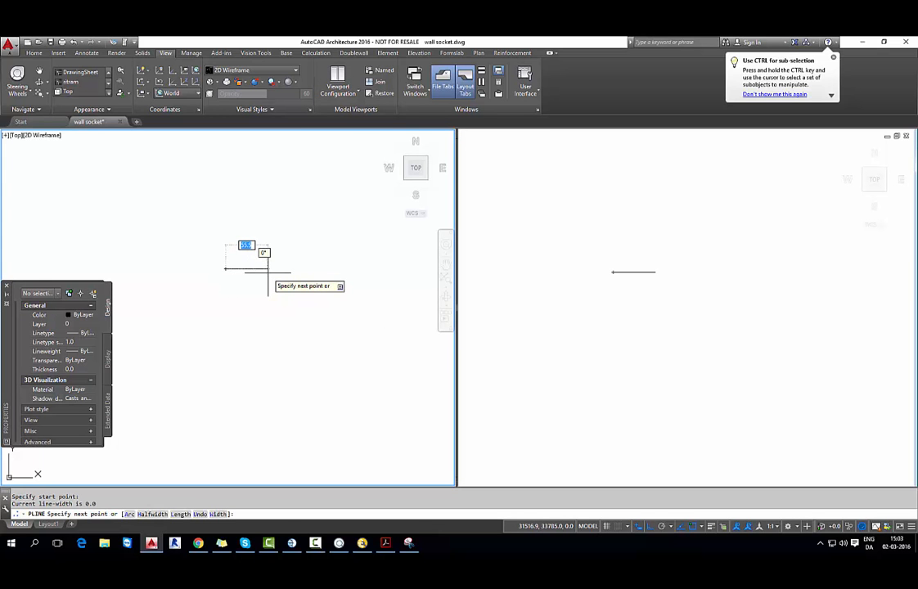
type("70")
key("Return")
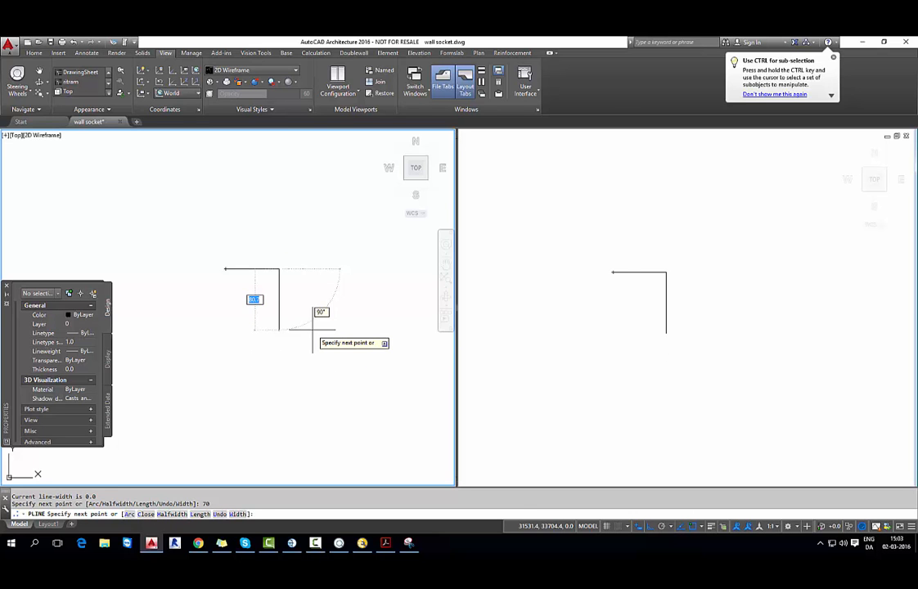
key("Return")
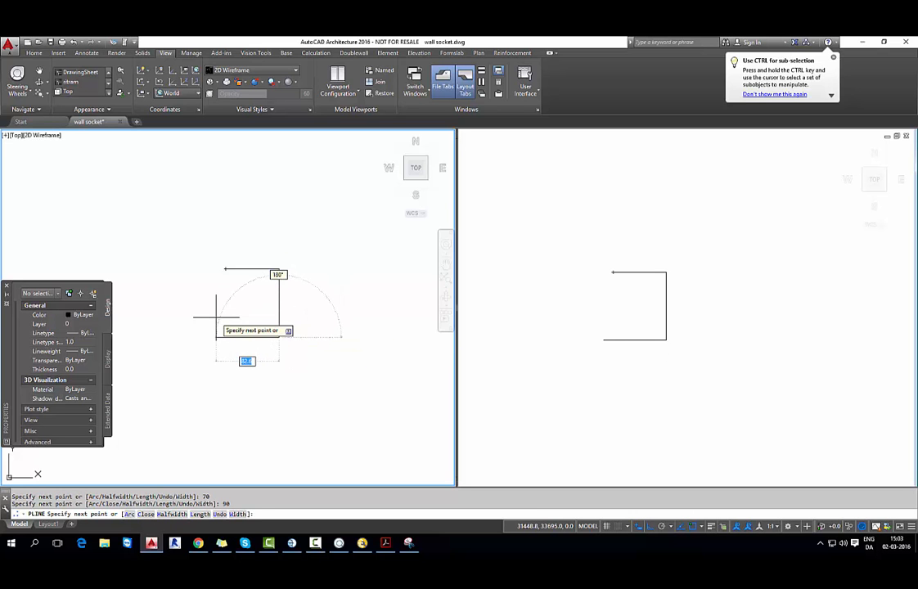
type("70")
key("Return")
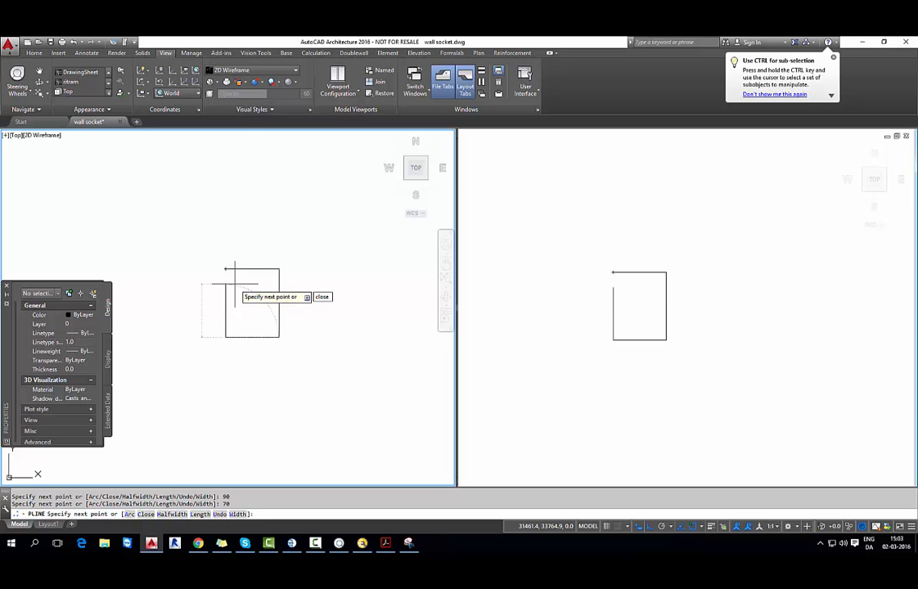
key("Return")
- Orbit the second viewport to a tilted 3D view of the rectangle
left_click(728, 380)
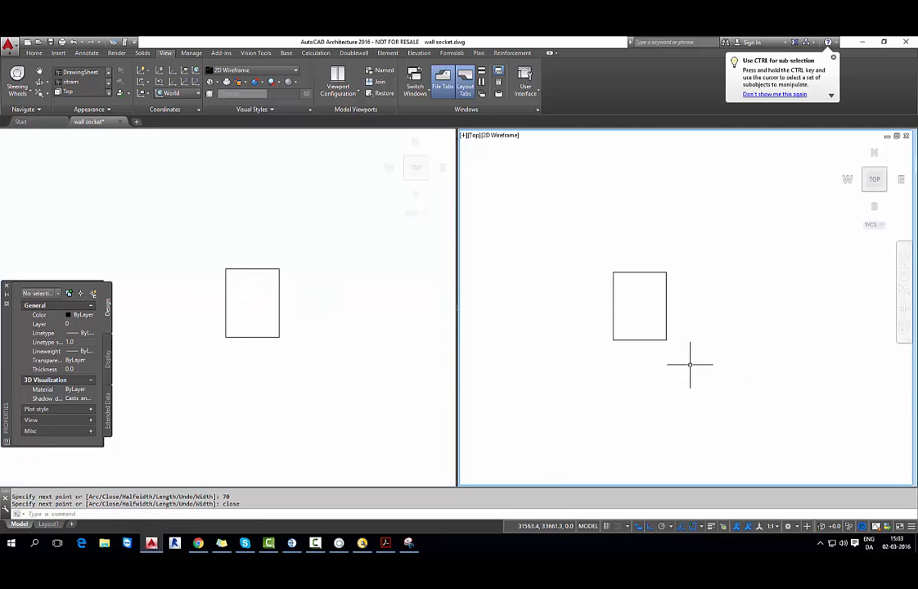
middle_click_drag(728, 380, 686, 281, "shift")
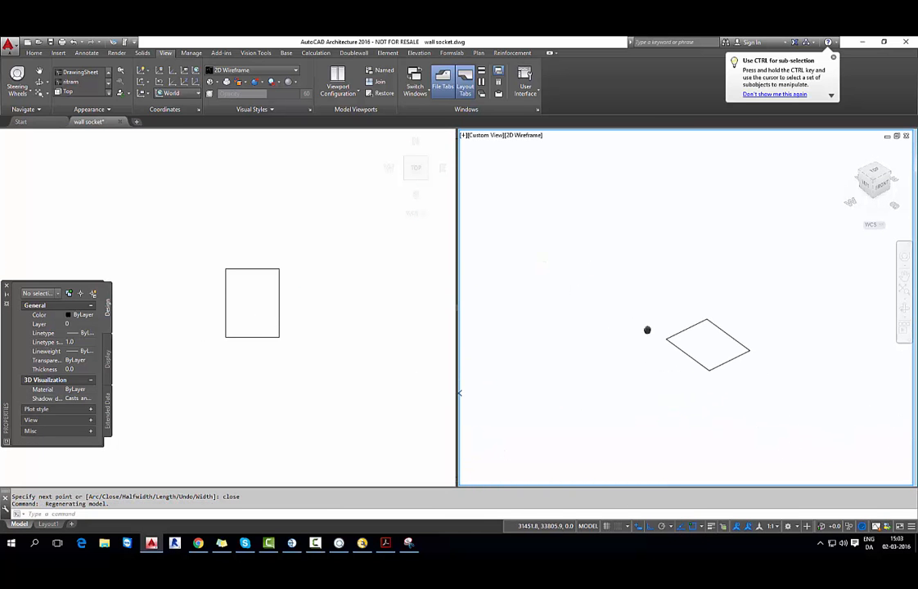
- In the top-view viewport, draw a diagonal polyline from the rectangle's upper-left corner to its lower-right corner
left_click(258, 304)
scroll(270, 304, "up", 2)
middle_click_drag(279, 303, 300, 318)
scroll(300, 338, "up", 2)
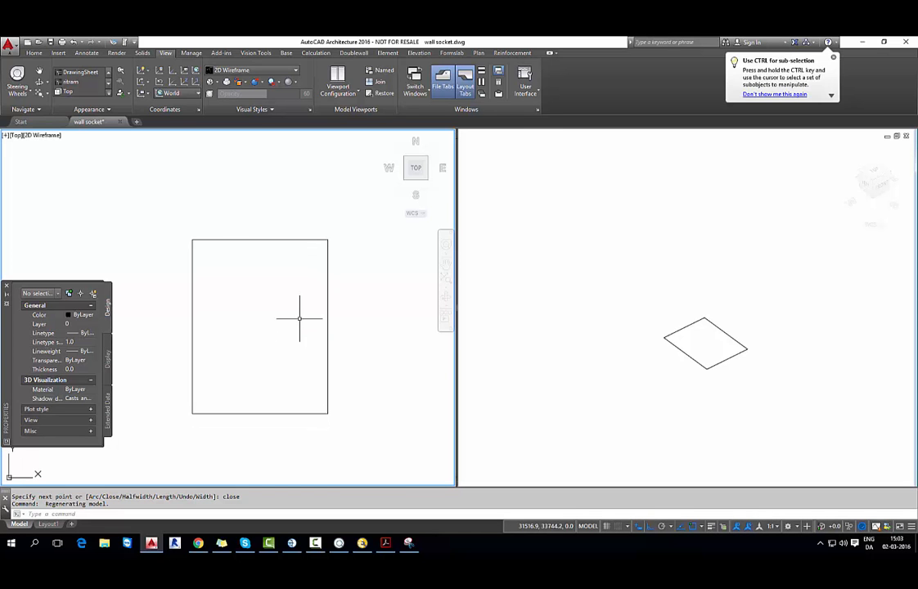
type("pl")
key("Return")
scroll(195, 232, "up", 4)
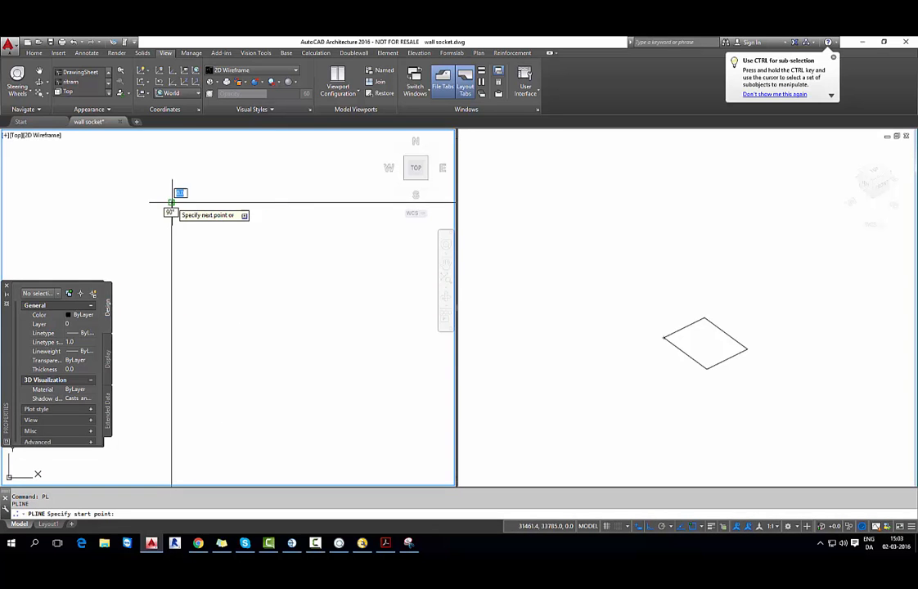
left_click(174, 209)
middle_click_drag(236, 272, 215, 258)
scroll(282, 319, "down", 4)
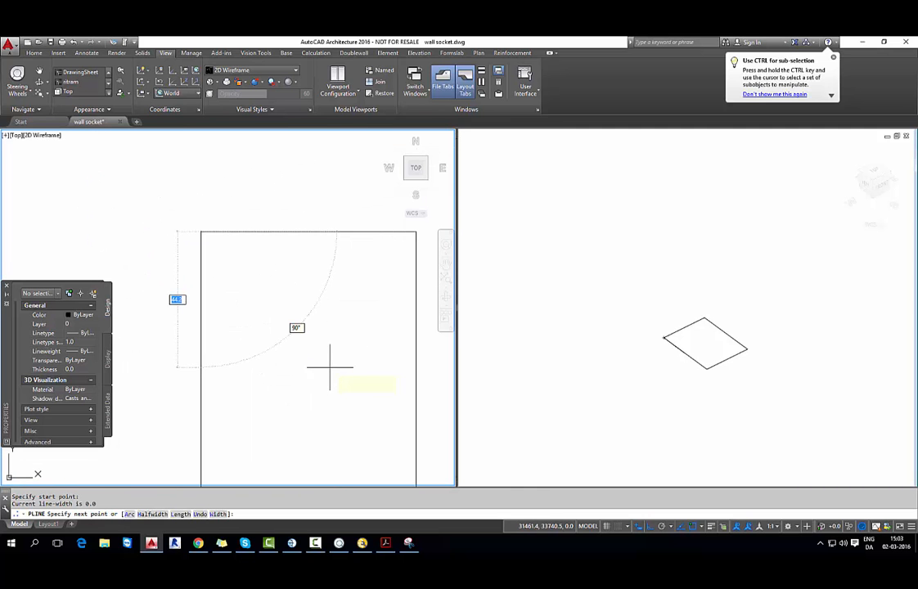
scroll(326, 365, "down", 2)
middle_click_drag(326, 366, 283, 301)
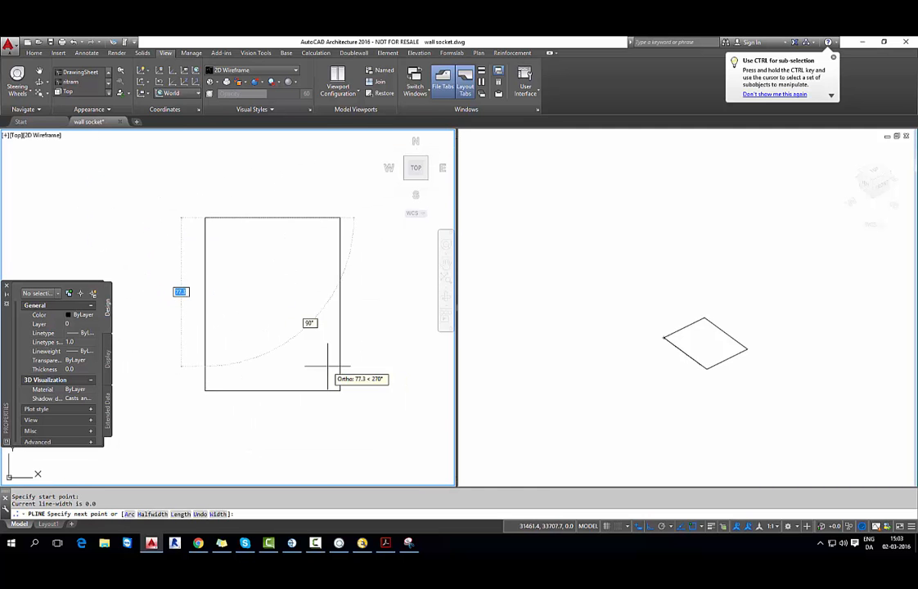
left_click(339, 389)
key("Escape")
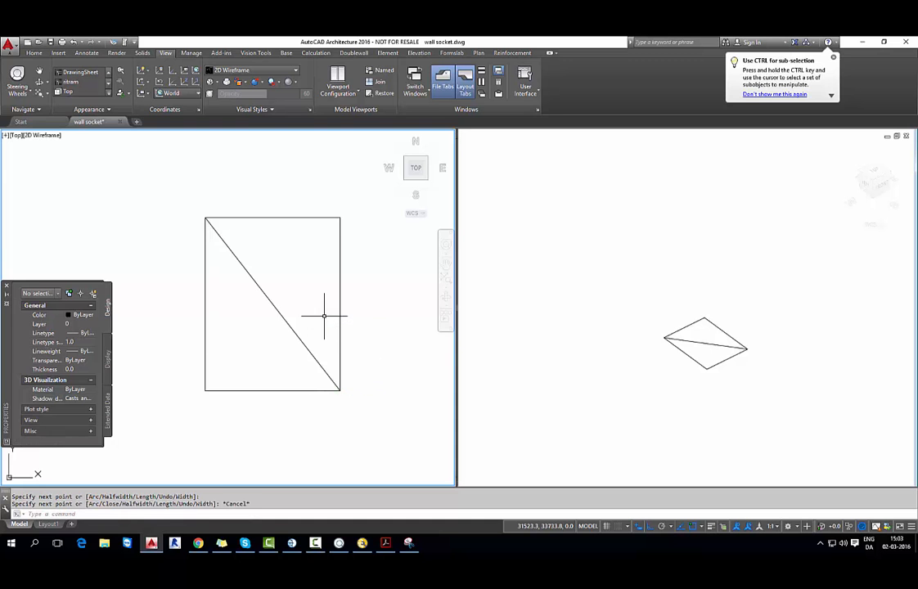
- Draw the second diagonal polyline from the rectangle's upper-right corner to its lower-left corner
key("Return")
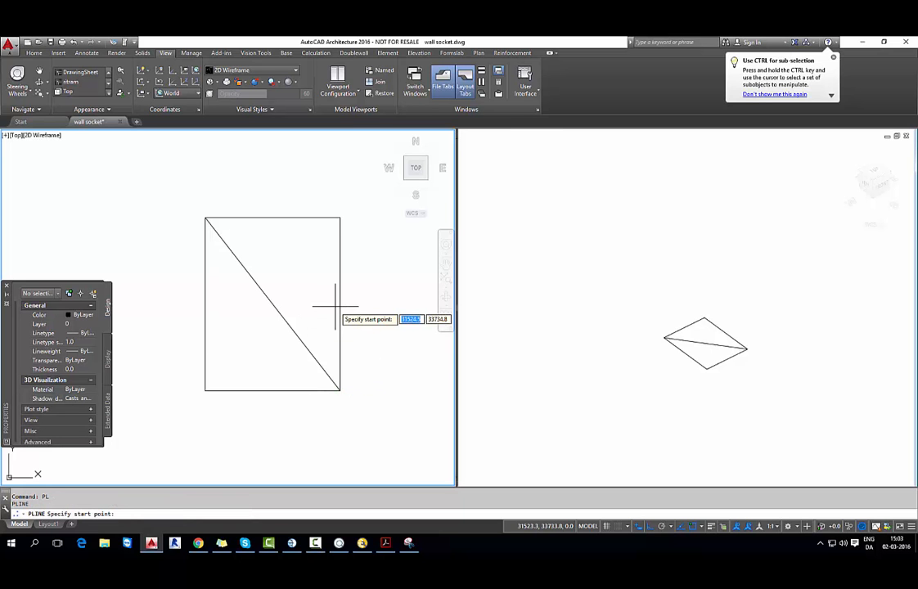
left_click(340, 217)
left_click(206, 390)
key("Escape")
- Start an inner rectangle polyline on the diagonal about 1 inside the upper-left corner and draw its top edge to the other diagonal
scroll(210, 231, "up", 4)
middle_click_drag(209, 232, 205, 318)
type("PL")
key("Return")
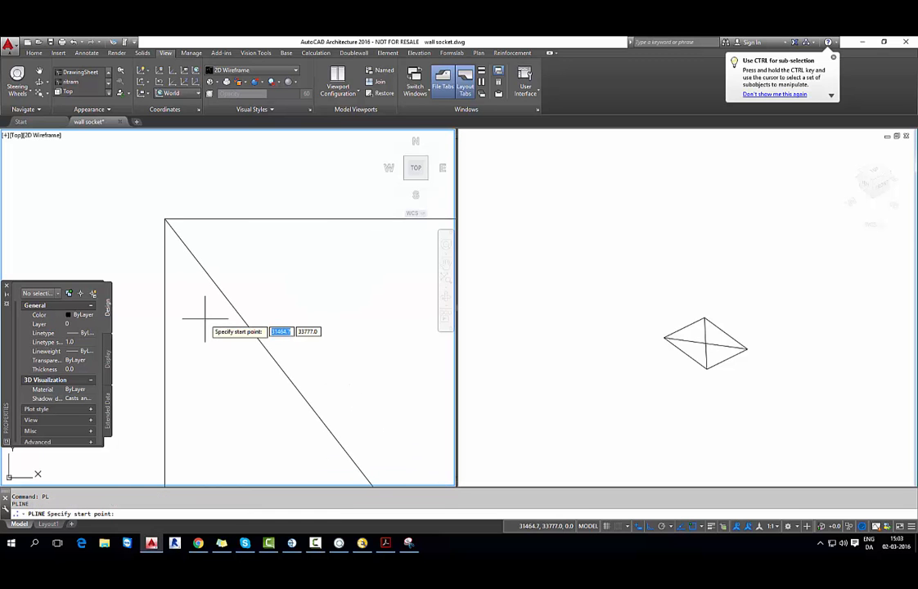
middle_click_drag(164, 214, 175, 222)
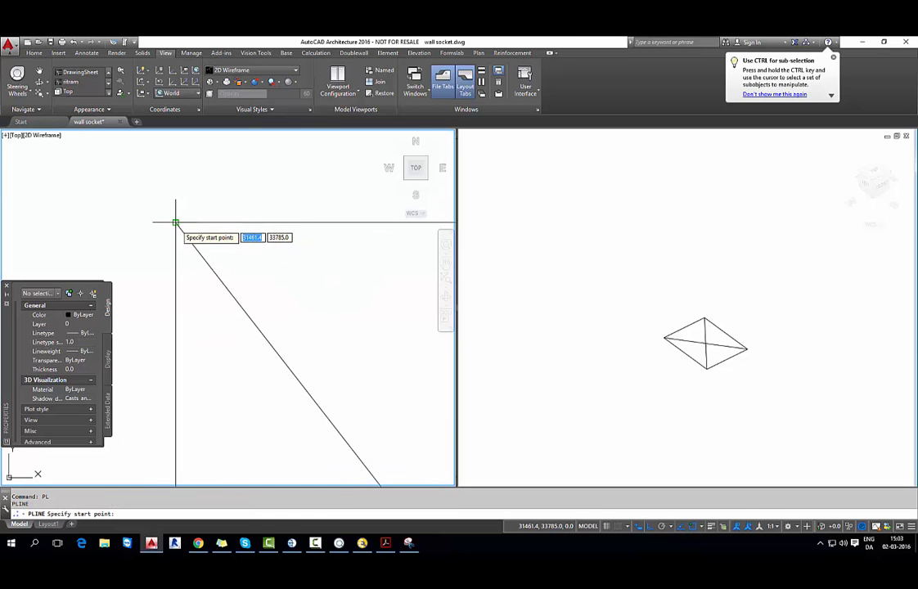
left_click(206, 263)
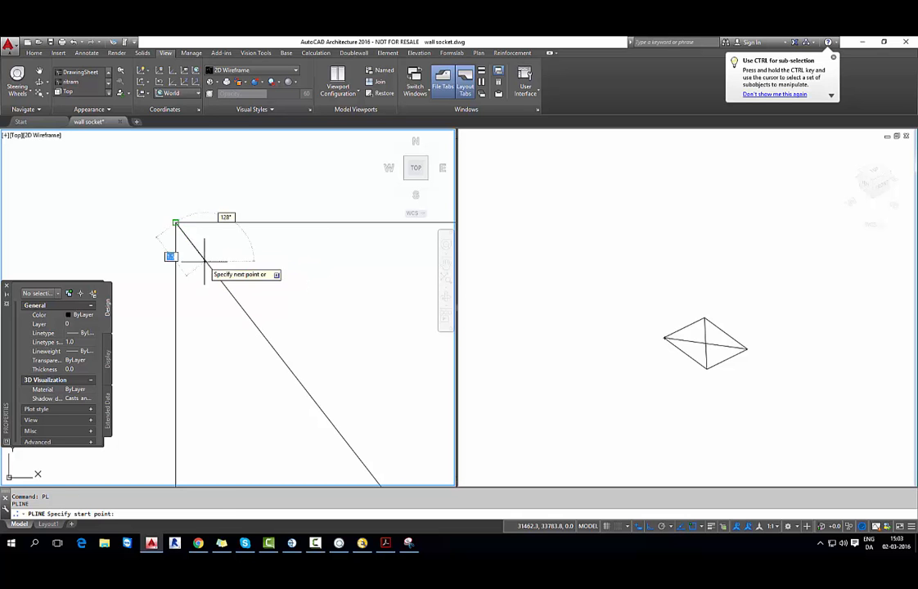
scroll(340, 315, "down", 3)
scroll(361, 326, "down", 4)
middle_click_drag(361, 326, 159, 257)
scroll(274, 266, "up", 5)
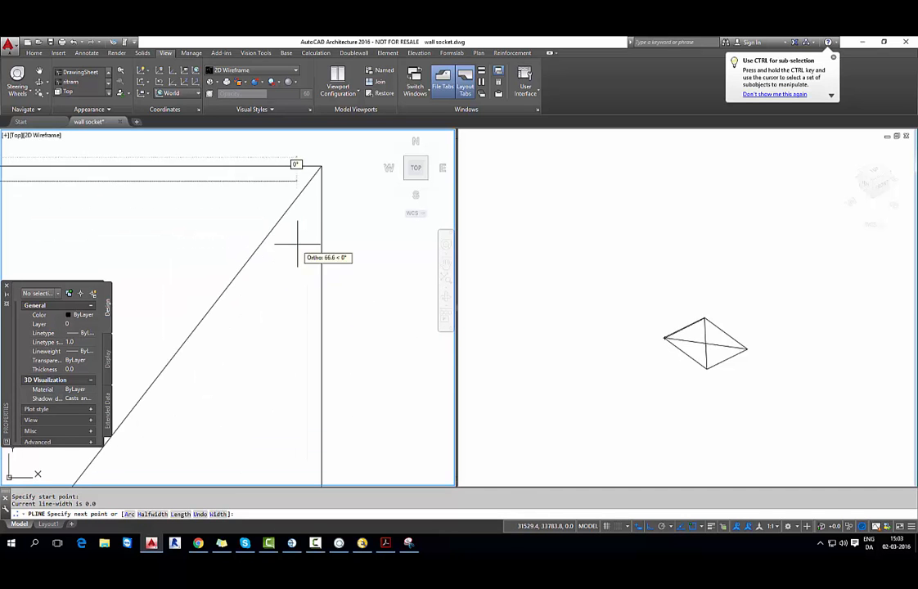
left_click(310, 179)
- Continue the inner polyline straight down to the diagonal near the rectangle's lower-right corner
scroll(315, 315, "down", 3)
middle_click_drag(323, 392, 307, 203)
scroll(304, 364, "up", 2)
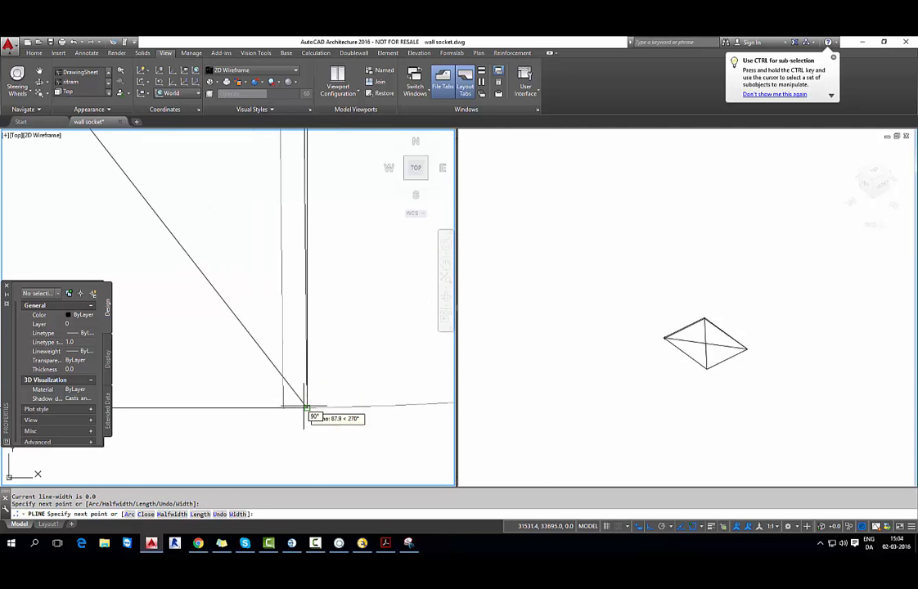
left_click(279, 370)
- Draw the inner polyline's bottom edge, about 68 long, to the diagonal near the lower-left corner
scroll(213, 358, "down", 3)
middle_click_drag(207, 361, 375, 393)
scroll(375, 393, "up", 1)
middle_click_drag(229, 372, 355, 370)
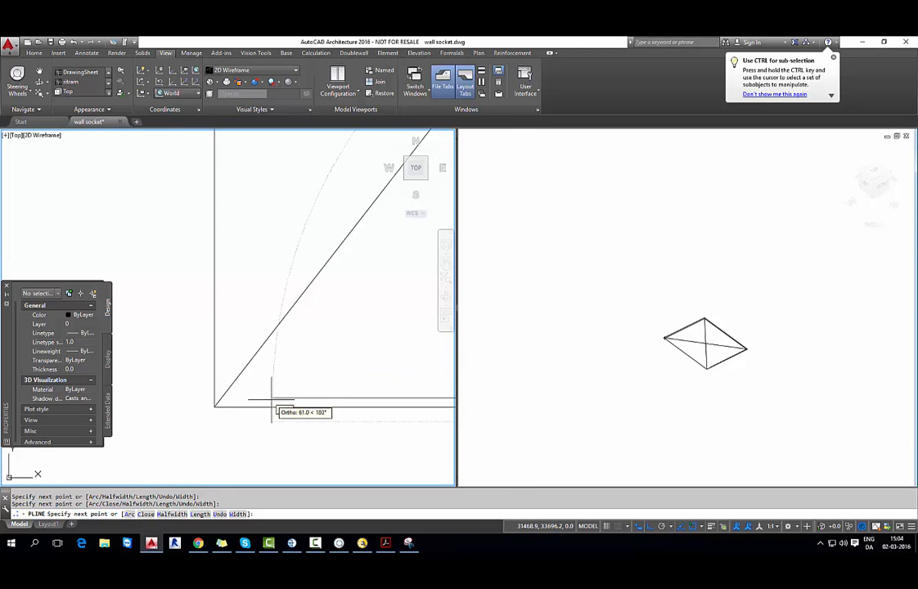
scroll(221, 401, "up", 4)
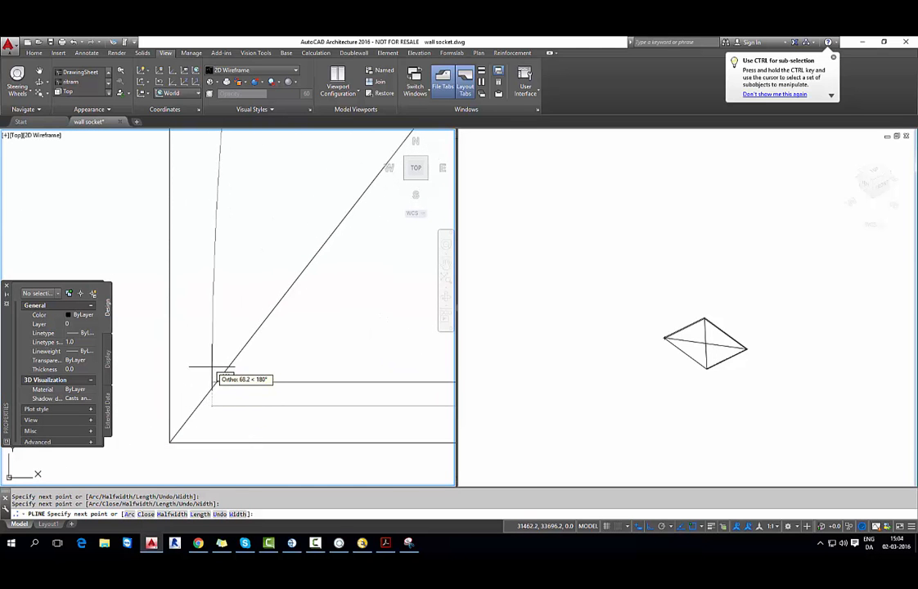
left_click(170, 443)
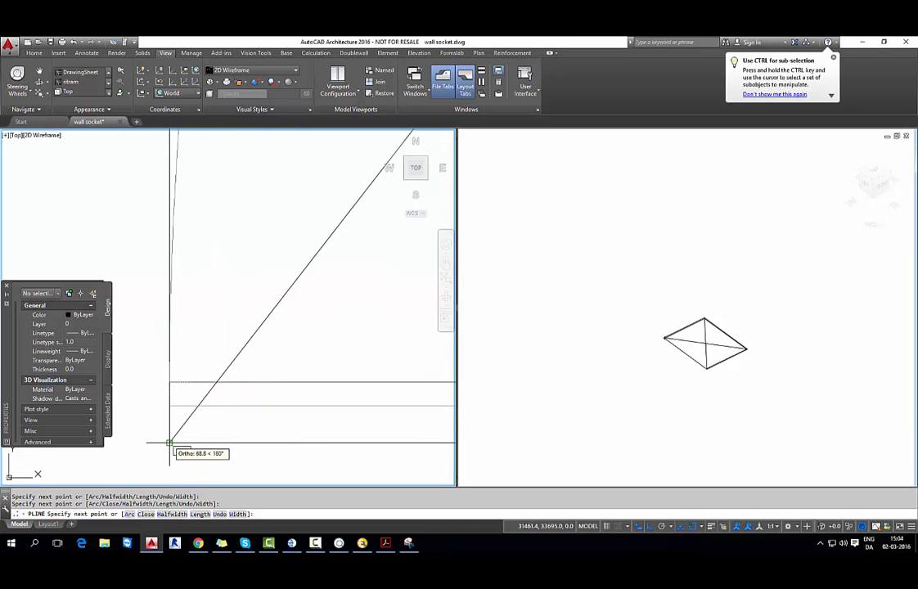
left_click(216, 383)
- Close the inner polyline back to its start point to complete the inset rectangle
scroll(219, 273, "down", 4)
middle_click_drag(213, 235, 232, 444)
scroll(252, 303, "down", 3)
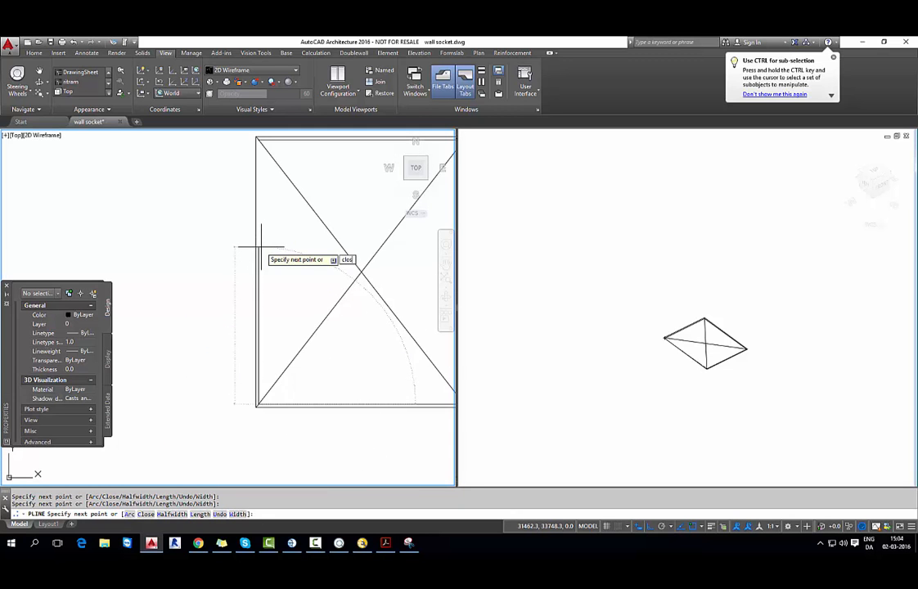
key("Return")
scroll(260, 246, "down", 2)
middle_click_drag(266, 251, 236, 266)
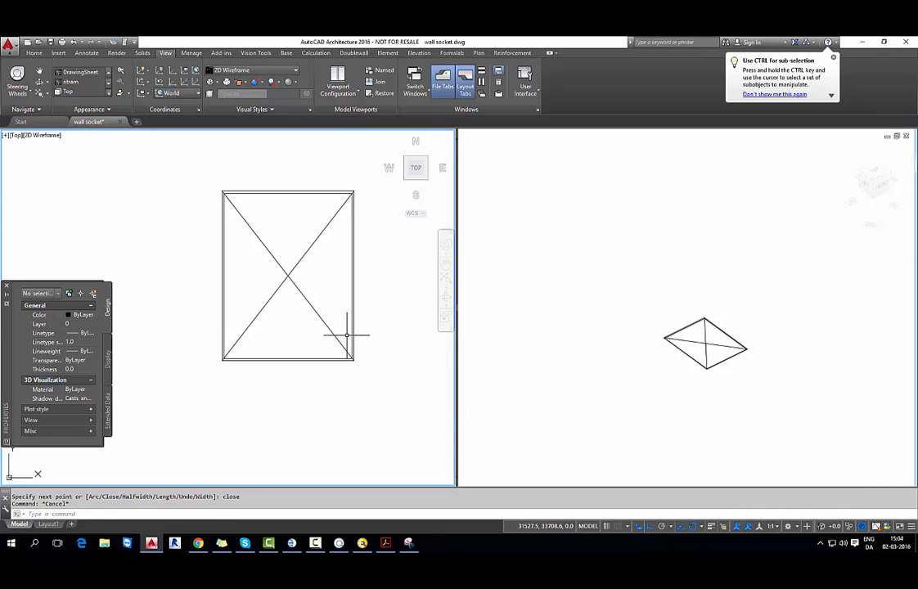
- Extrude the outer and inner rectangles together to a height of 35
type("exyr")
key("BackSpace")
key("BackSpace")
type("trude")
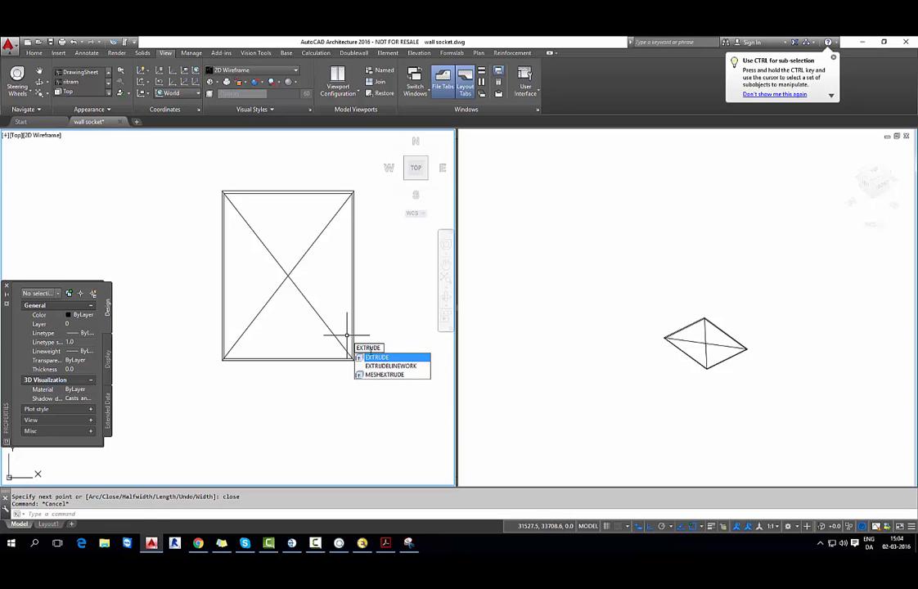
key("Return")
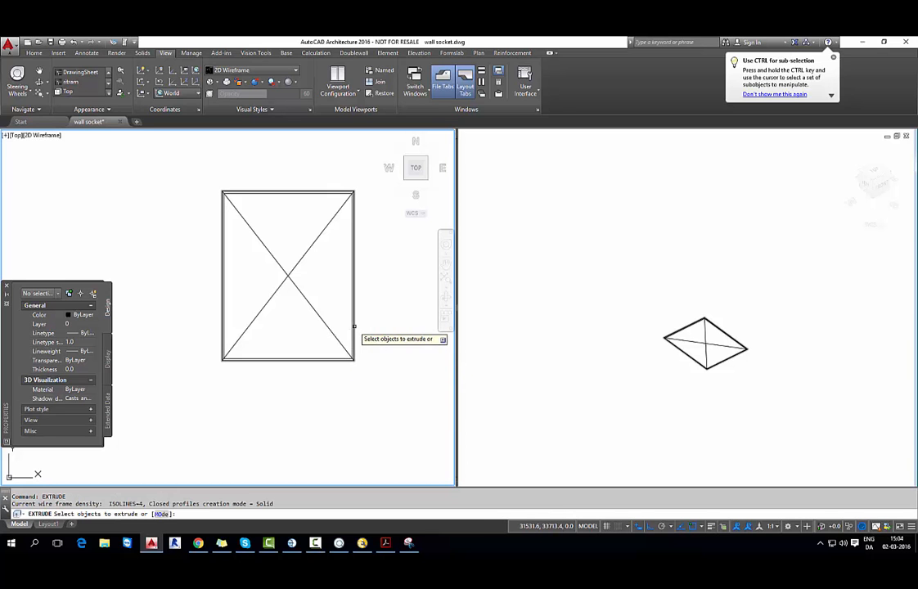
left_click(355, 324)
scroll(352, 326, "up", 4)
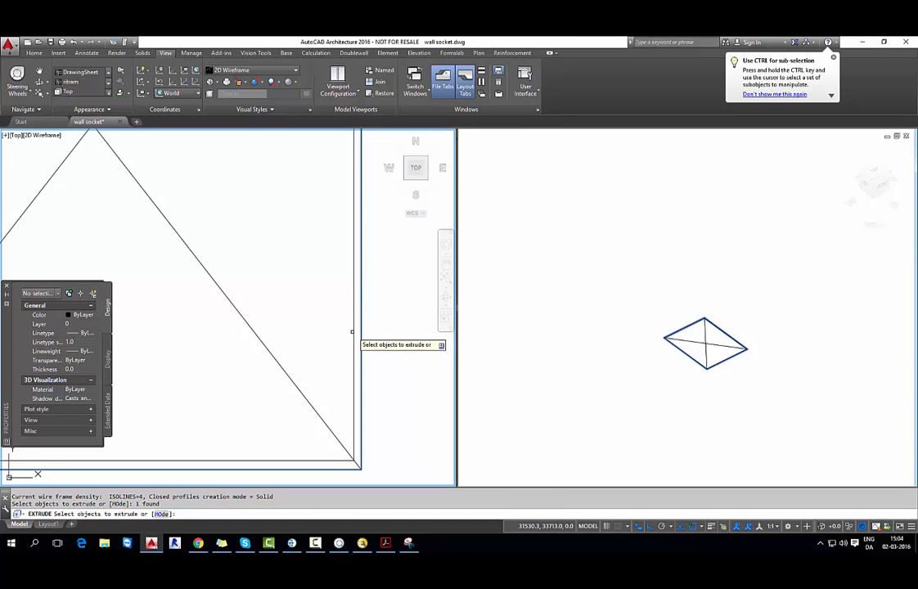
left_click(354, 341)
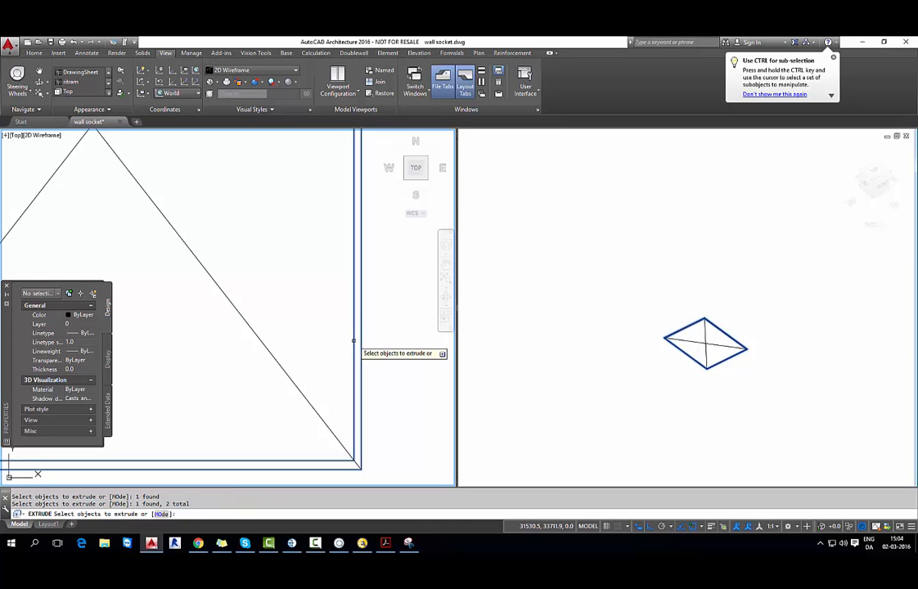
key("Return")
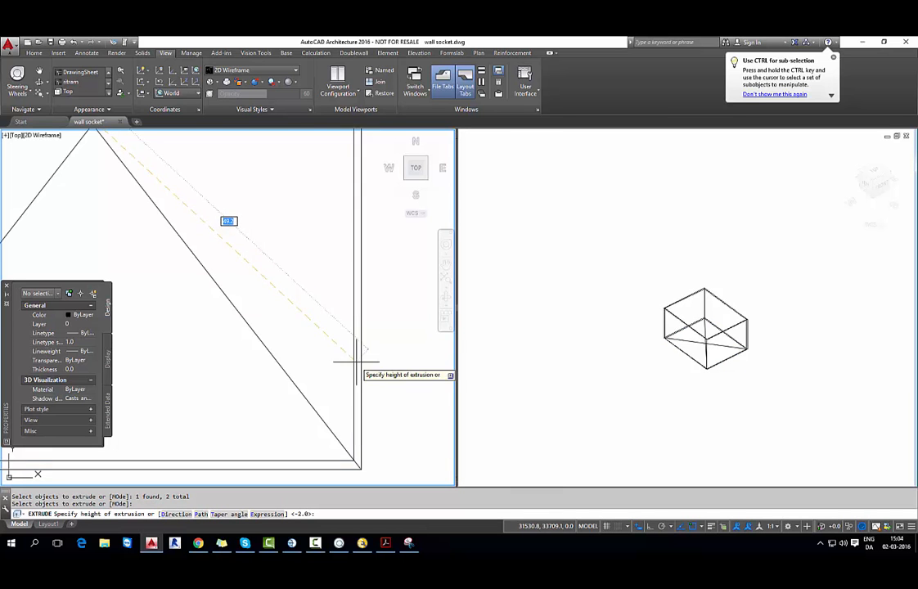
scroll(355, 365, "down", 4)
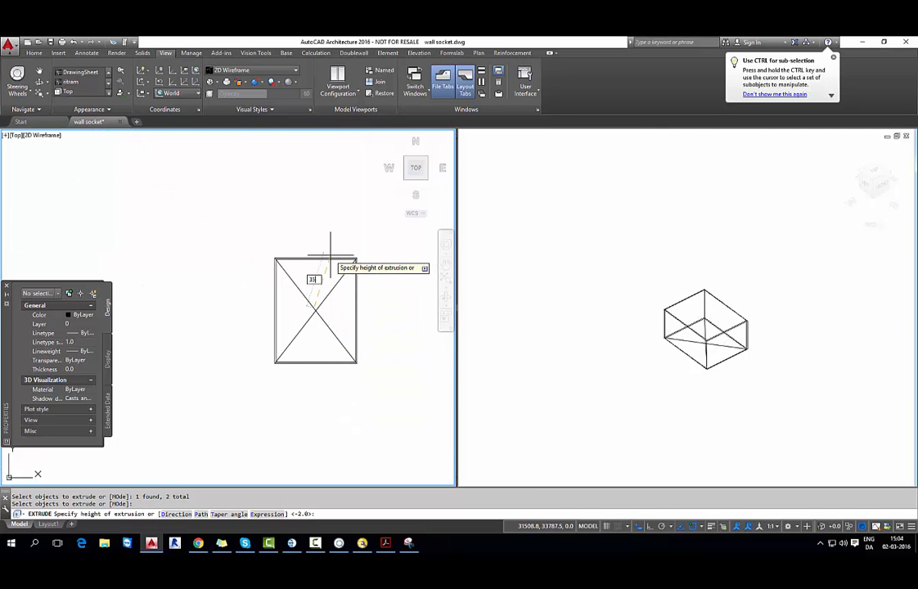
key("Return")
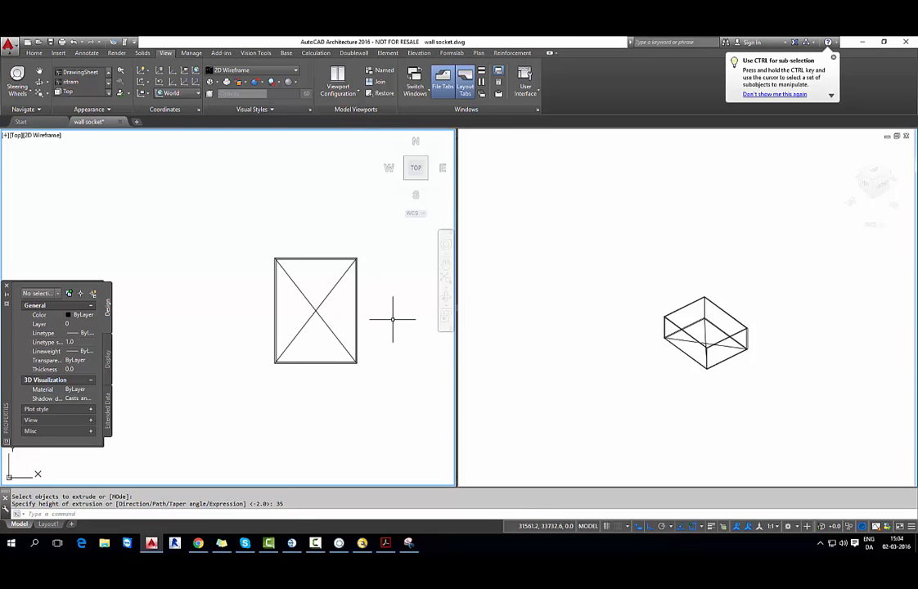
- Apply the Shades of Gray visual style to the custom 3D view of the socket box
left_click(708, 377)
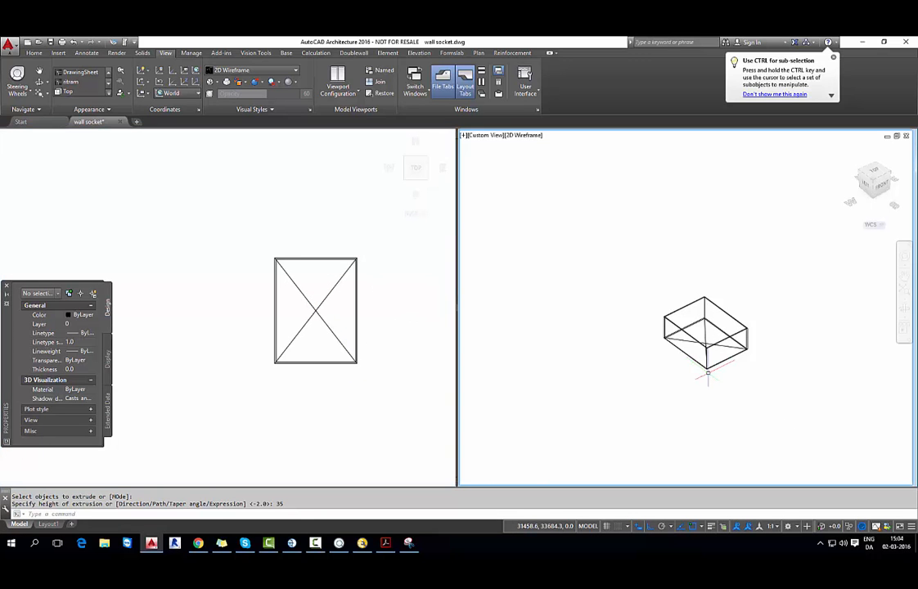
left_click(265, 74)
left_click(278, 123)
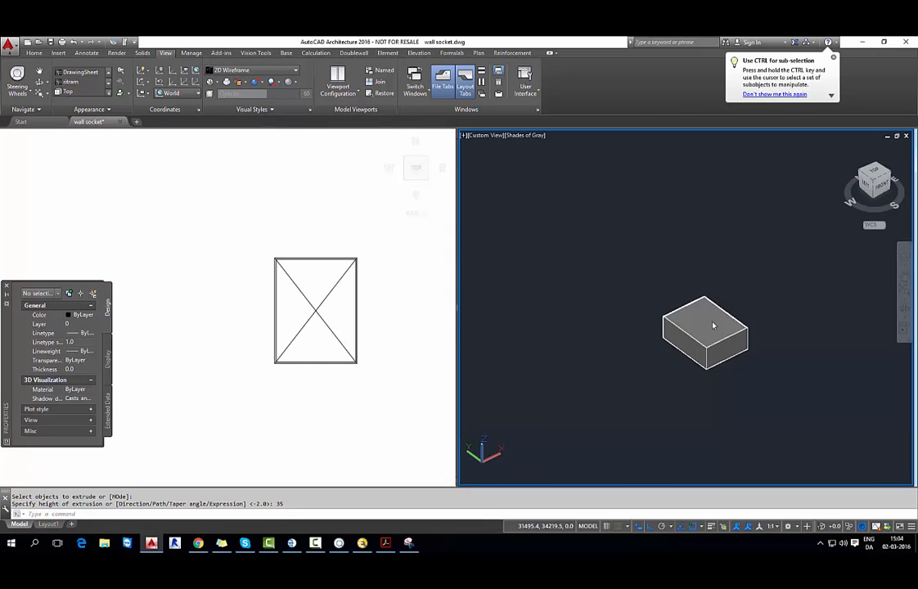
- Subtract the inner solid from the outer solid to hollow out the socket box
scroll(720, 342, "up", 3)
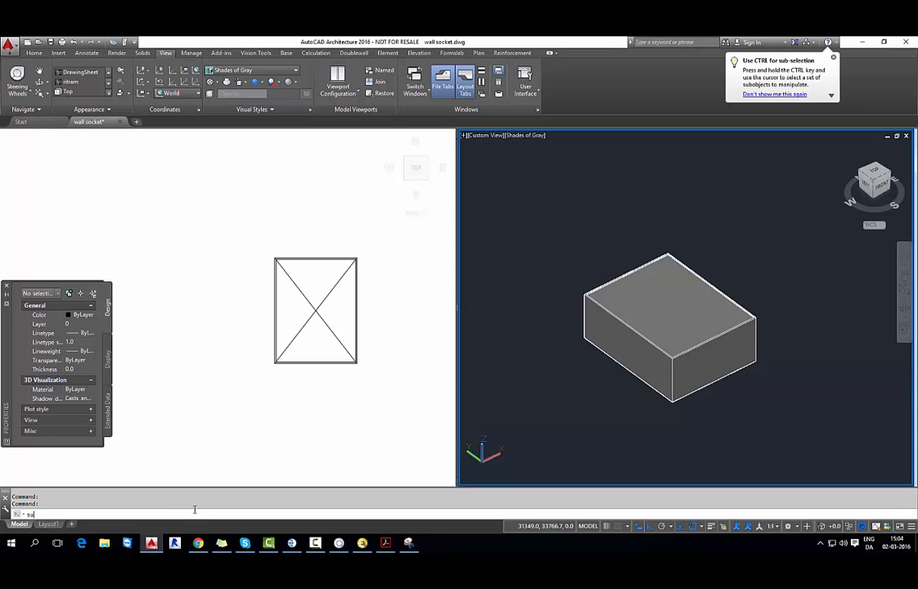
key("Return")
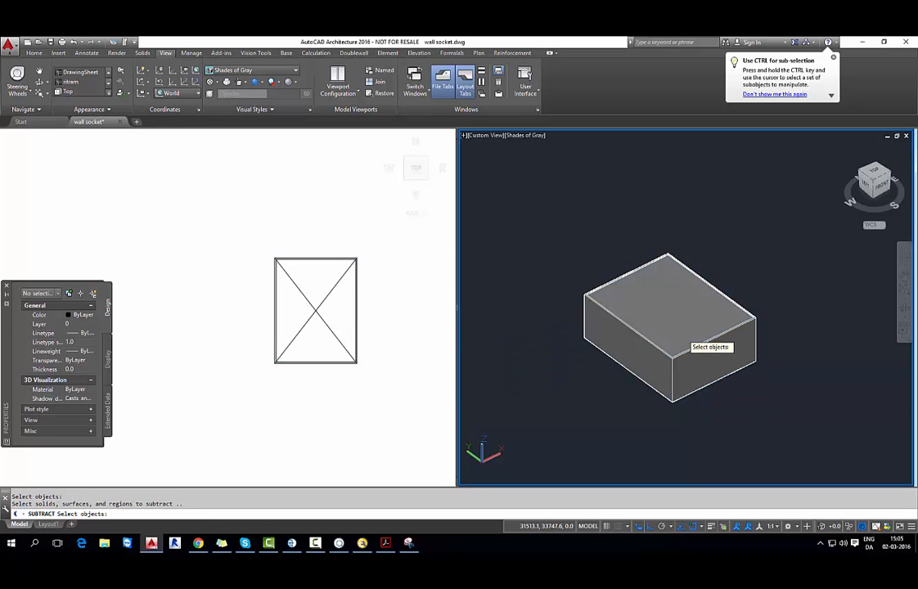
left_click(683, 334)
key("Return")
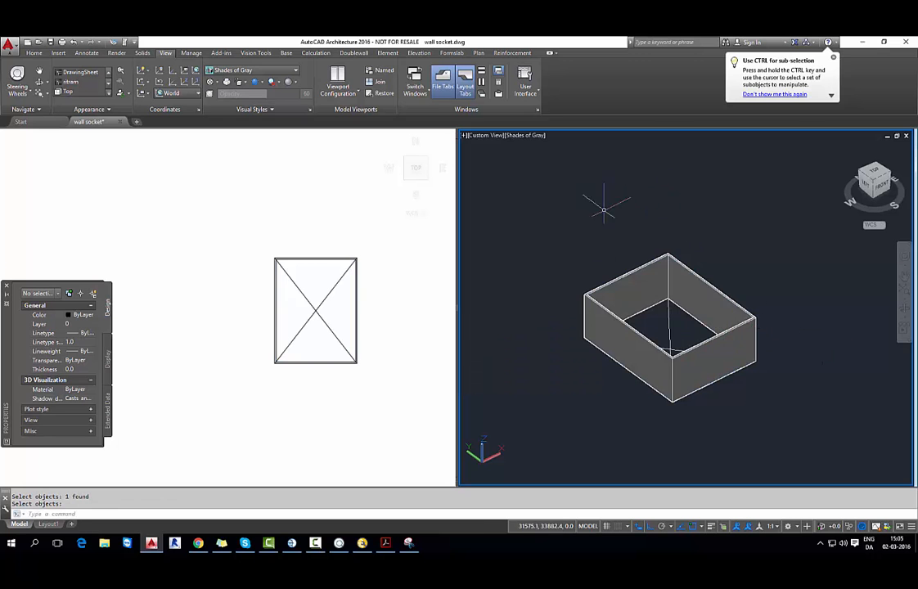
- In the top view, start a polyline at the box's outer upper-left corner and run it to the upper-right outer corner
left_click(307, 277)
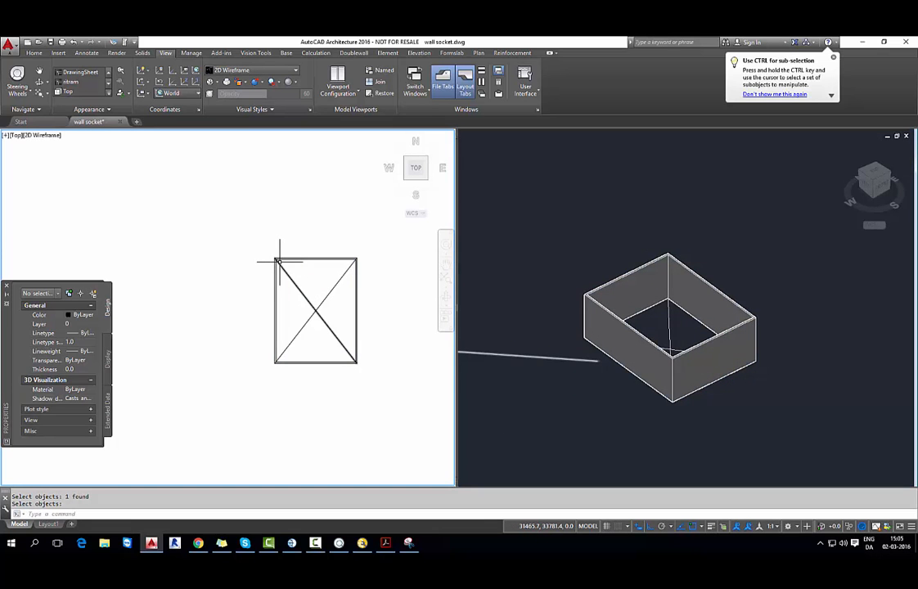
type("pl")
key("Return")
scroll(276, 260, "up", 3)
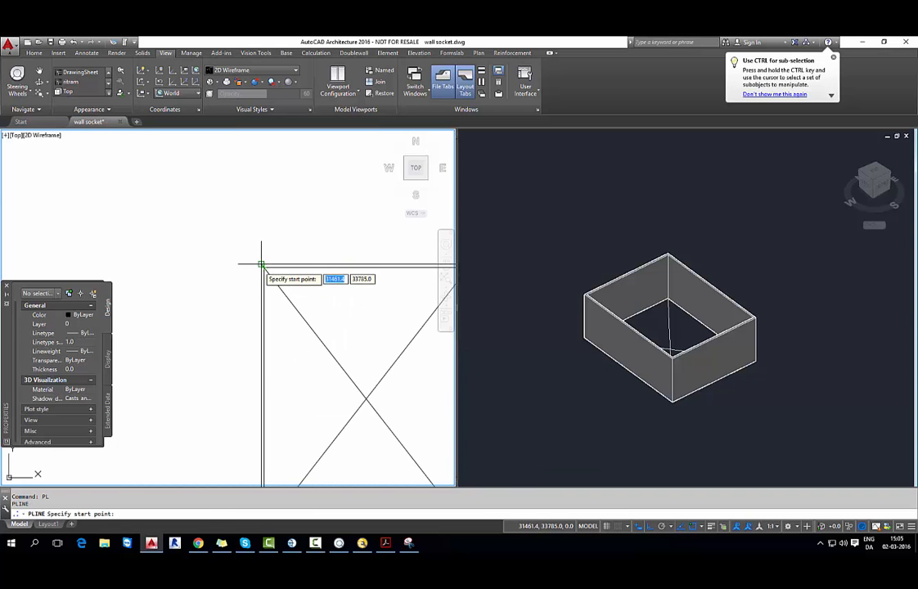
left_click(261, 263)
scroll(353, 297, "down", 1)
middle_click_drag(352, 298, 267, 282)
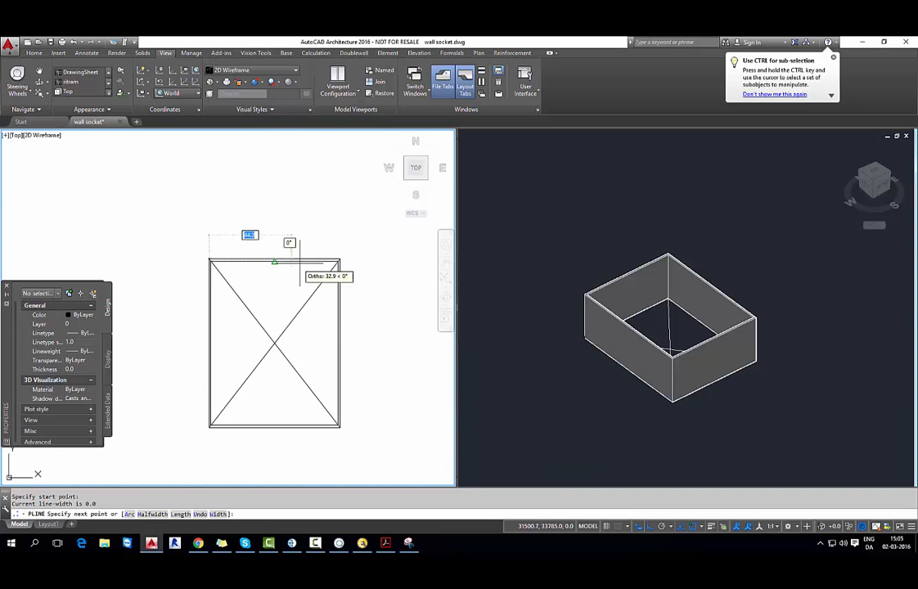
scroll(352, 242, "up", 2)
left_click(324, 256)
- Continue the polyline through the lower-right and lower-left outer corners and close it into a base outline
scroll(327, 296, "down", 3)
middle_click_drag(300, 241, 298, 234)
scroll(305, 382, "up", 3)
left_click(257, 359)
scroll(198, 324, "down", 3)
middle_click_drag(156, 330, 305, 344)
scroll(234, 344, "up", 4)
left_click(228, 350)
scroll(234, 325, "down", 4)
type("clo")
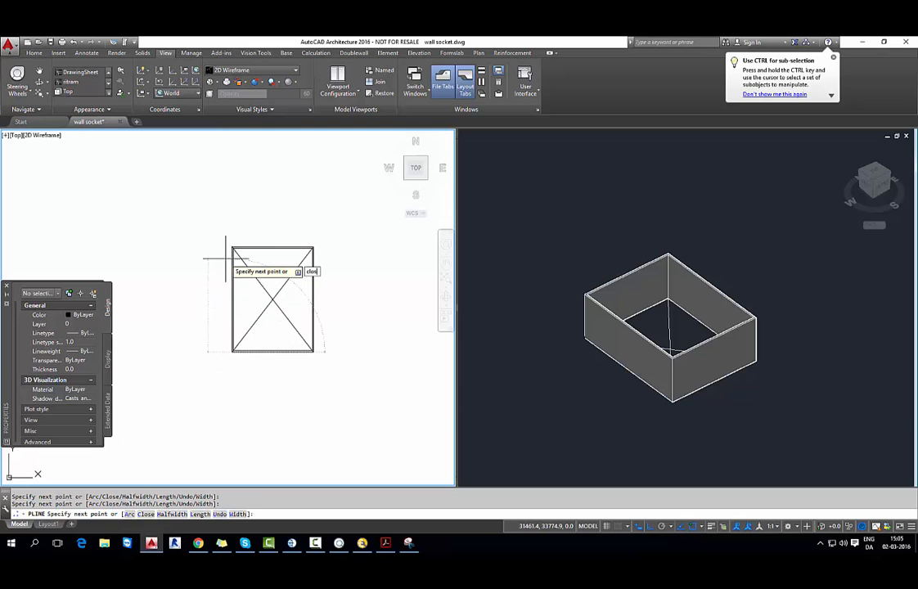
type("se")
key("Return")
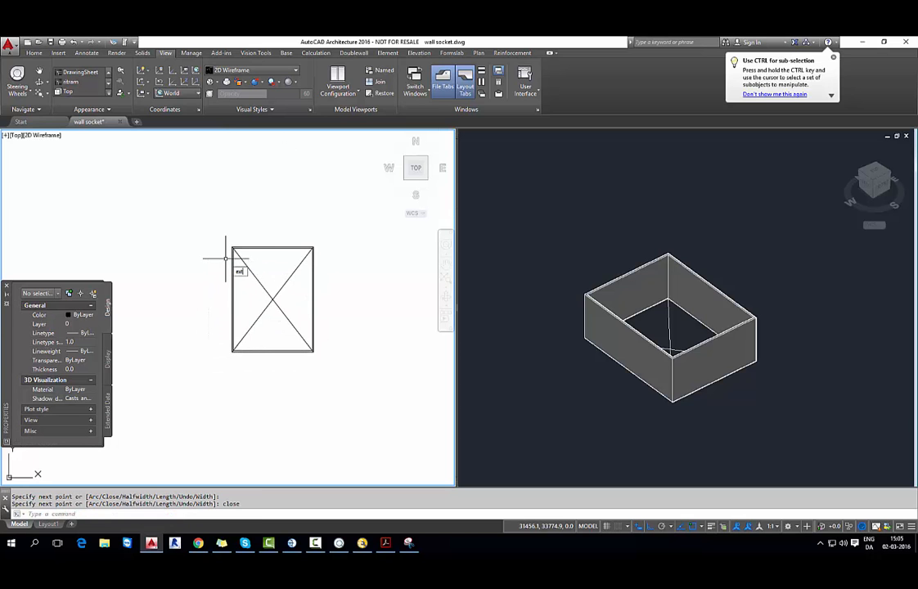
- Extrude the base outline to a height of 1.5 to form the box's bottom plate
key("Return")
left_click(309, 293)
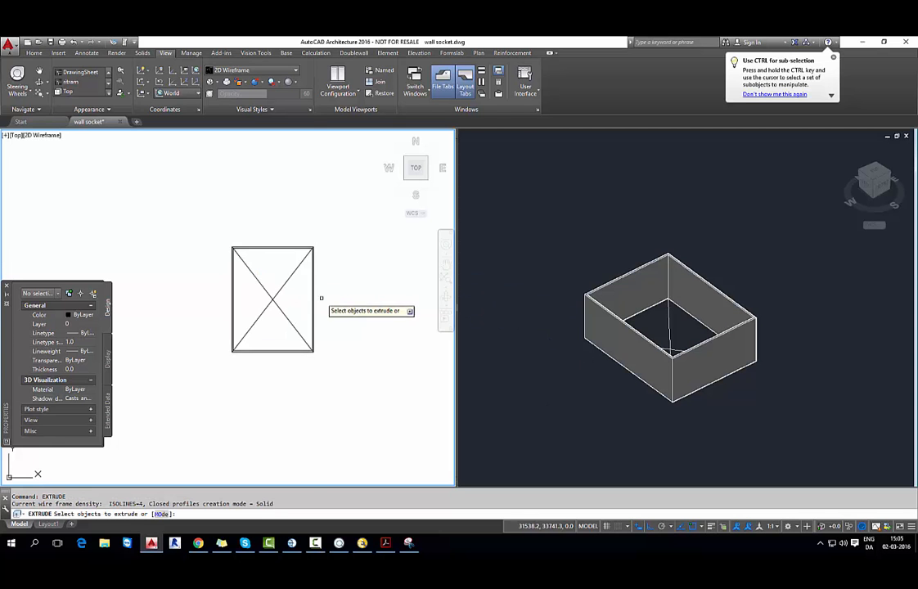
scroll(311, 294, "up", 5)
scroll(314, 298, "down", 5)
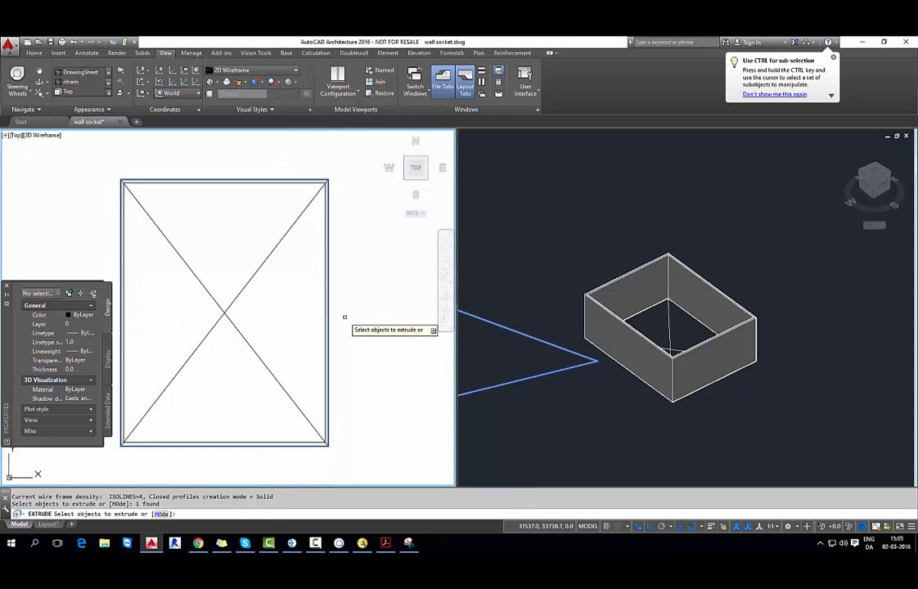
key("Return")
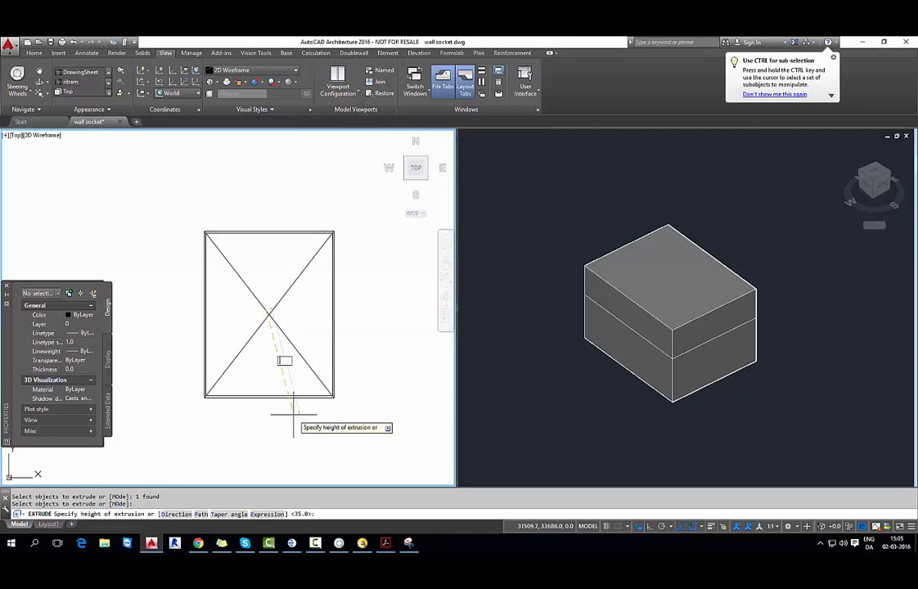
key("Return")
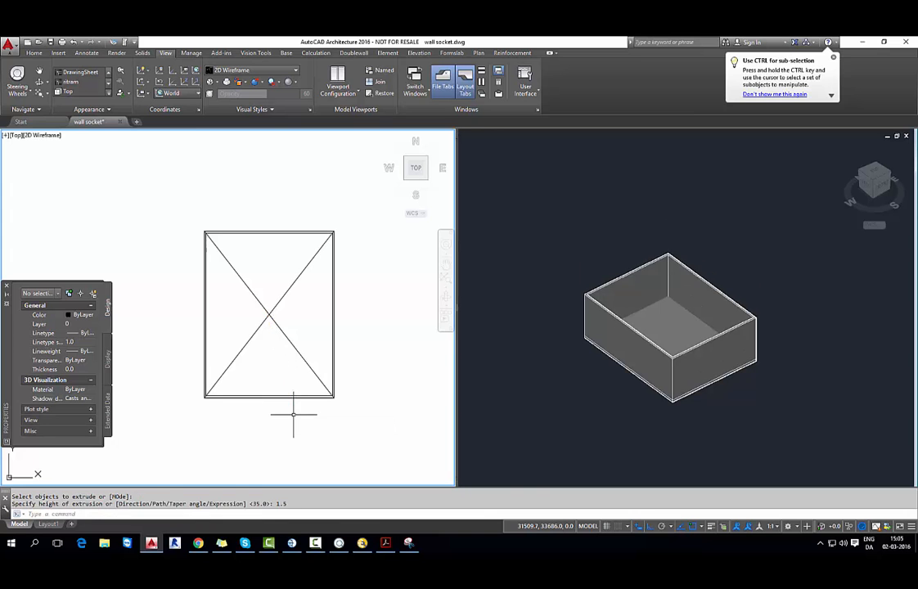
key("Escape")
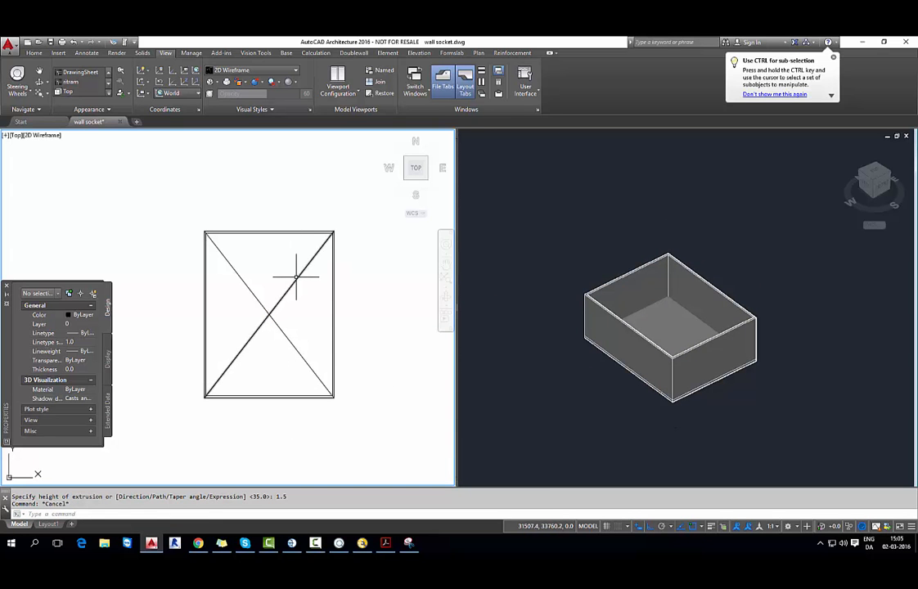
- Trace the box's upper rim with a closed polyline through its four outer corners
mouse_move(293, 291)
middle_mouse_down("shift")
mouse_move(312, 277)
mouse_move(324, 239)
mouse_move(279, 288)
middle_mouse_up("shift")
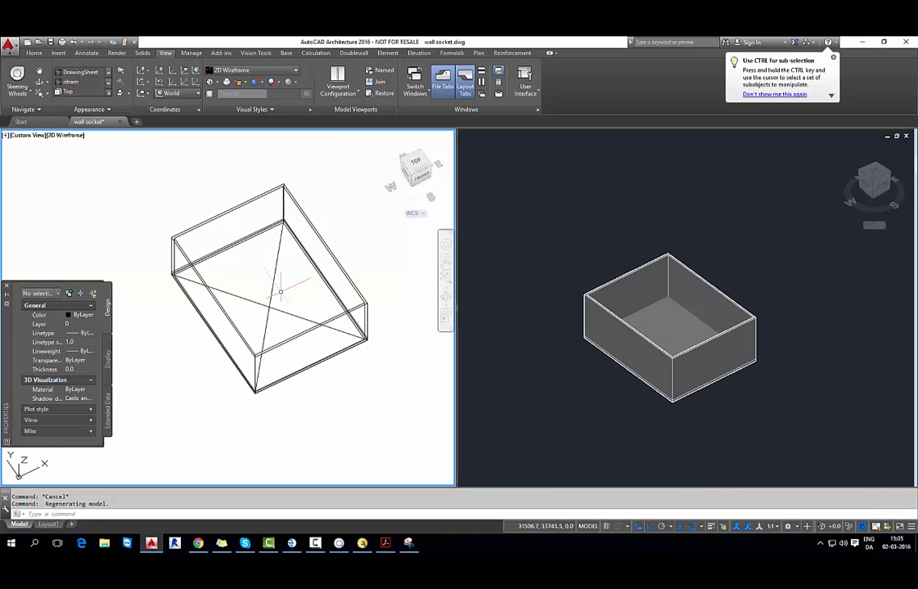
type("PL")
key("Return")
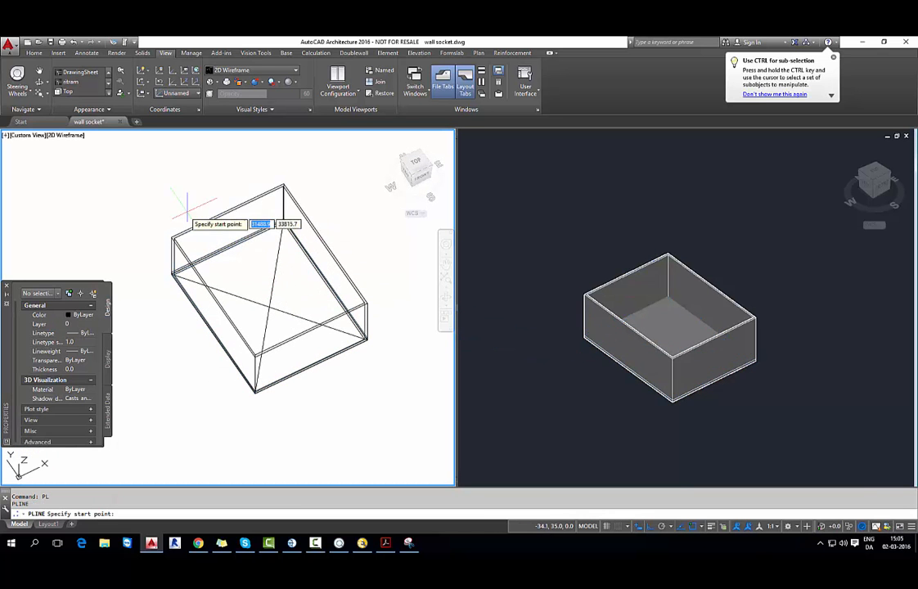
scroll(189, 245, "up", 3)
left_click(171, 257)
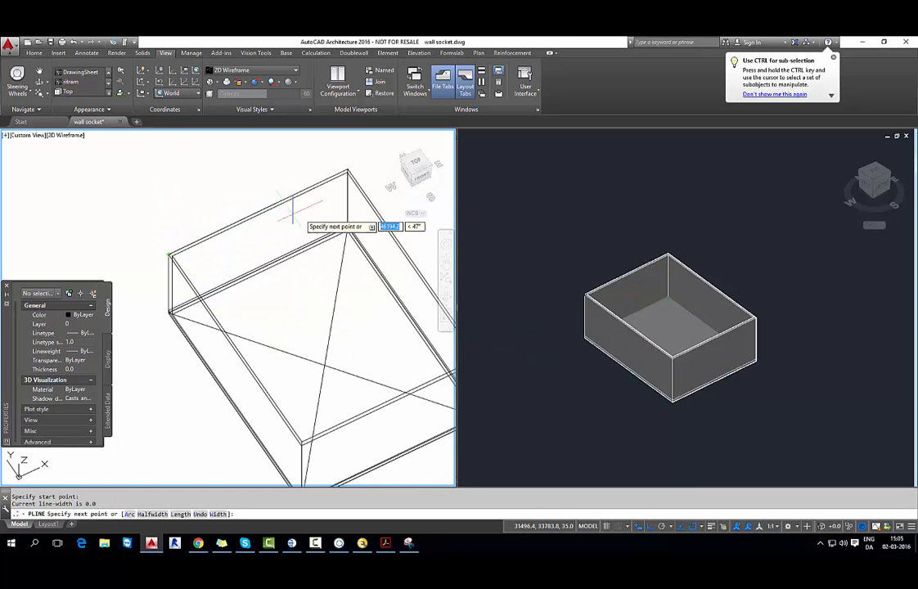
left_click(347, 168)
middle_click_drag(376, 286, 274, 216)
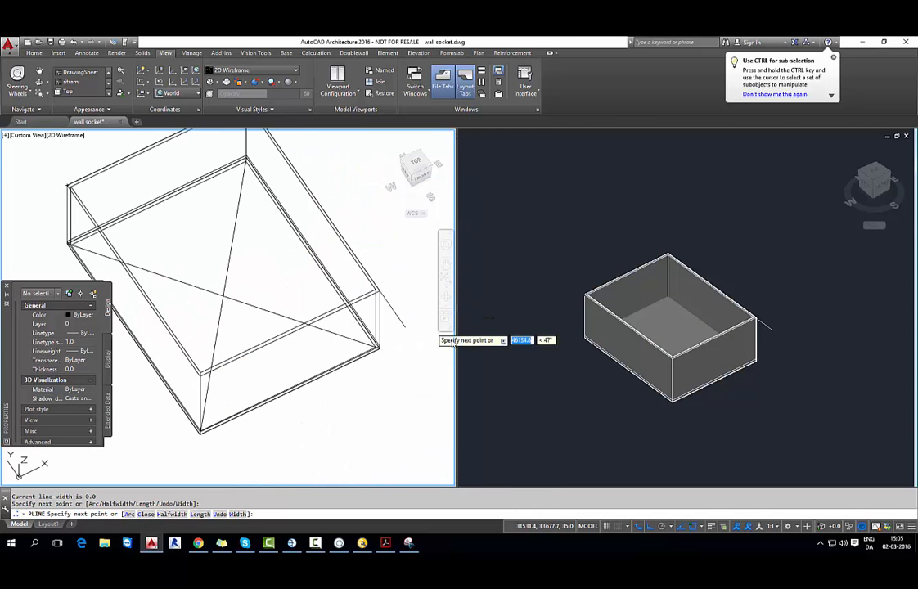
left_click(380, 290)
left_click(200, 375)
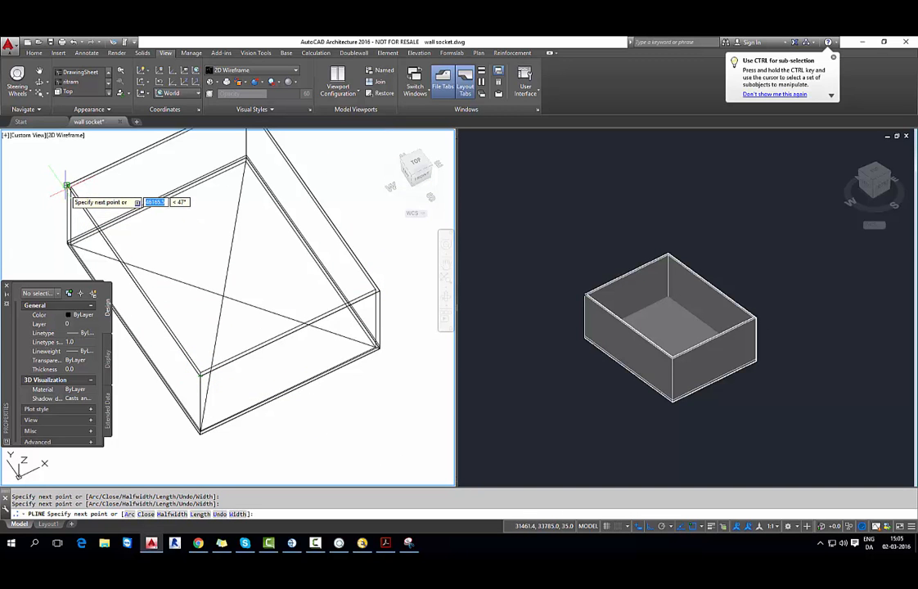
type("close")
key("Return")
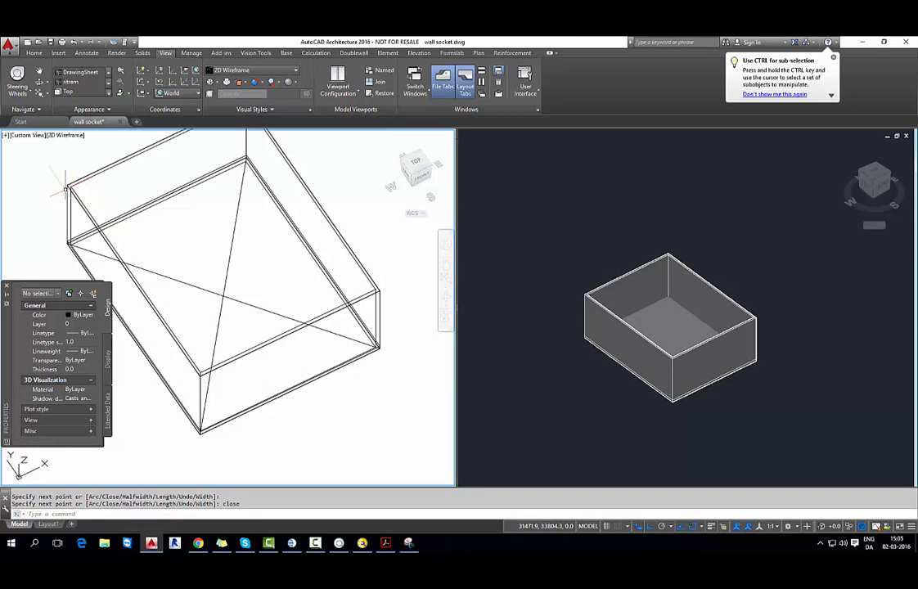
- Extrude the rim outline to a height of 1.5 to form a lid on the box
scroll(211, 282, "down", 2)
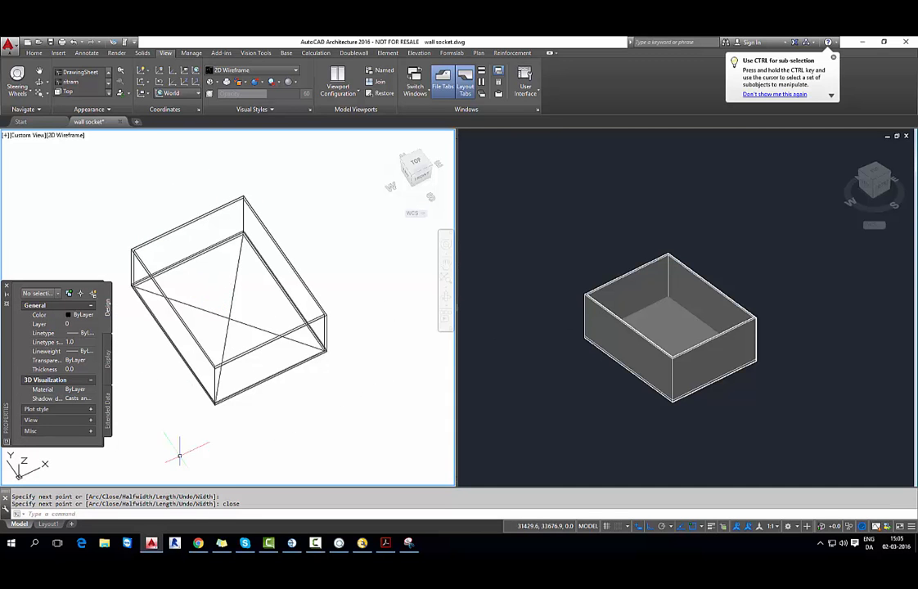
type("ex")
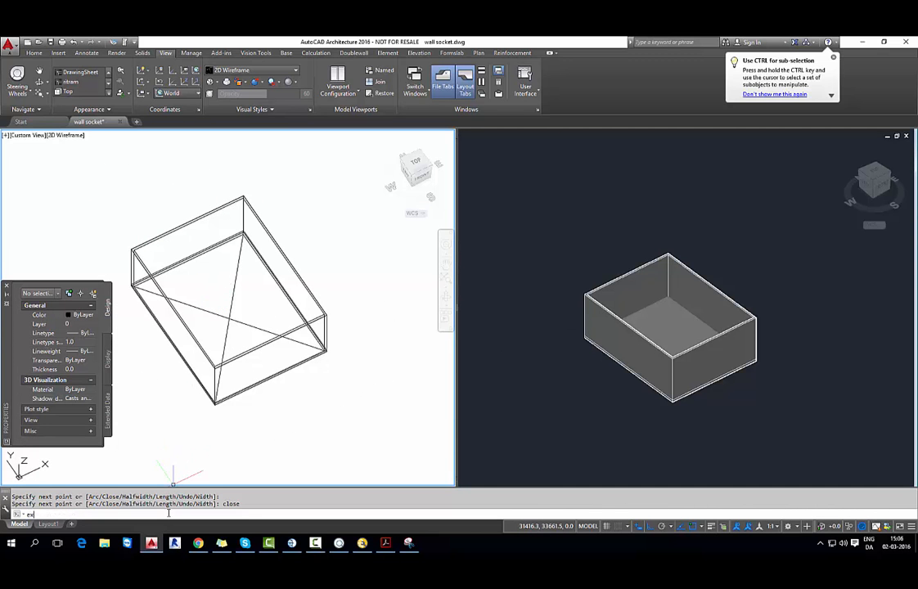
type("trude")
left_click(117, 486)
left_click(239, 358)
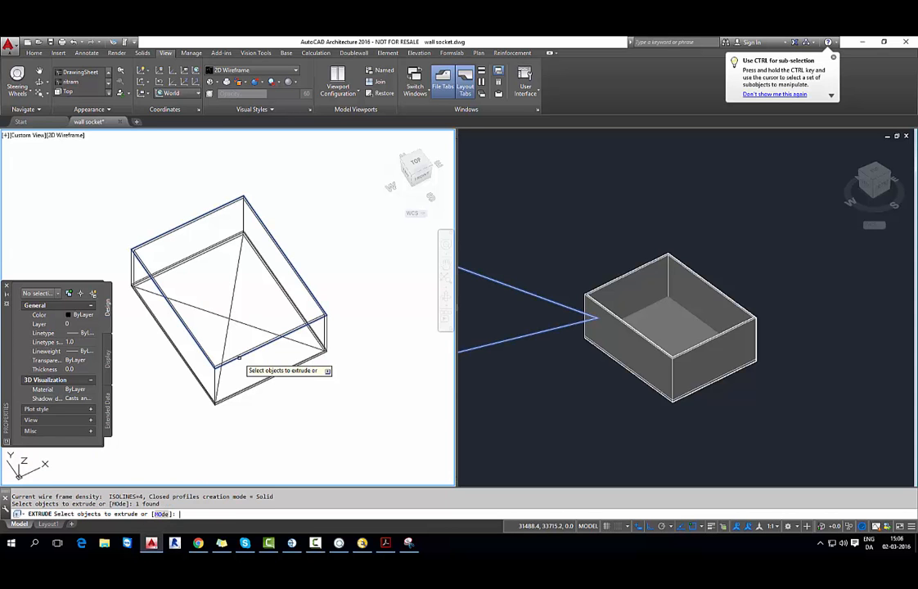
key("Return")
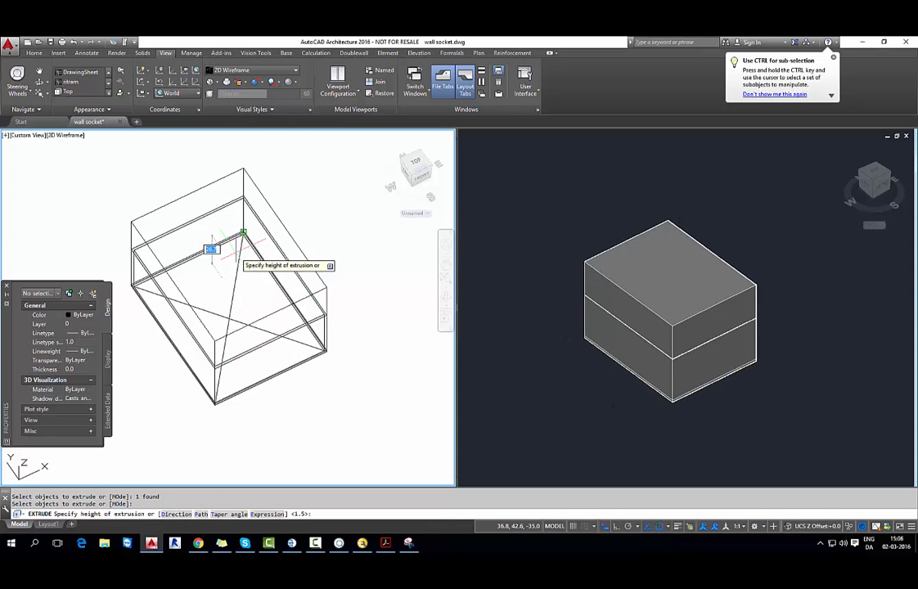
key("Return")
key("Escape")
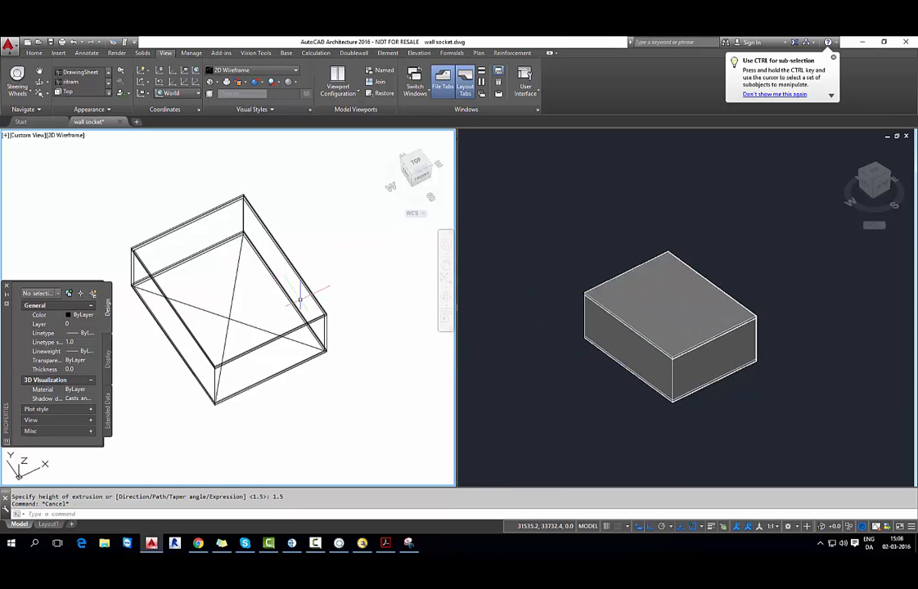
- Delete the two diagonal construction lines at the bottom of the box
middle_click_drag(308, 301, 340, 295)
middle_click_drag(286, 254, 251, 291, "shift")
left_click(261, 299)
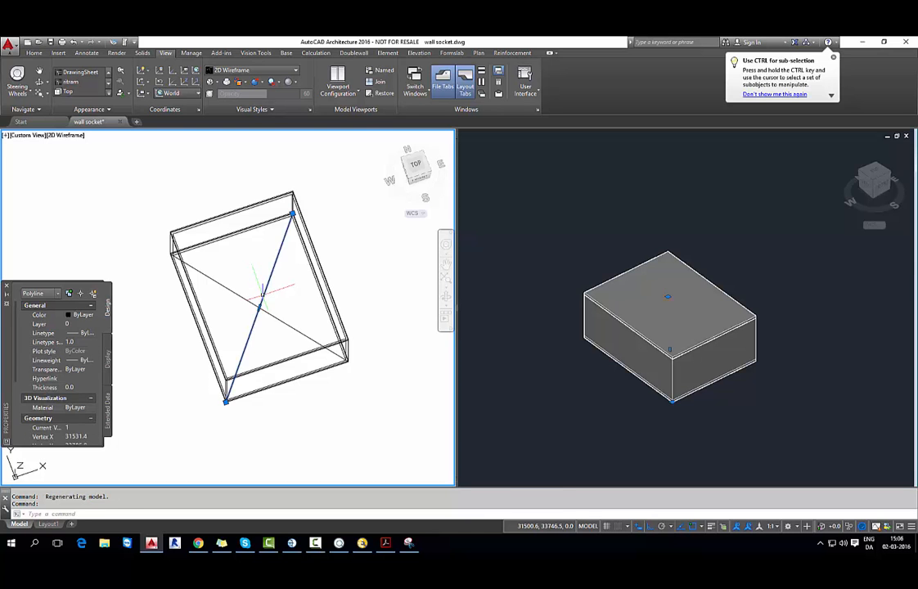
key("Delete")
left_click(254, 300)
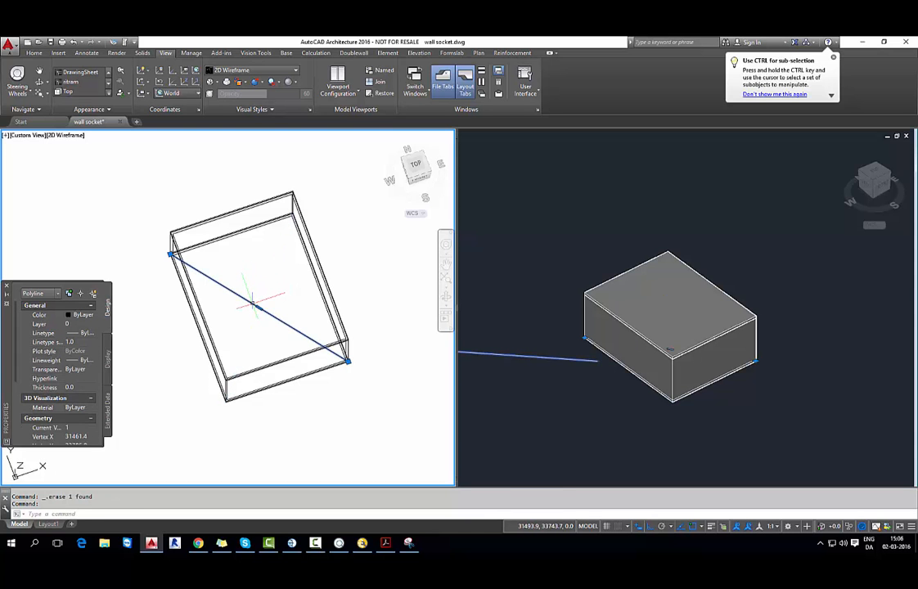
key("Delete")
- Draw a polyline diagonal across the lid's top face from the rear corner to the opposite front corner
middle_click_drag(240, 298, 254, 272, "shift")
scroll(274, 223, "up", 2)
middle_click_drag(274, 229, 290, 229, "shift")
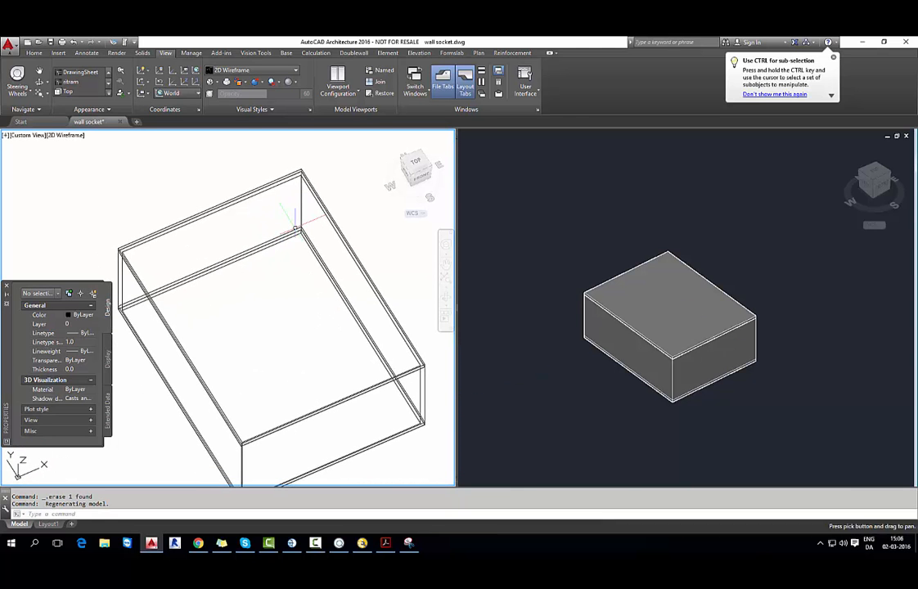
key("Return")
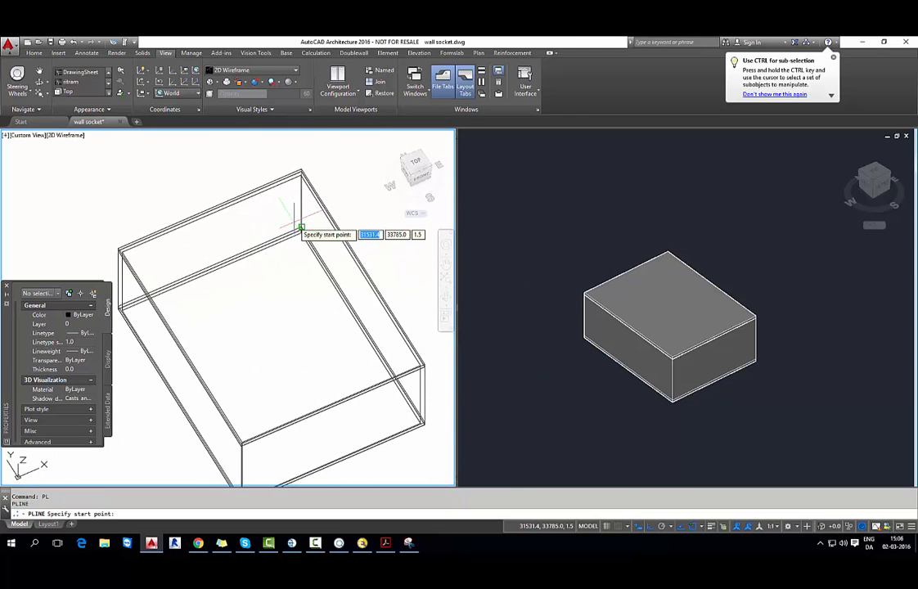
scroll(301, 171, "up", 4)
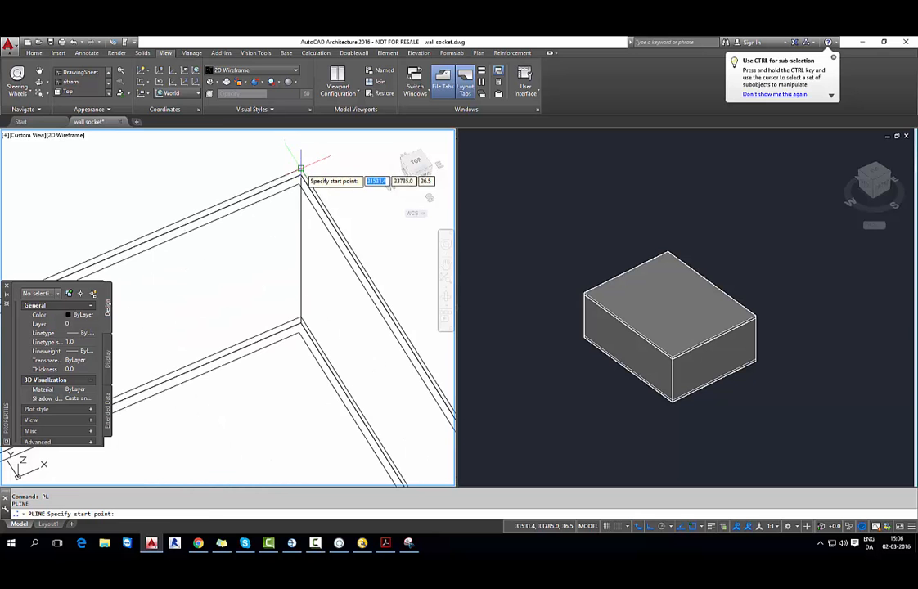
left_click(301, 170)
scroll(288, 267, "down", 4)
middle_click_drag(308, 397, 281, 214)
left_click(208, 313)
middle_click_drag(252, 278, 266, 347)
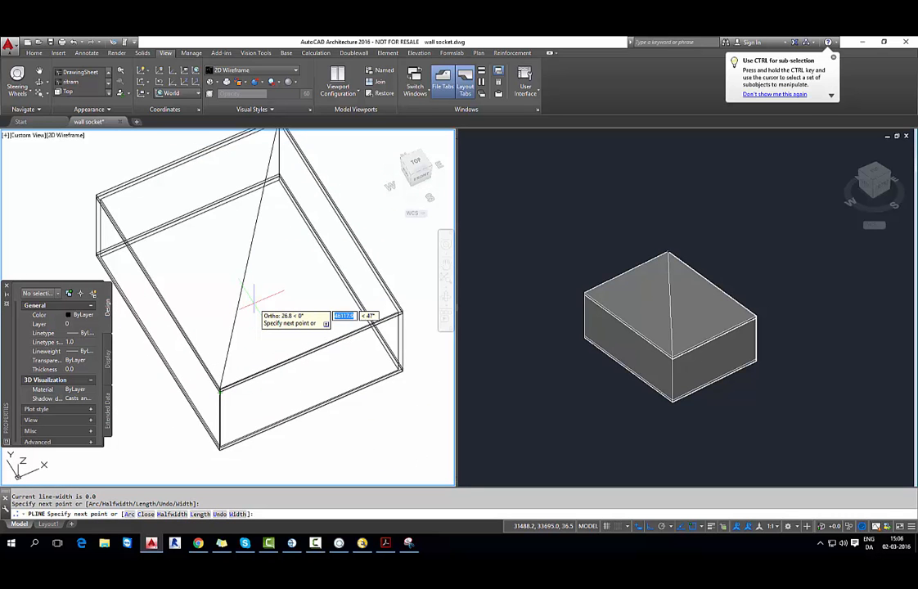
key("Escape")
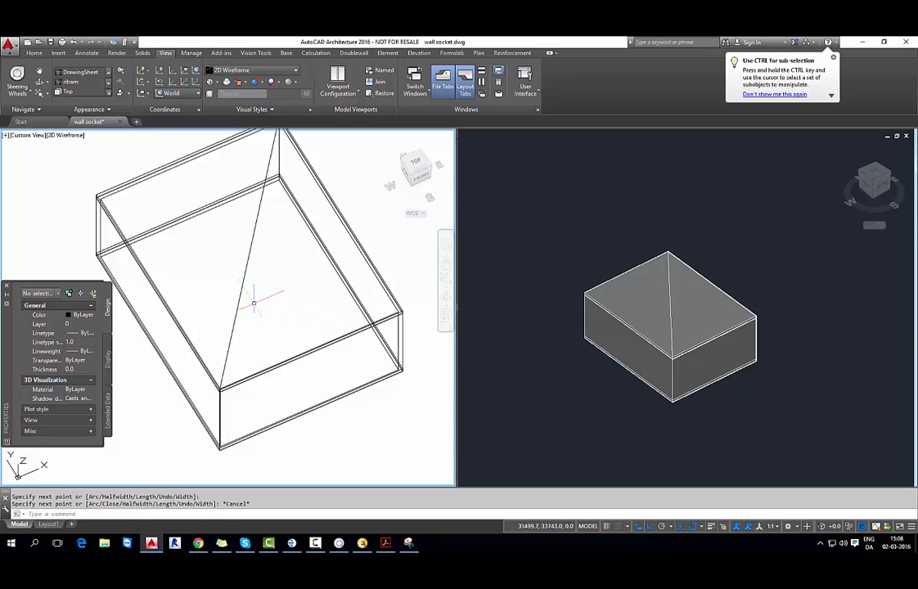
- Draw a second polyline diagonal across the lid's top face, joining the two remaining opposite corners
type("pl")
key("Return")
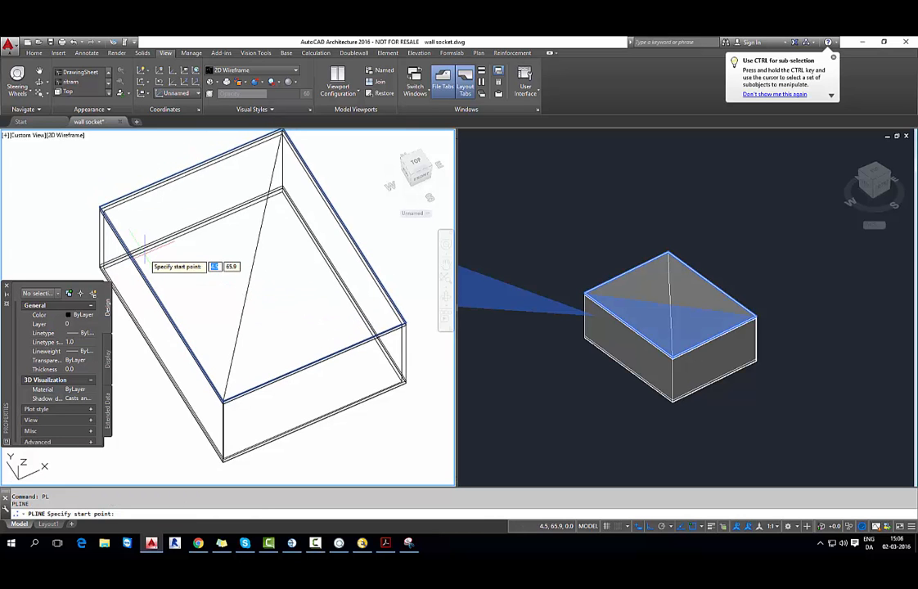
scroll(106, 217, "up", 3)
left_click(102, 209)
scroll(317, 324, "down", 3)
scroll(339, 311, "up", 4)
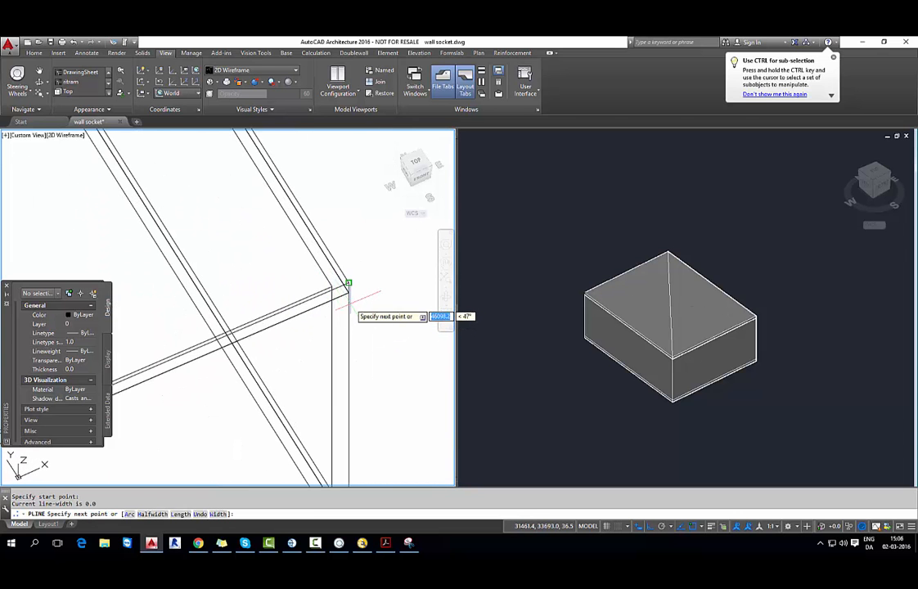
left_click(347, 284)
scroll(348, 286, "down", 4)
key("Escape")
- Draw a circle of radius 20 on the lid's top face, centred where the two diagonals cross
middle_click_drag(350, 342, 330, 363)
left_click(34, 53)
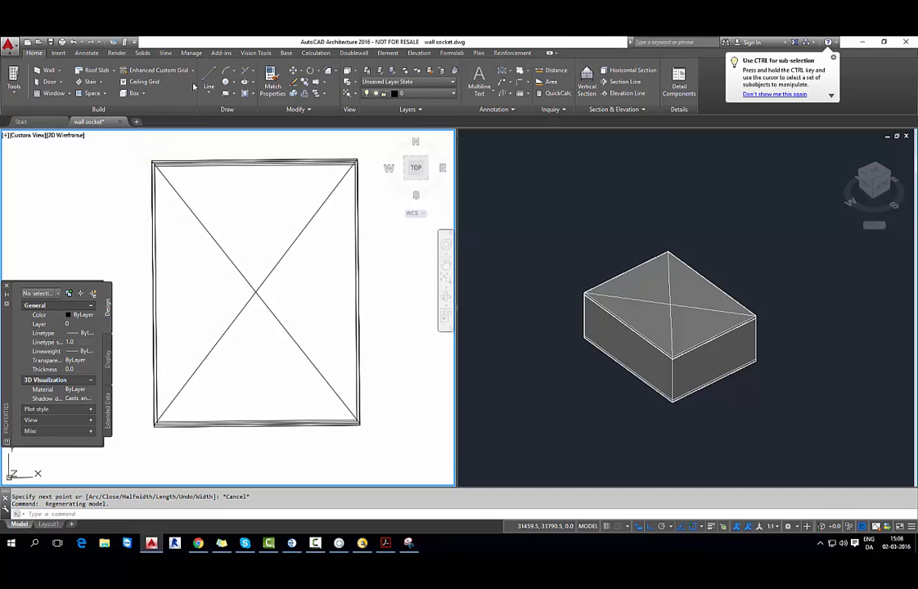
left_click(231, 81)
left_click(245, 95)
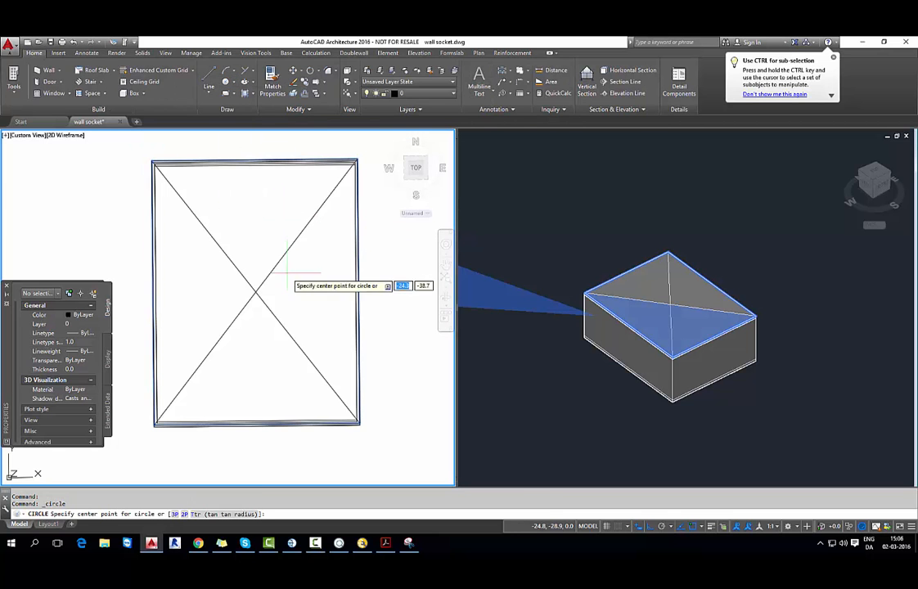
left_click(256, 291)
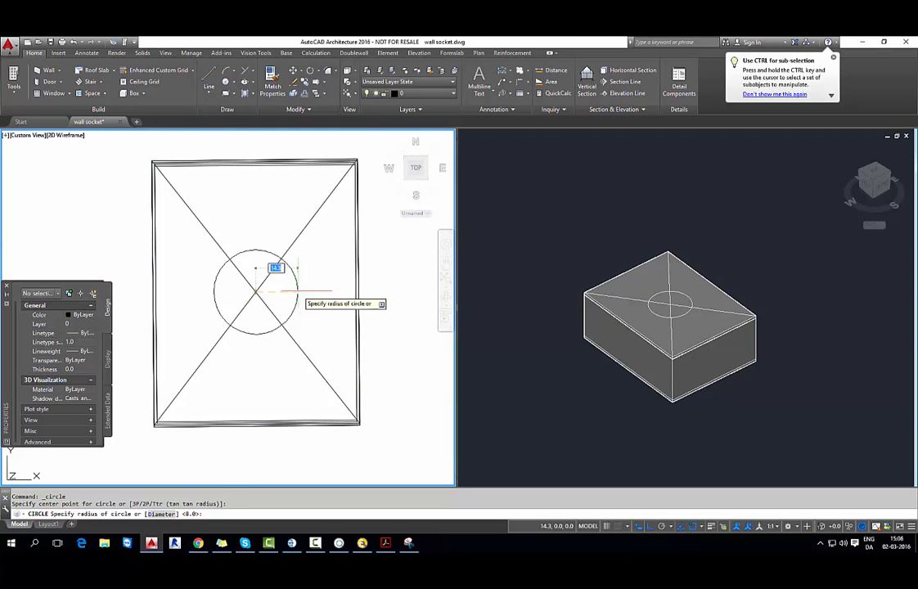
key("Return")
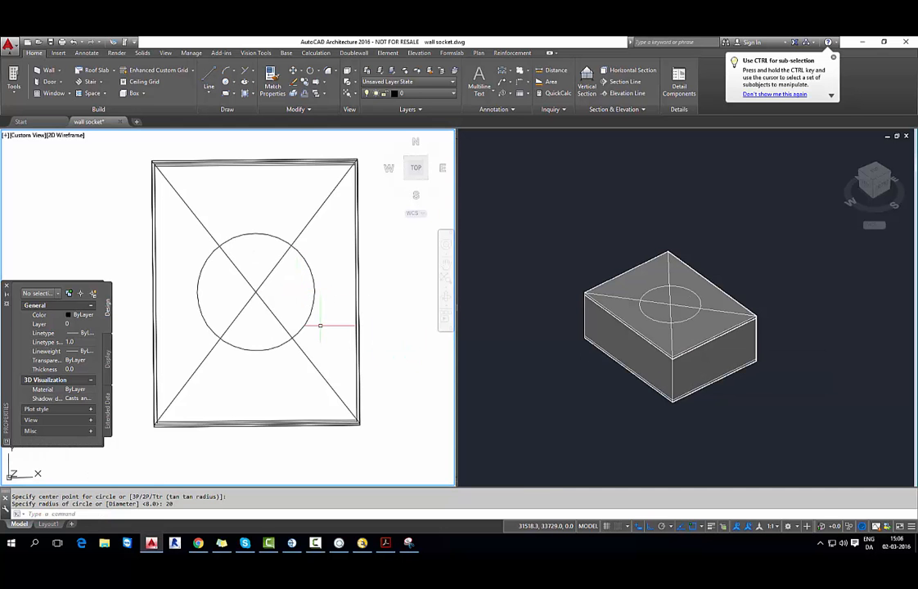
key("Escape")
- Extrude the circle on the lid by 1.5 to form a disc as thick as the lid
middle_click_drag(328, 317, 414, 244, "shift")
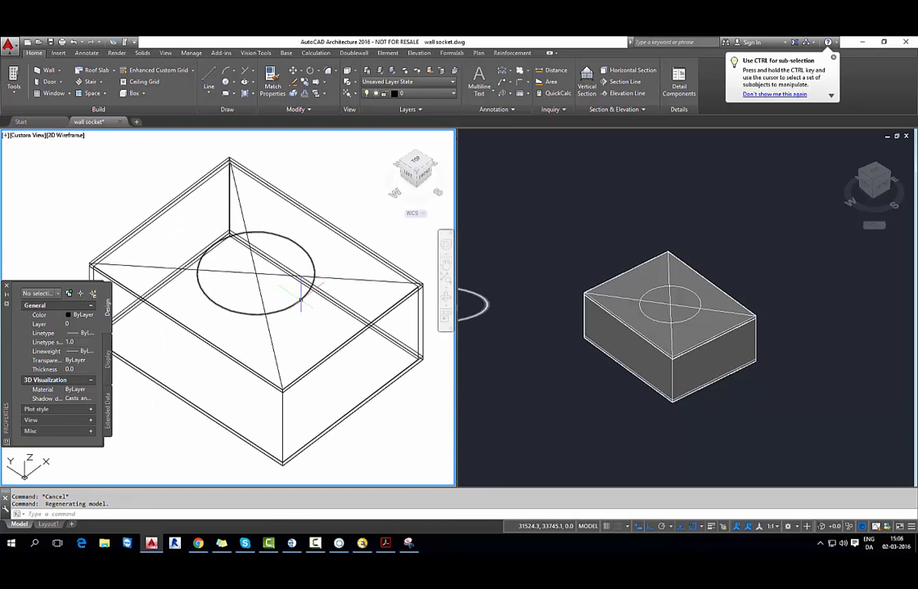
type("EX")
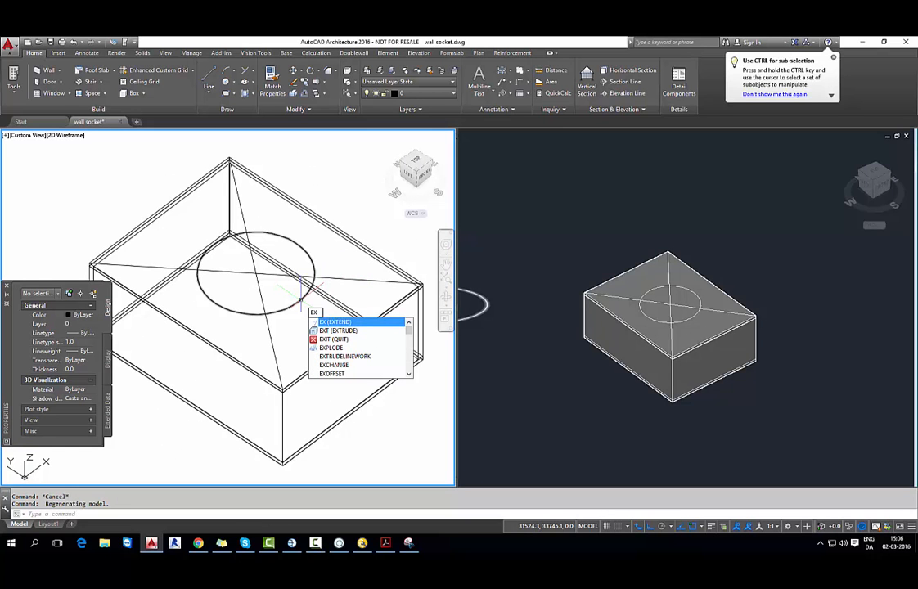
left_click(334, 330)
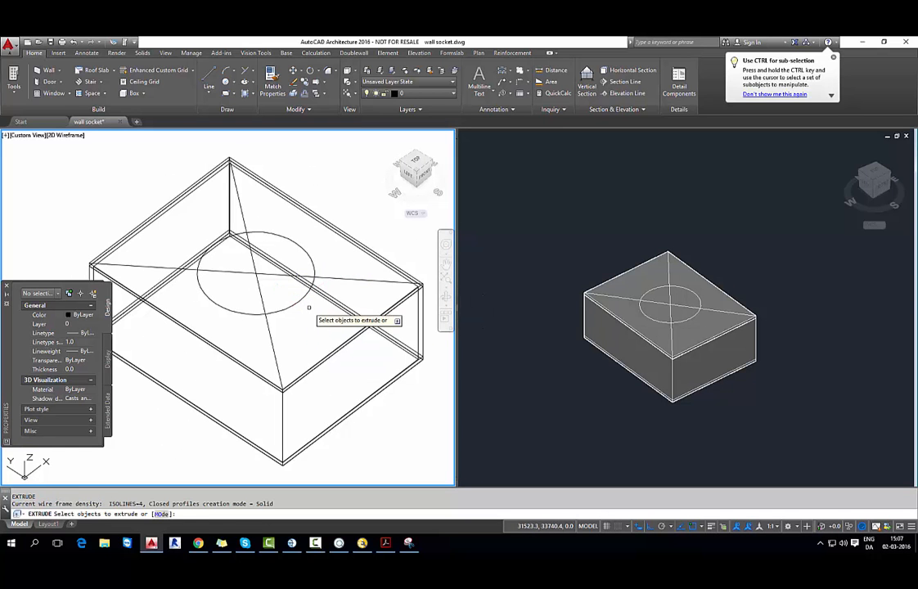
left_click(301, 303)
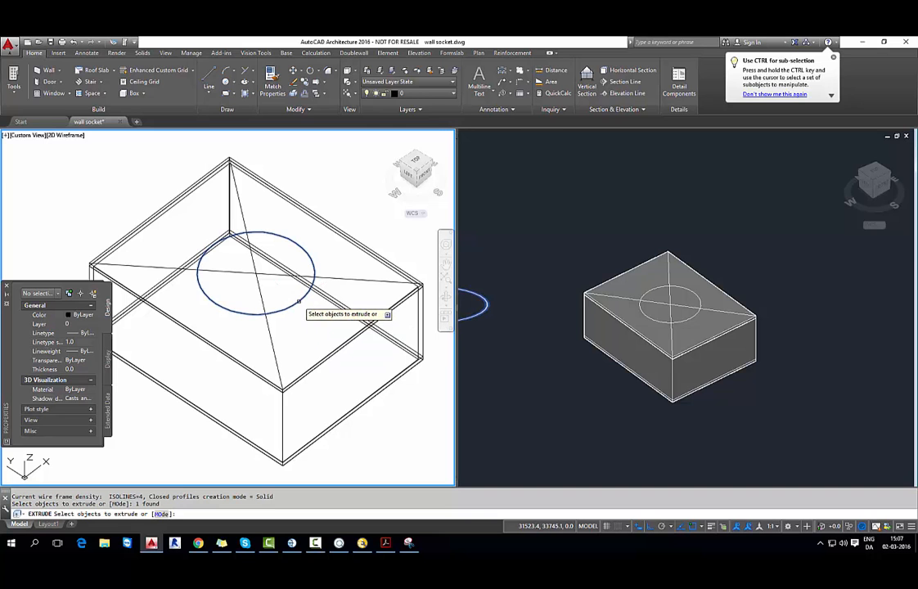
key("Return")
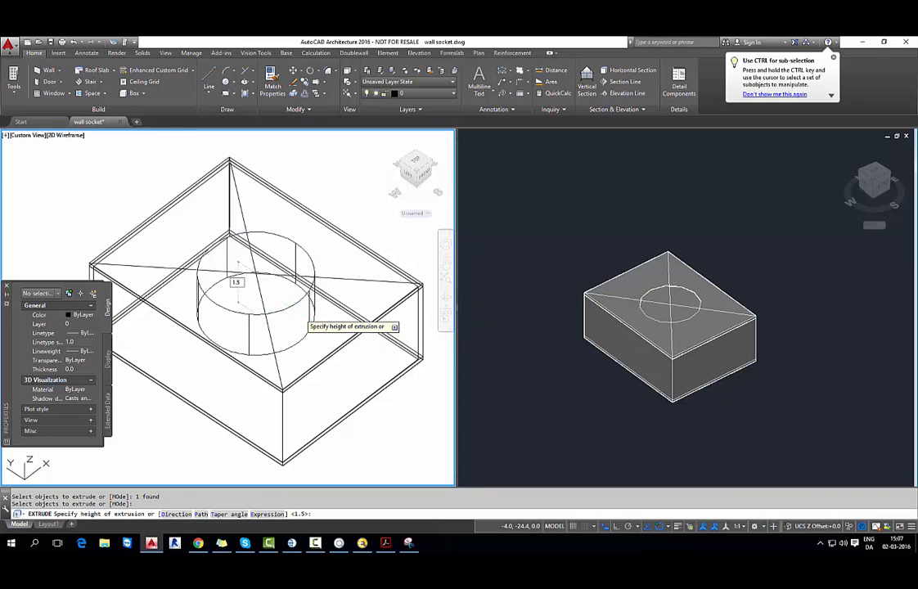
key("Return")
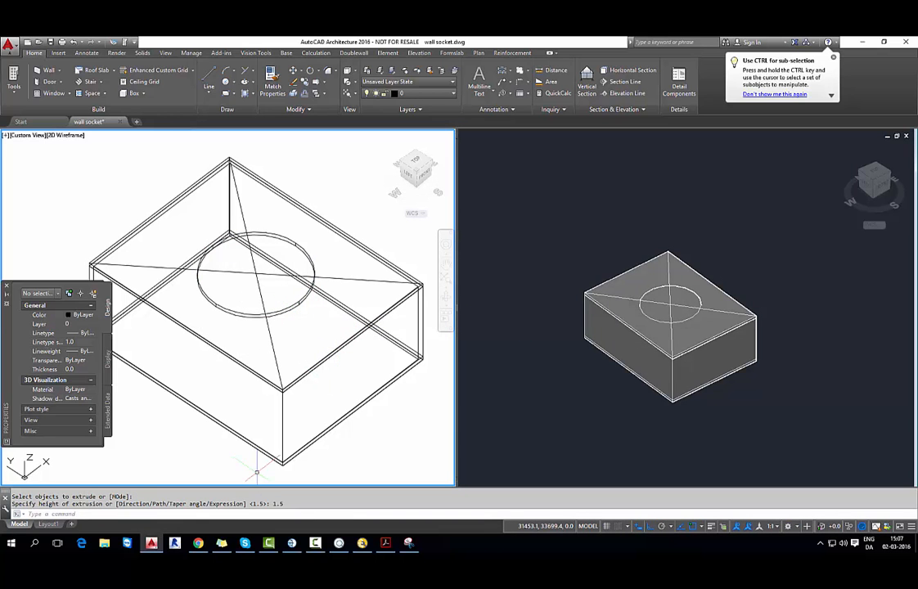
key("Escape")
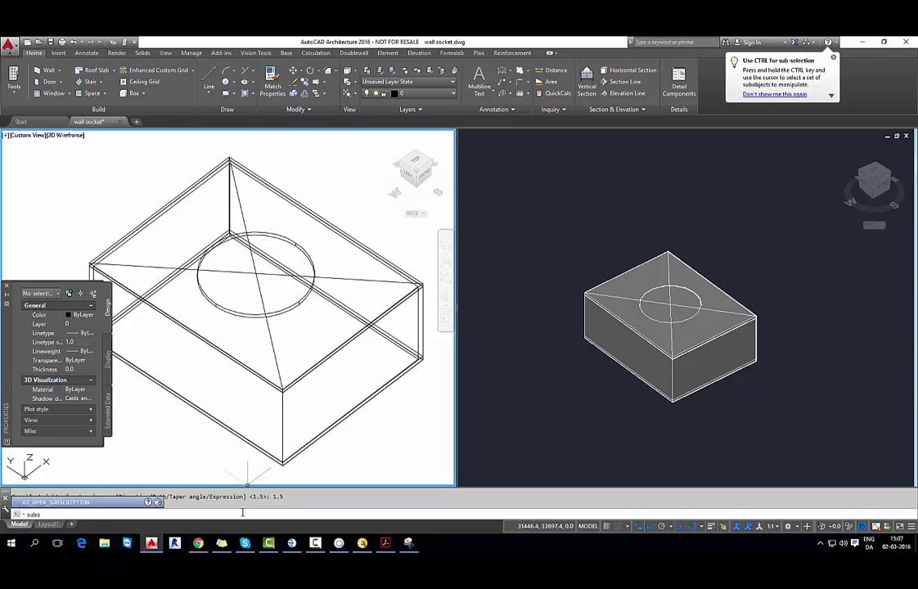
- Subtract the extruded disc from the lid to cut a round opening through it
type("substr")
left_click(139, 502)
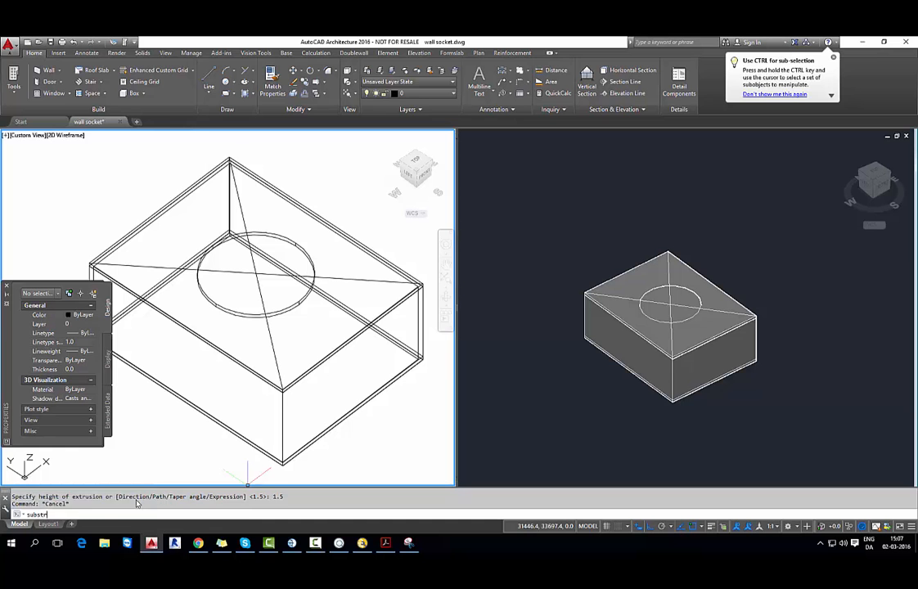
left_click(712, 345)
left_click(697, 340)
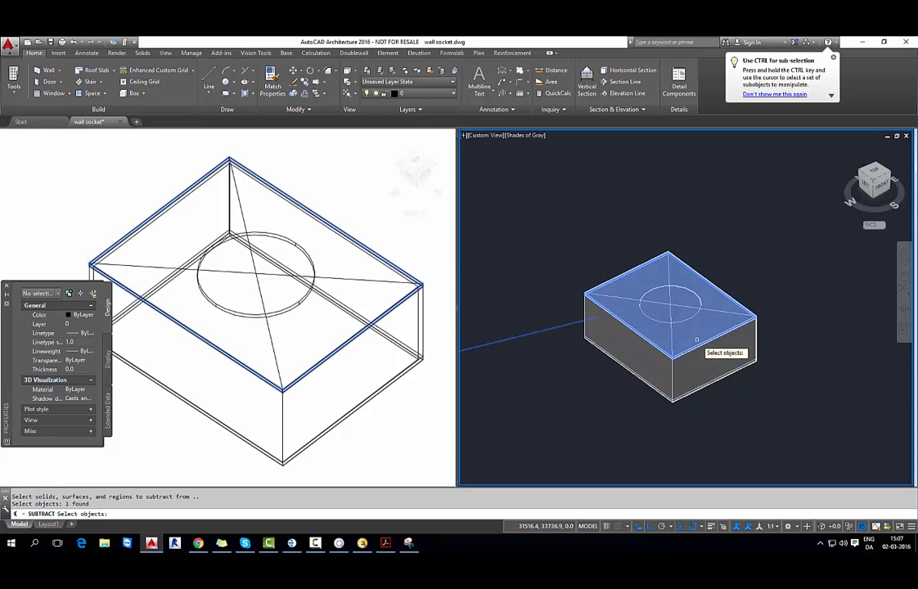
key("Return")
left_click(685, 320)
key("Return")
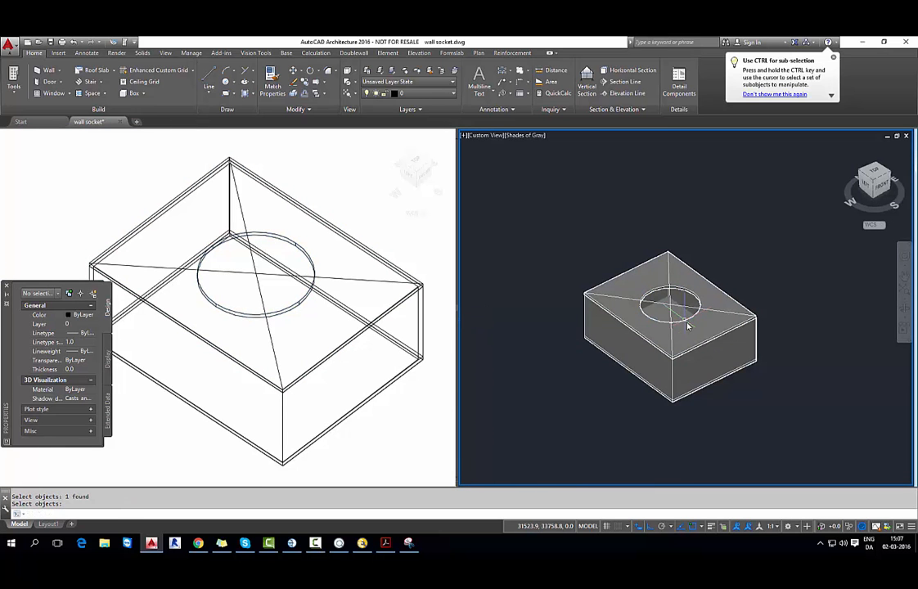
key("Escape")
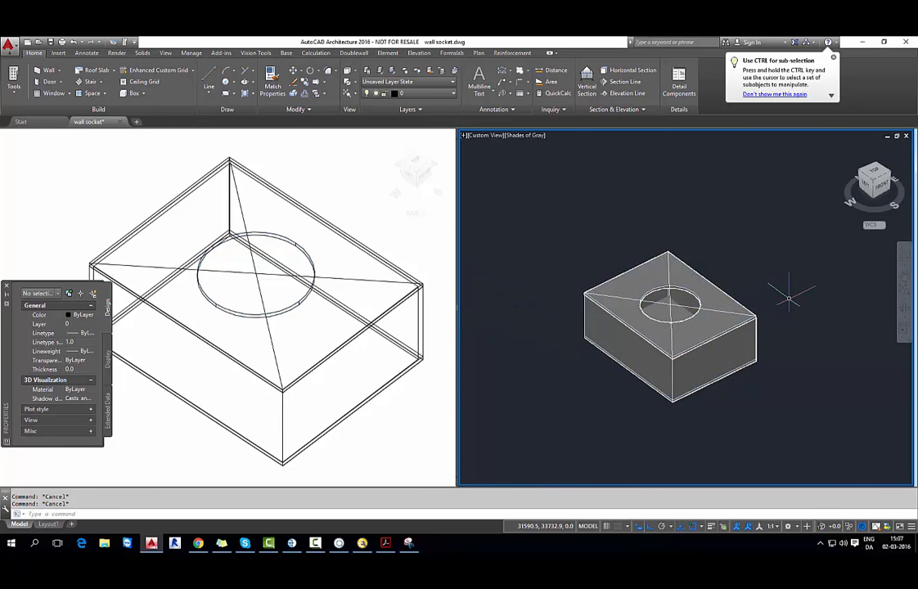
- Delete the two diagonal construction lines on the lid's top face
mouse_move(779, 302)
middle_mouse_down("shift")
mouse_move(758, 322)
mouse_move(621, 304)
mouse_move(719, 298)
mouse_move(789, 314)
mouse_move(794, 296)
middle_mouse_up("shift")
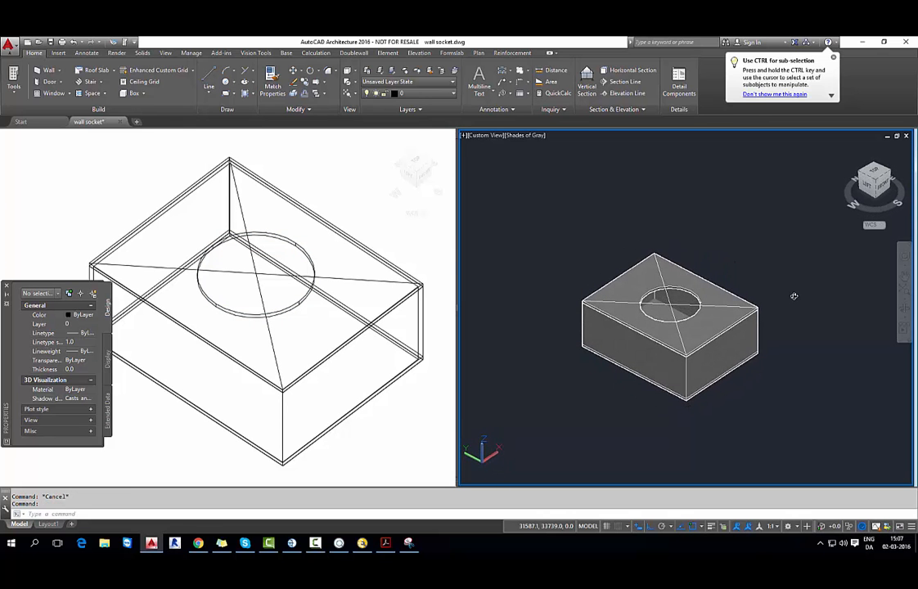
left_click(267, 279)
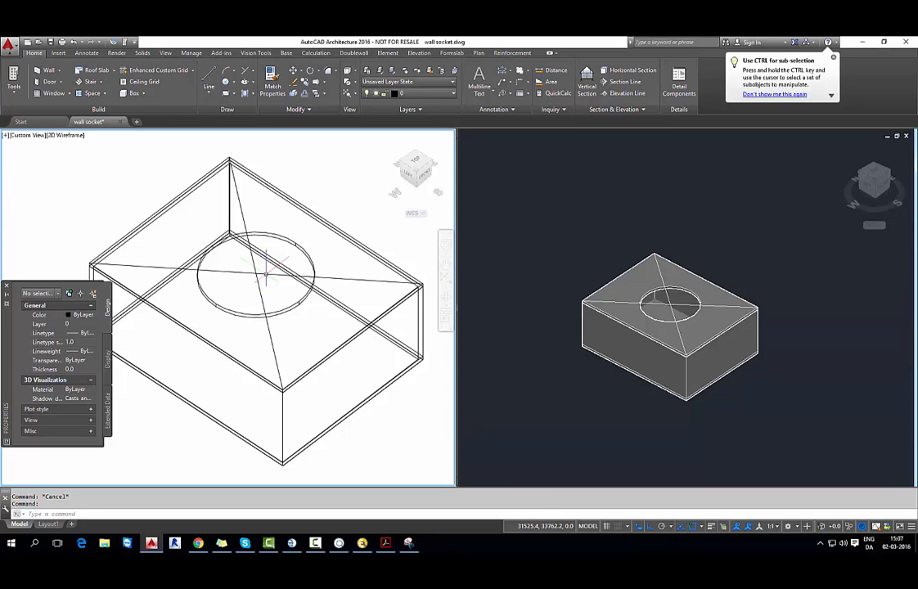
left_click(269, 274)
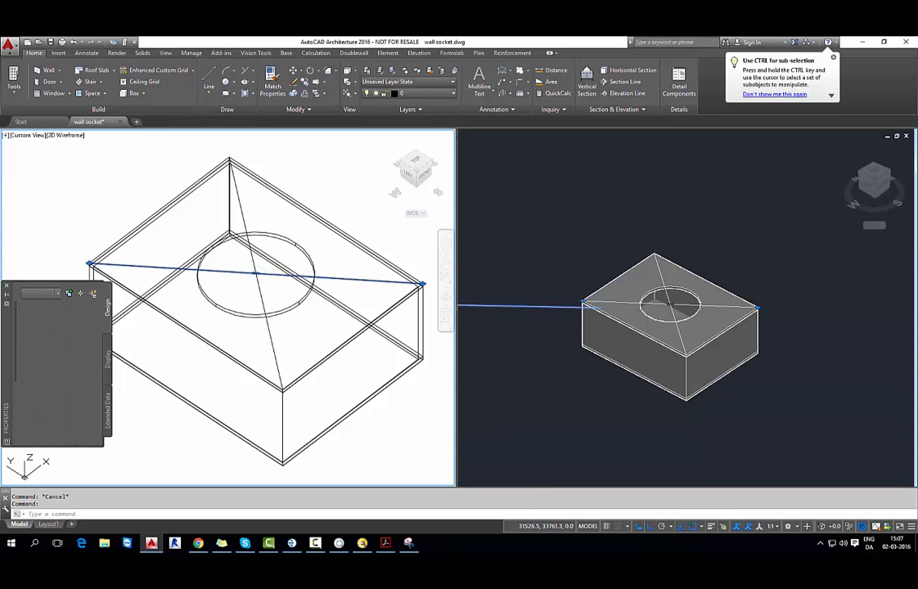
key("Delete")
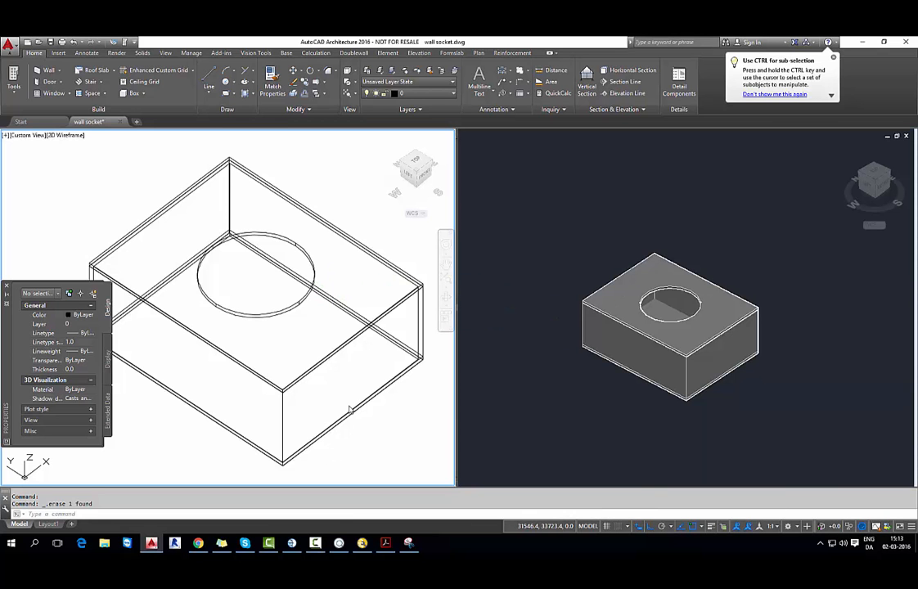
- Set the wireframe viewport to the front view and frame the box in it
scroll(326, 374, "down", 3)
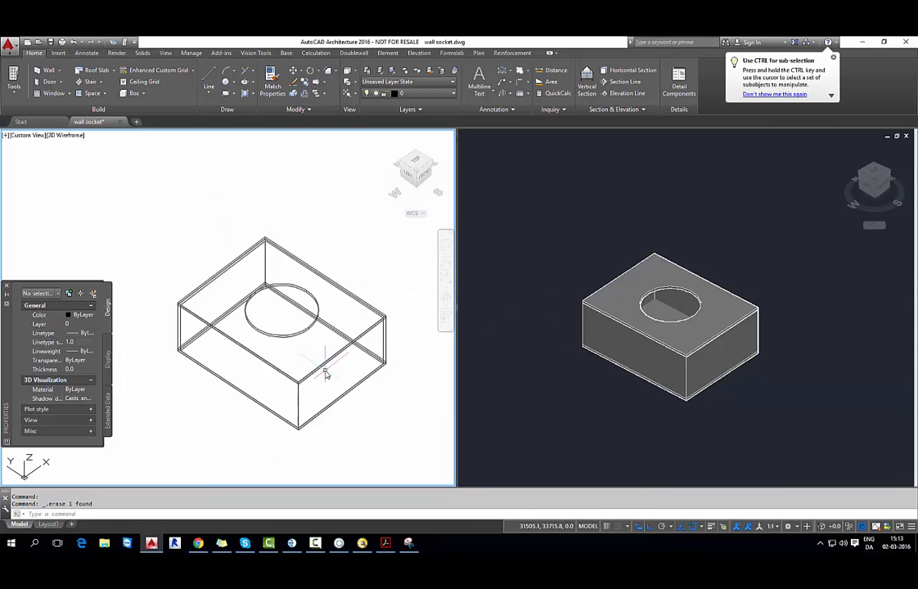
left_click(425, 175)
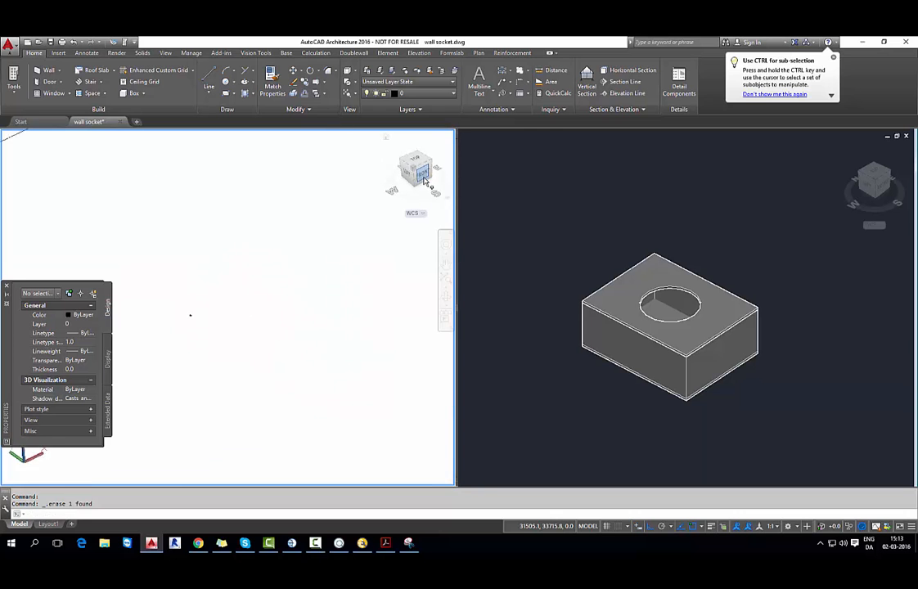
scroll(289, 328, "up", 5)
scroll(257, 317, "down", 2)
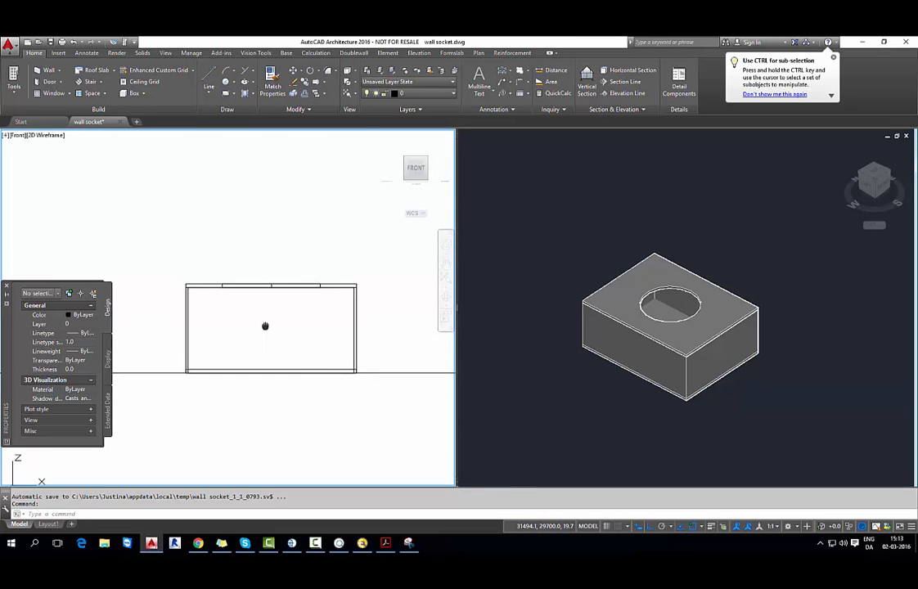
left_click(231, 85)
left_click(245, 94)
key("Escape")
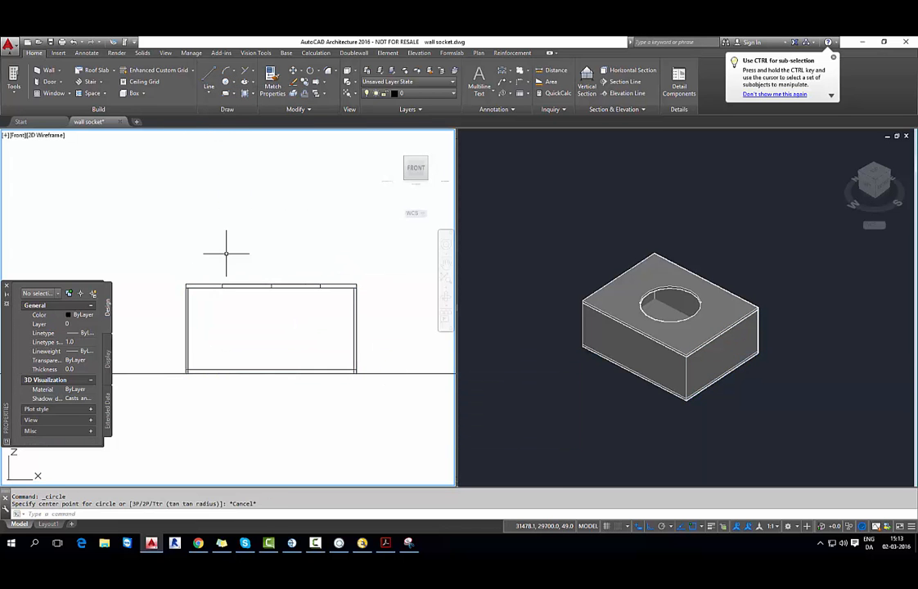
- Draw a horizontal polyline across the box's front face between the midpoints of its two side edges
type("pl")
key("Return")
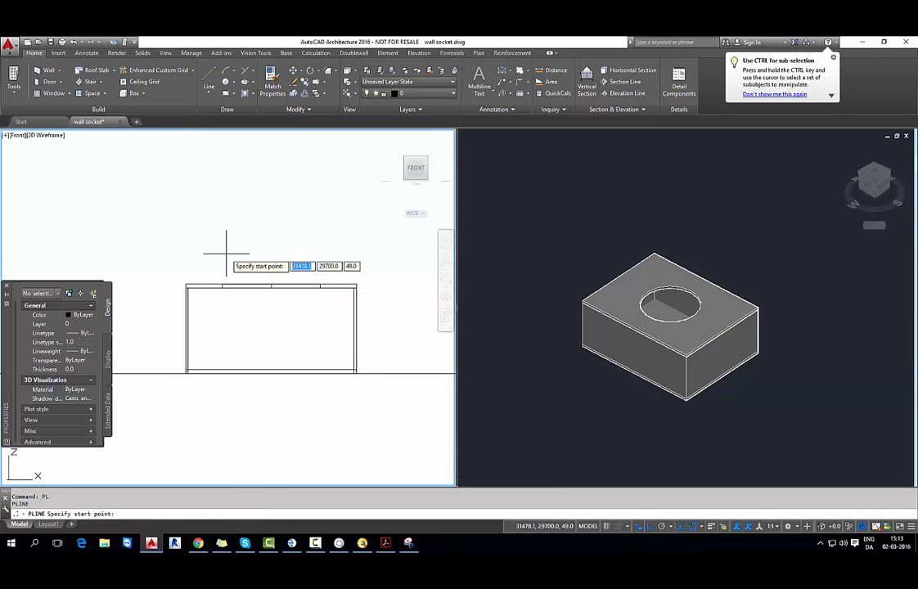
left_click(186, 332)
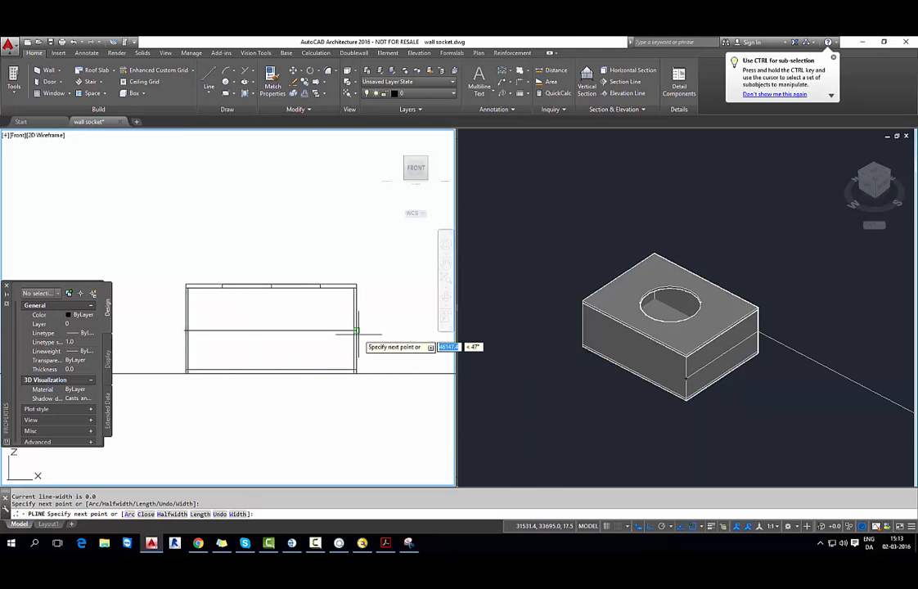
key("Escape")
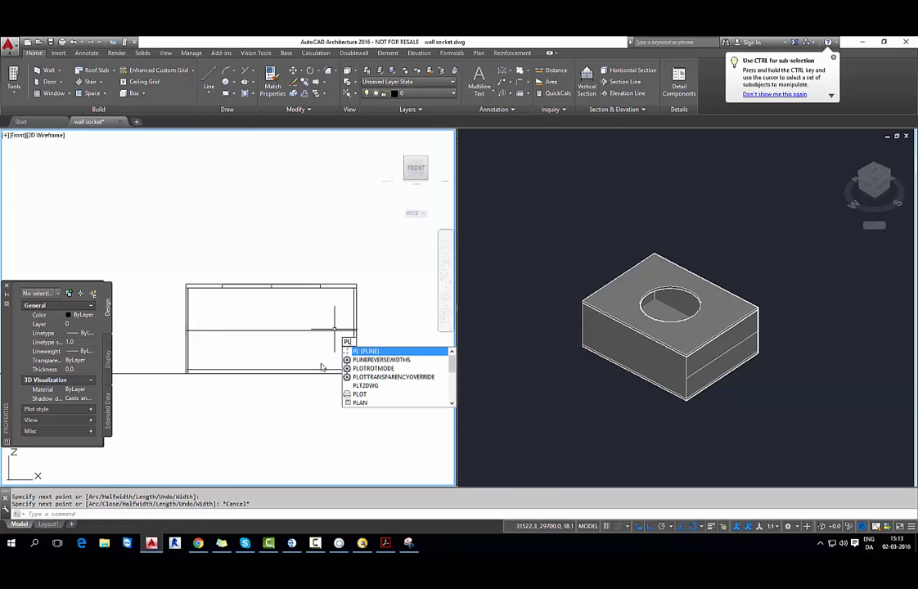
- Draw a polyline from the midpoint of the front face's horizontal line, about 5.3 straight up and 20 horizontally to the right
left_click(364, 351)
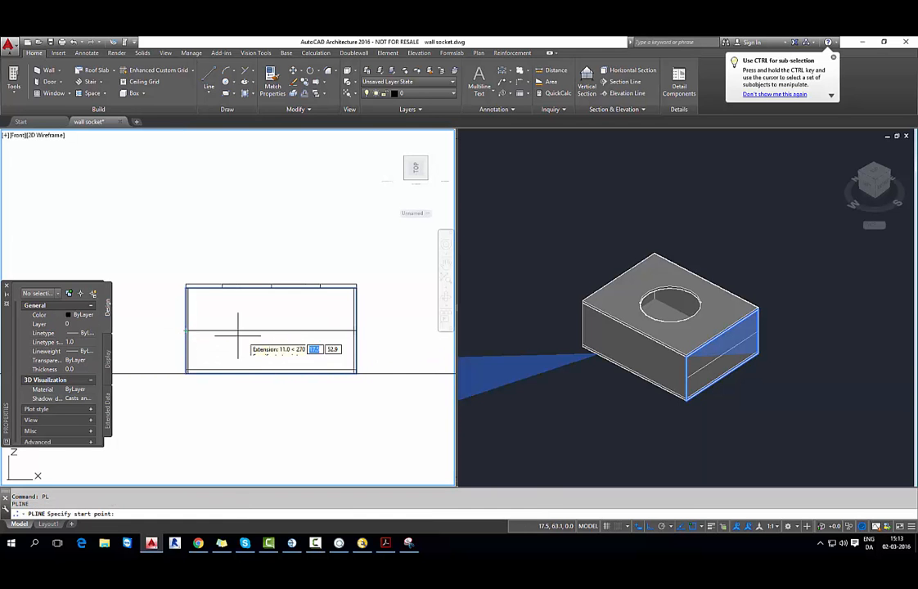
left_click(271, 330)
left_click(271, 317)
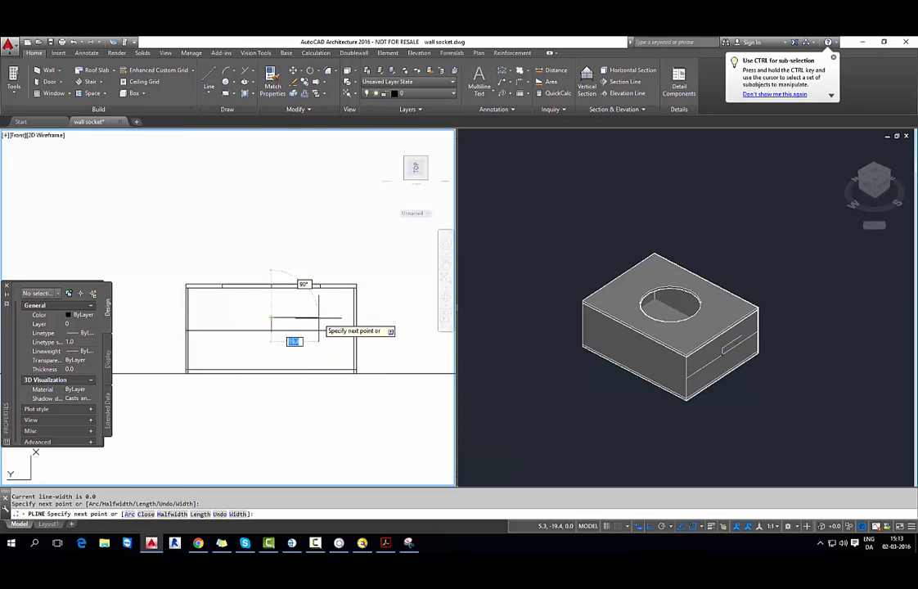
key("Return")
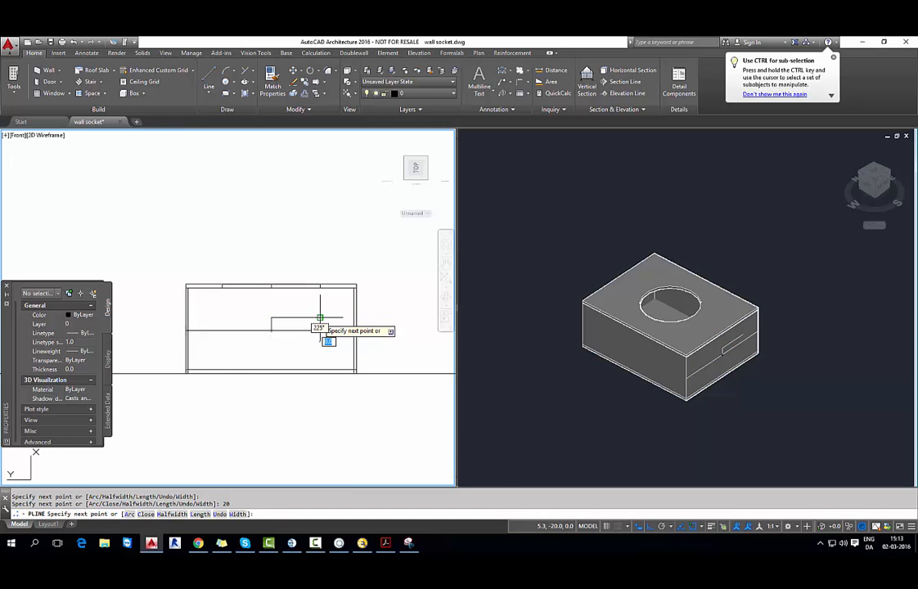
key("Escape")
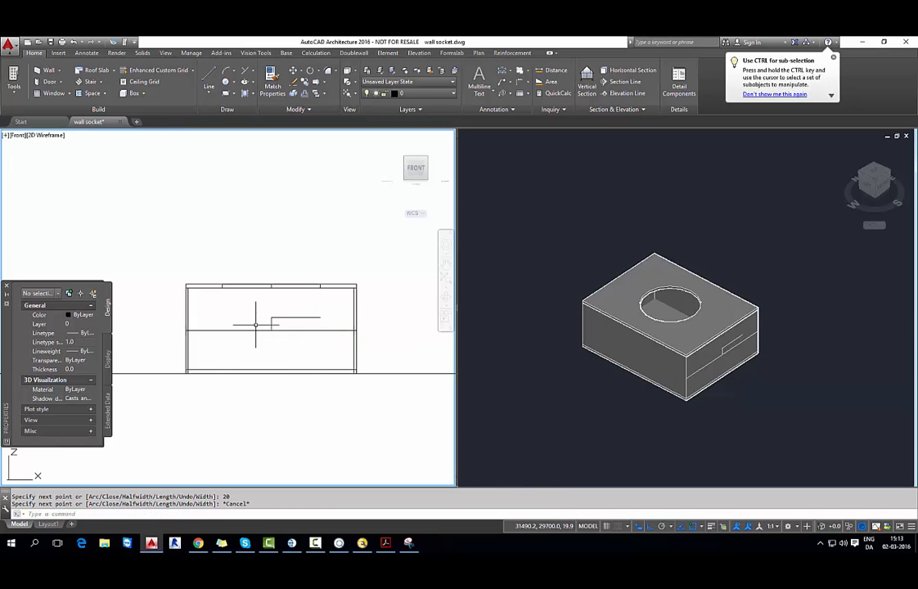
- Draw a 20-long horizontal polyline to the left from the top of the short vertical line on the front face
type("pl")
key("Return")
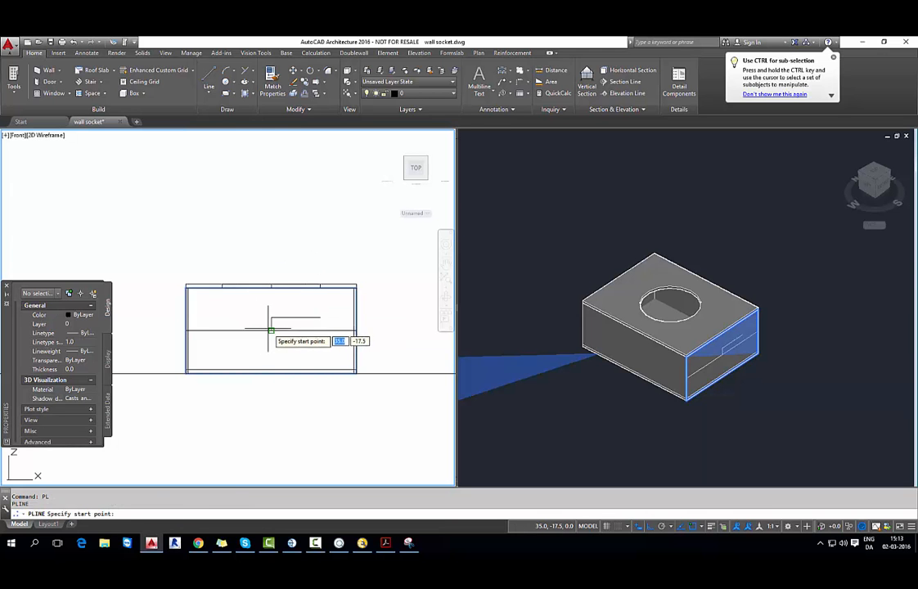
left_click(271, 317)
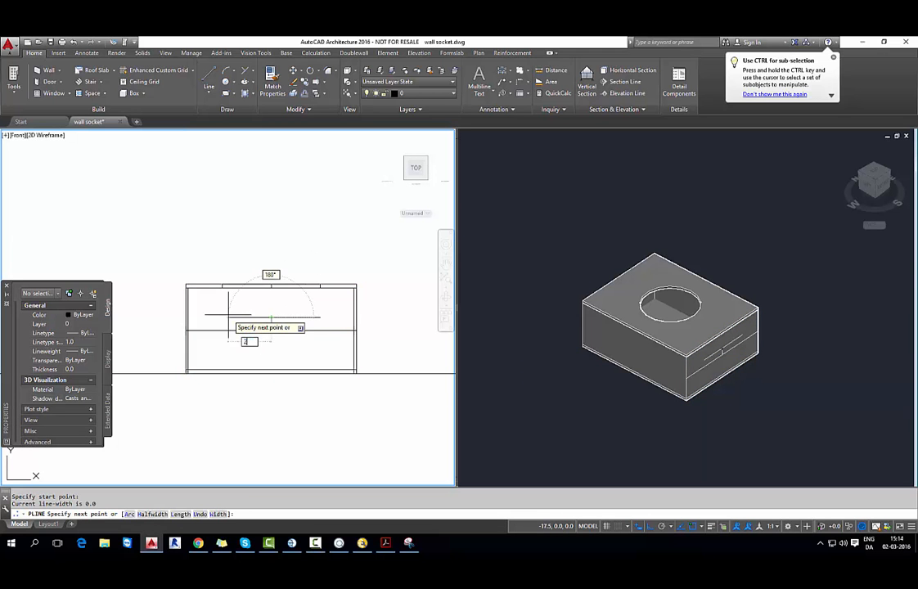
key("Return")
key("Escape")
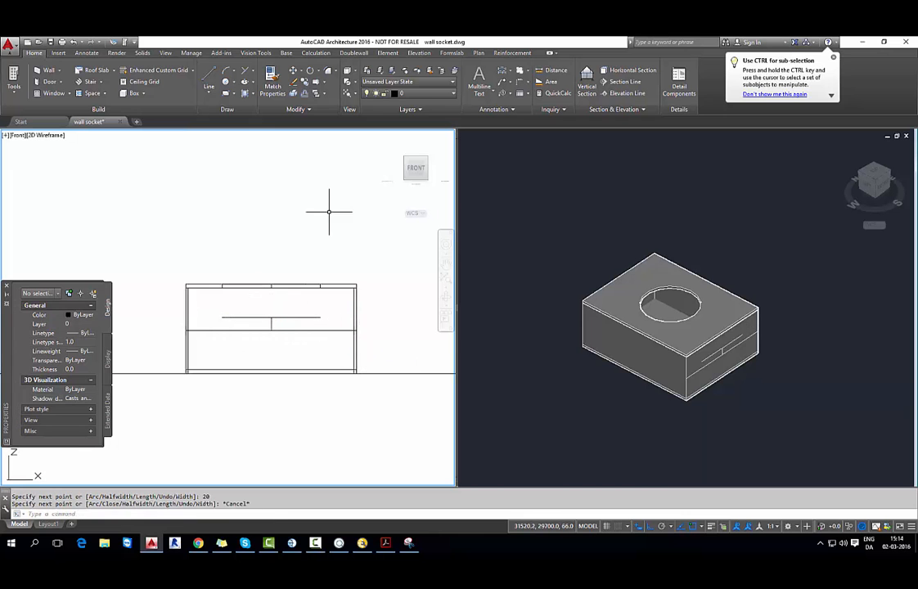
- Draw a circle of radius 10 centred on the right end of the front face's upper horizontal construction line
middle_click_drag(311, 221, 307, 232)
left_click(233, 84)
left_click(248, 100)
left_click(316, 325)
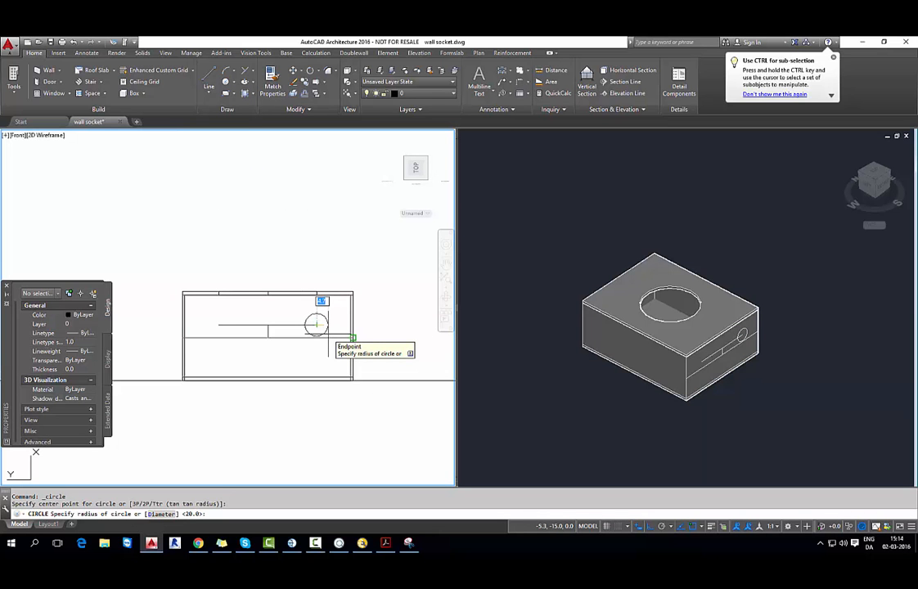
type("10")
key("Return")
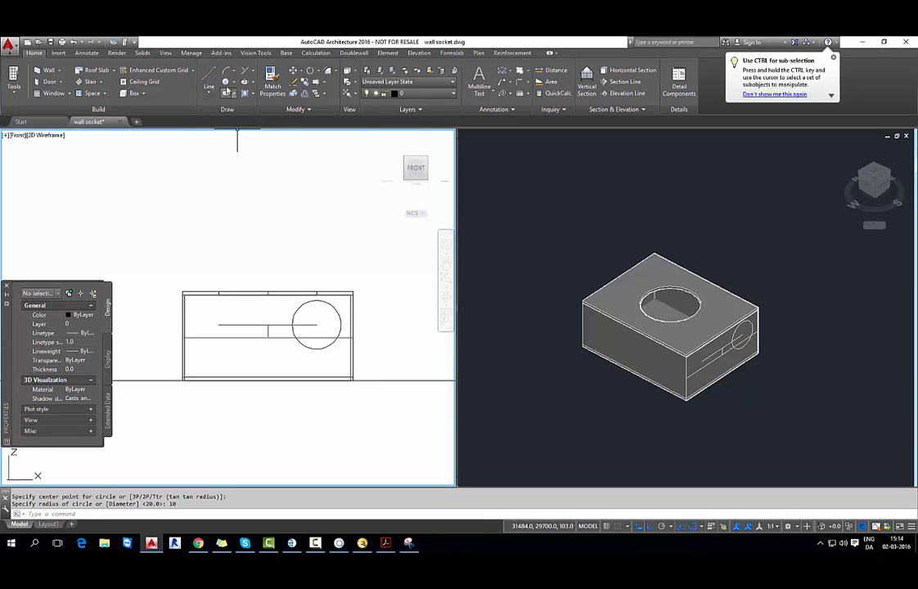
- Draw a circle of radius 10 centred on the left end of the front face's upper construction line
left_click(233, 85)
left_click(246, 94)
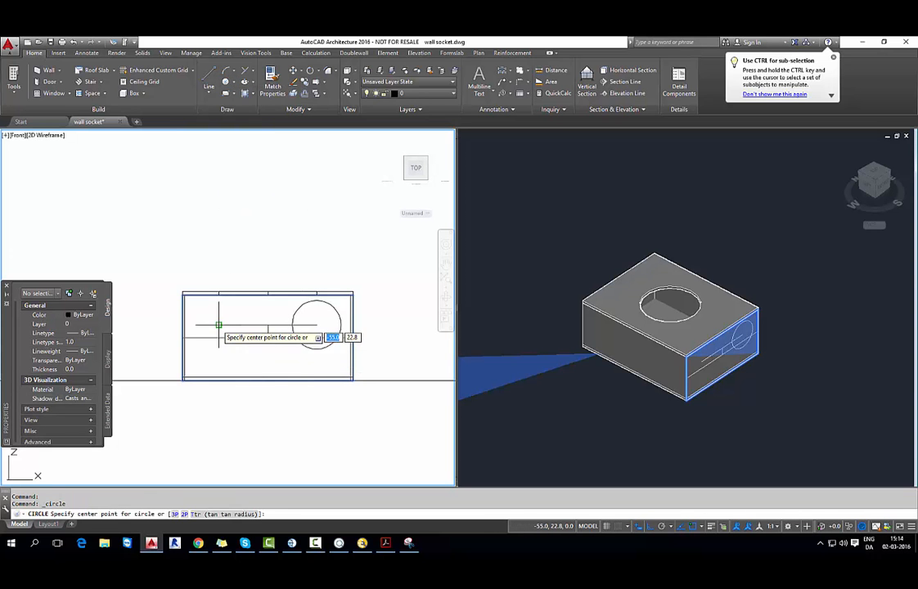
left_click(219, 325)
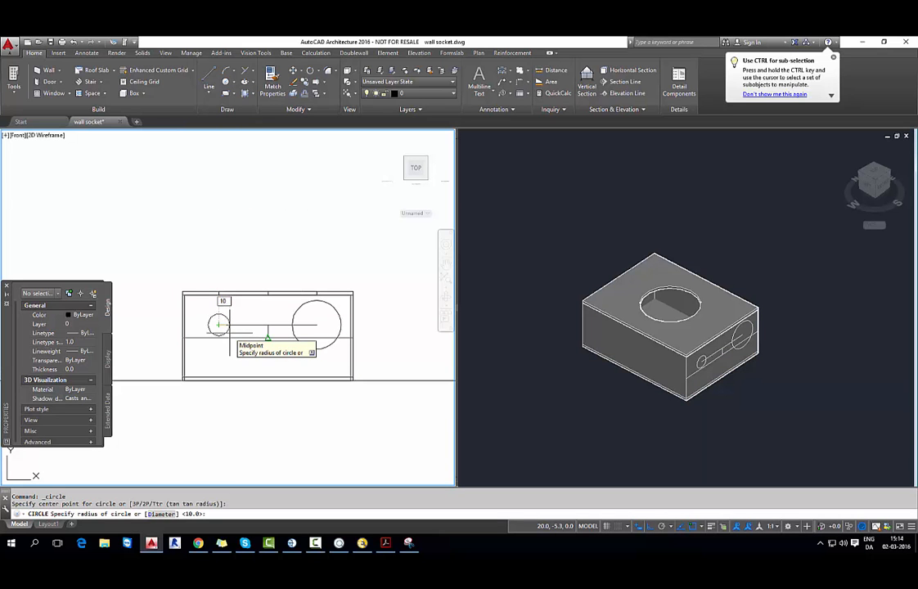
type("10")
key("Return")
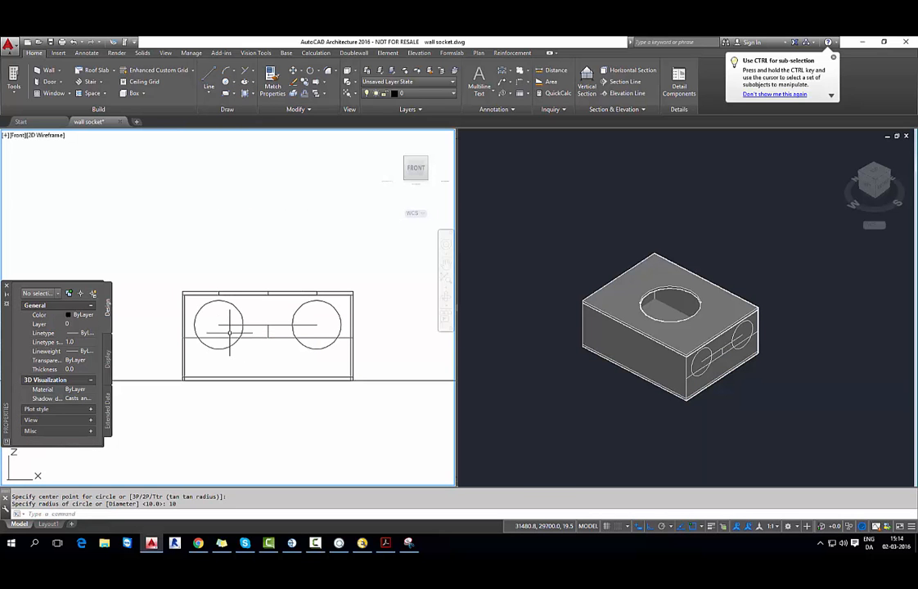
- Add a concentric circle of radius 8 inside the left circle on the front face
left_click(233, 86)
left_click(238, 94)
left_click(221, 324)
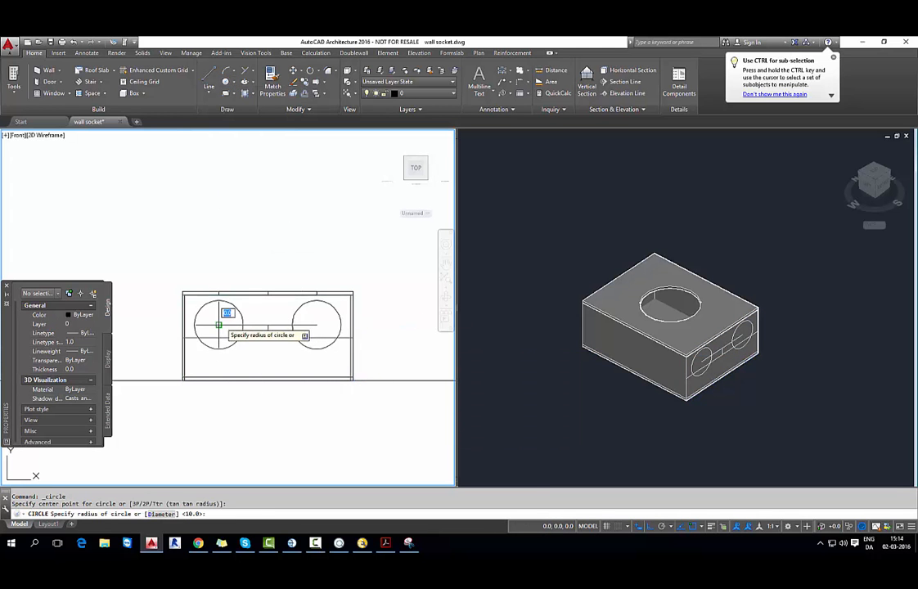
type("8")
key("Return")
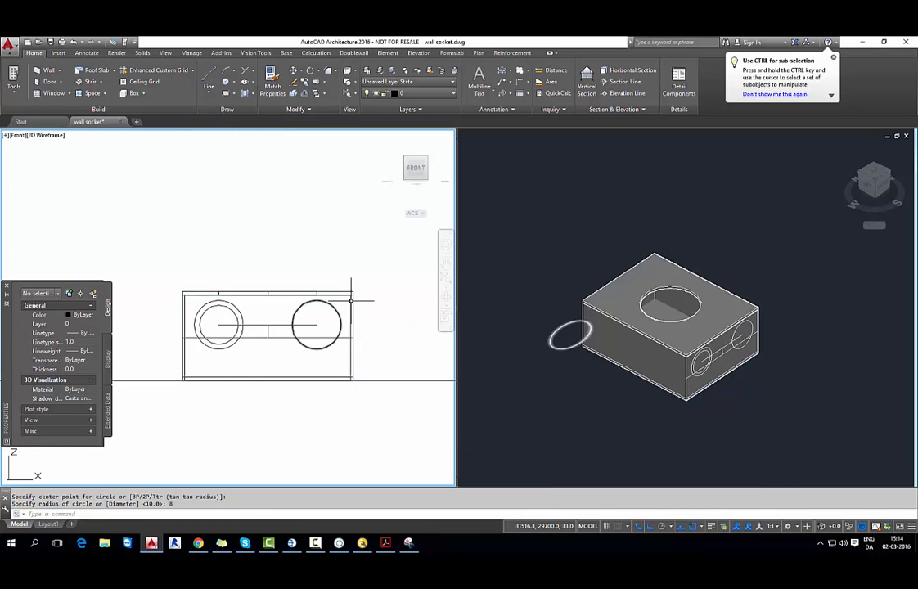
- Add a concentric circle of radius 8 inside the right circle on the front face
left_click(234, 85)
left_click(258, 95)
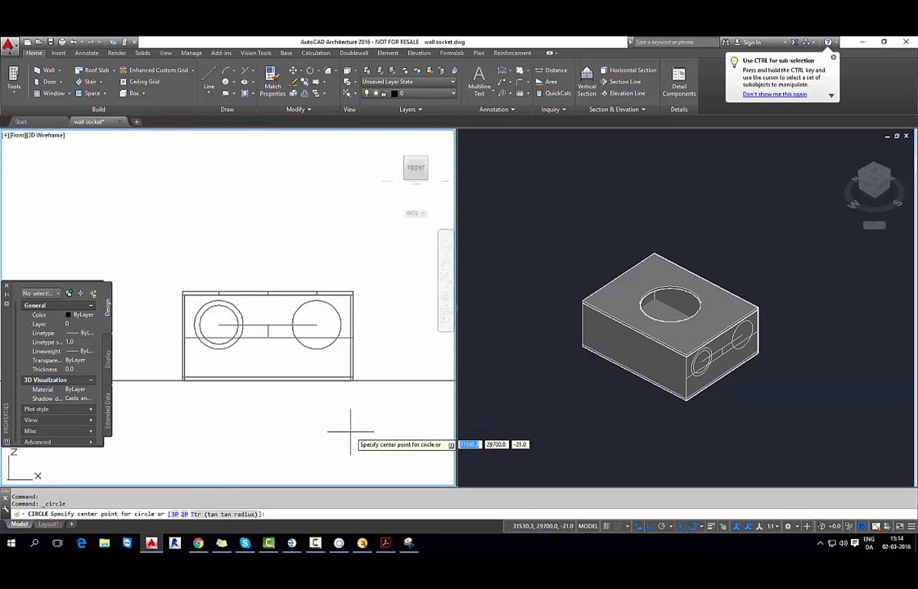
left_click(316, 325)
type("8")
key("Return")
key("Escape")
- Erase the construction lines between the two circle pairs on the front face
scroll(343, 358, "down", 2)
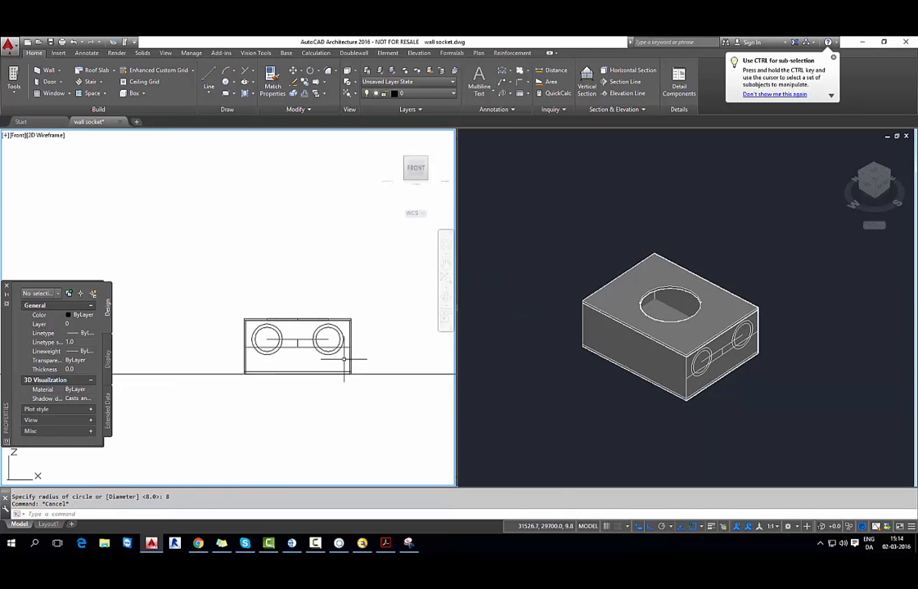
left_click(300, 339)
key("Delete")
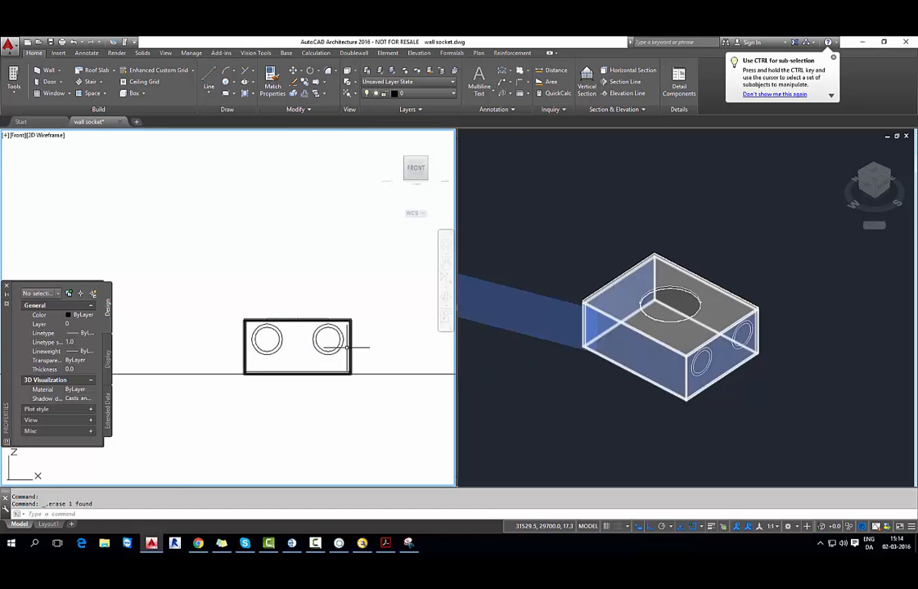
- Mirror the four front-face circles to the back face about the line through the box's side midpoints in top view, keeping the originals
left_click(339, 348)
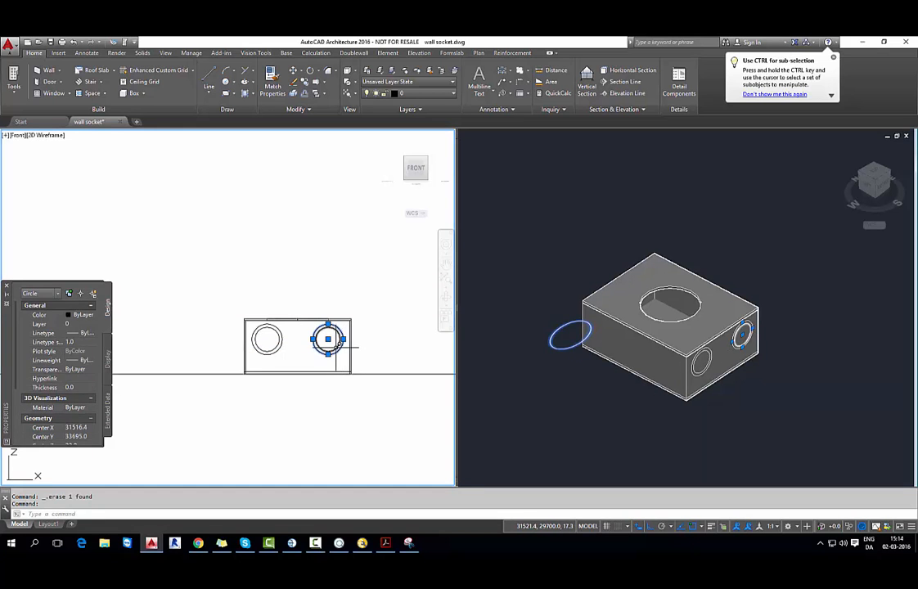
left_click(281, 347)
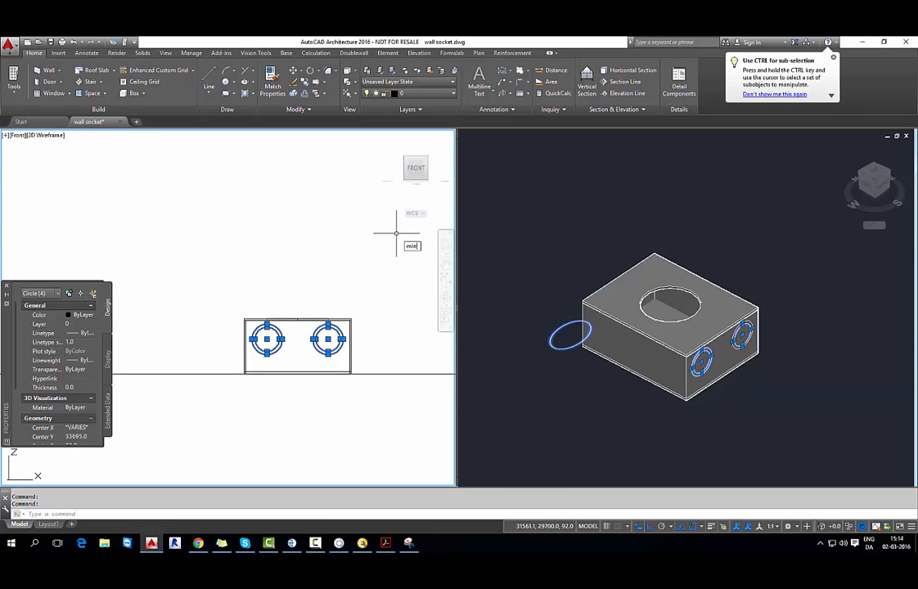
key("Return")
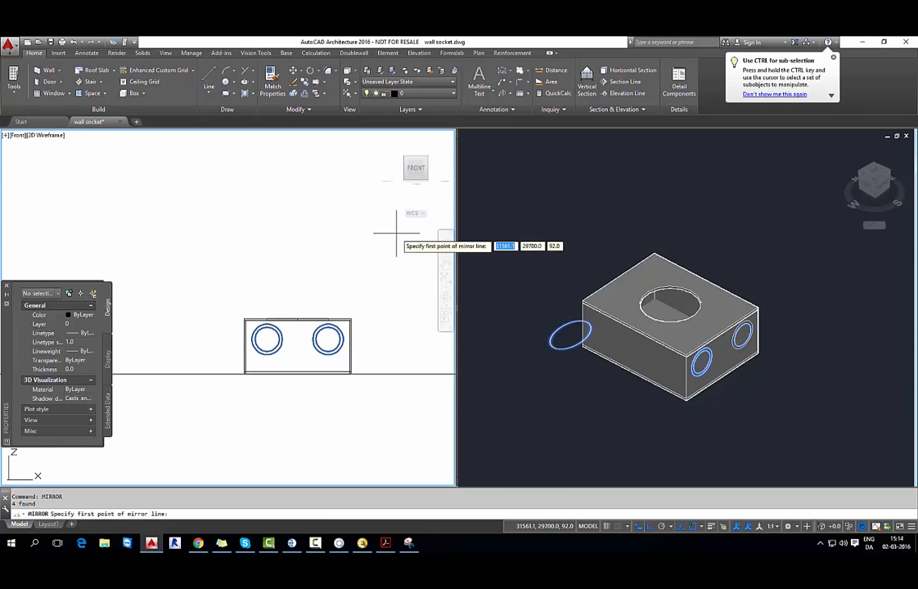
left_click(418, 163)
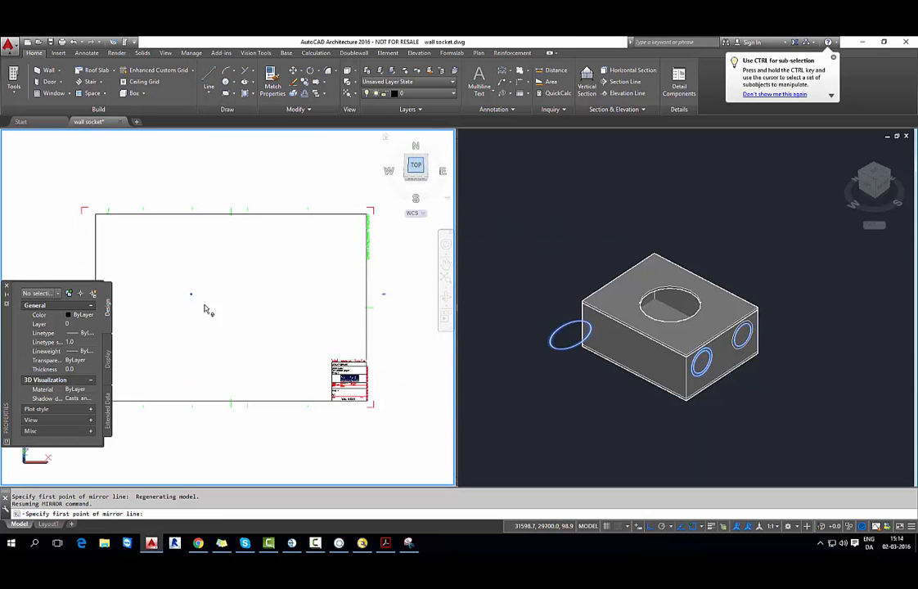
scroll(189, 286, "up", 8)
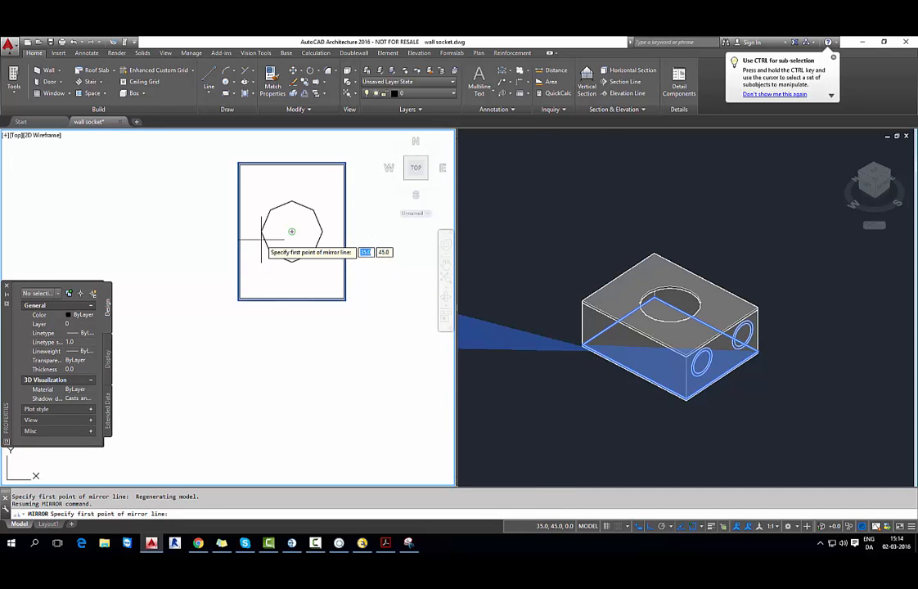
left_click(238, 231)
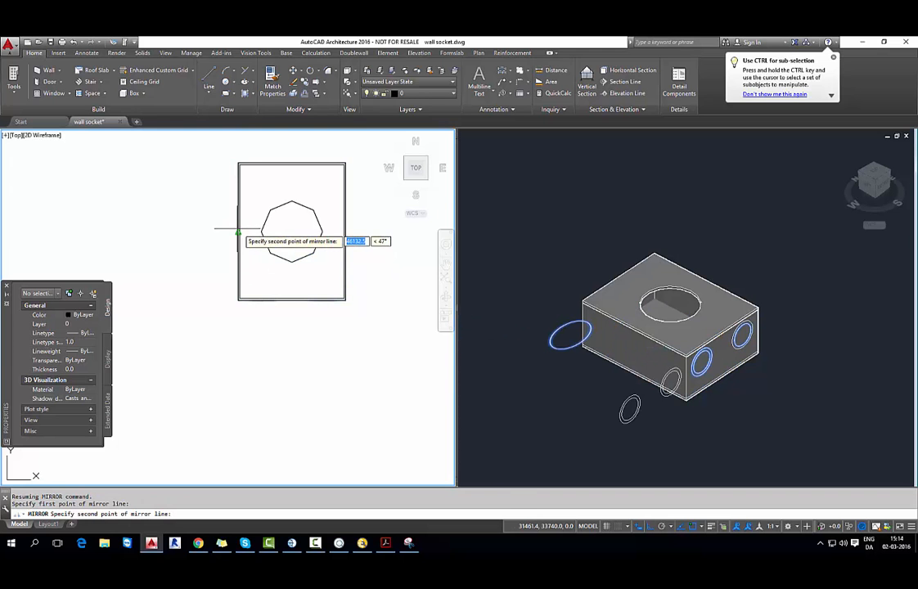
left_click(344, 233)
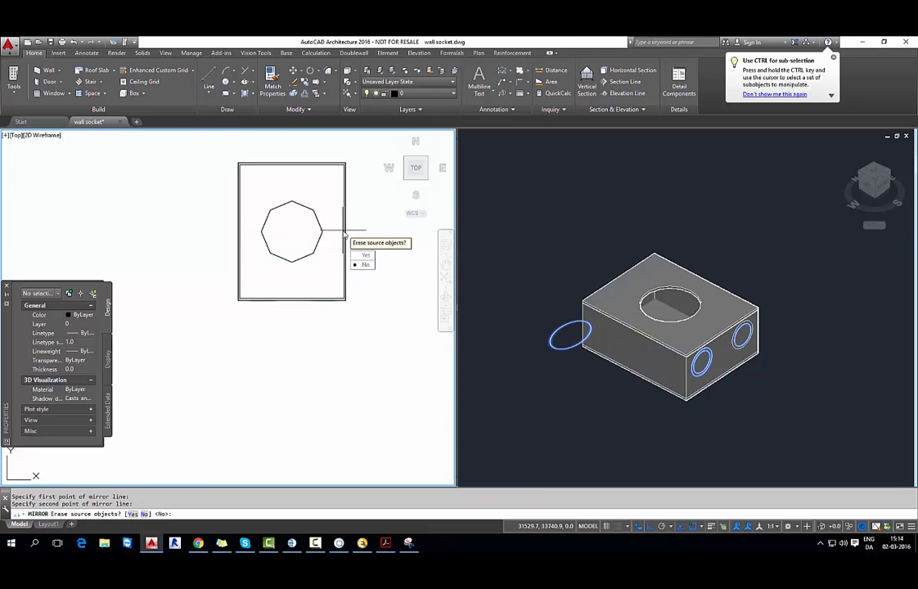
left_click(365, 264)
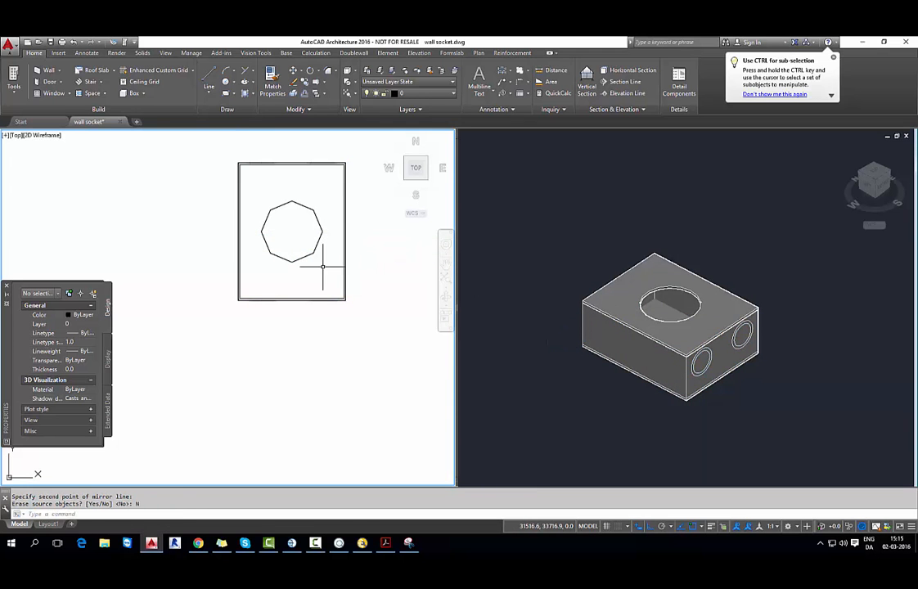
- Extrude the two outer circles on the box's back face 1.5 inward into the wall
left_click(622, 384)
middle_click_drag(603, 391, 726, 384, "shift")
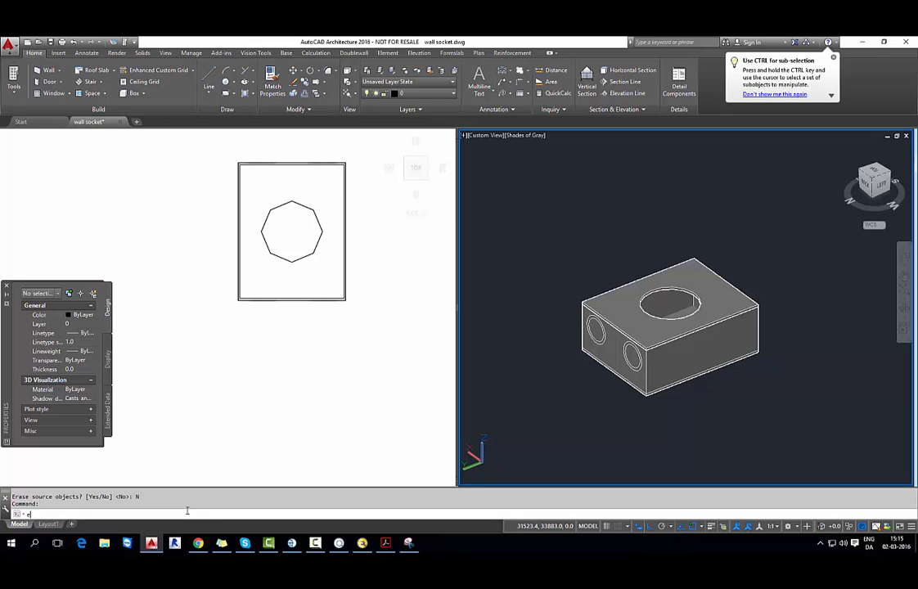
type("ude")
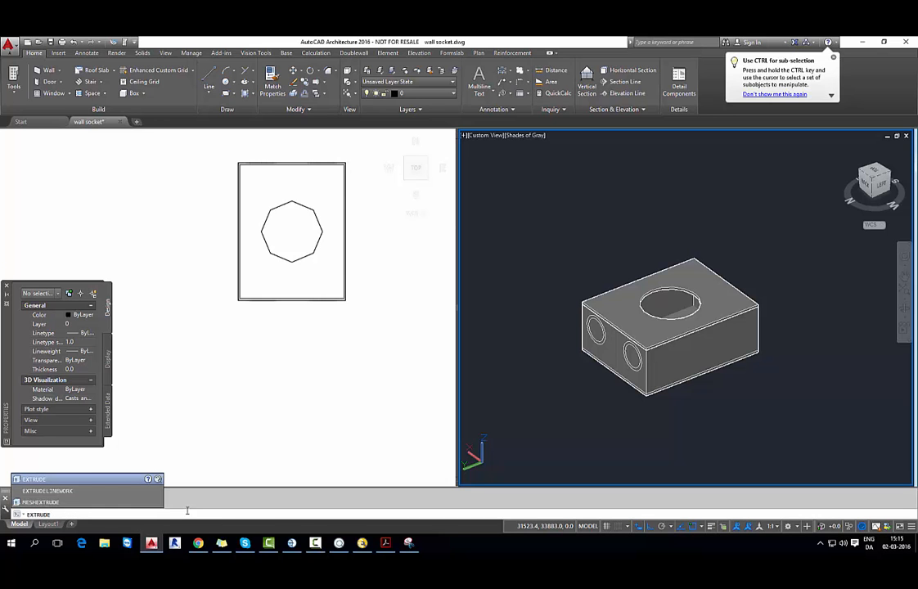
key("Return")
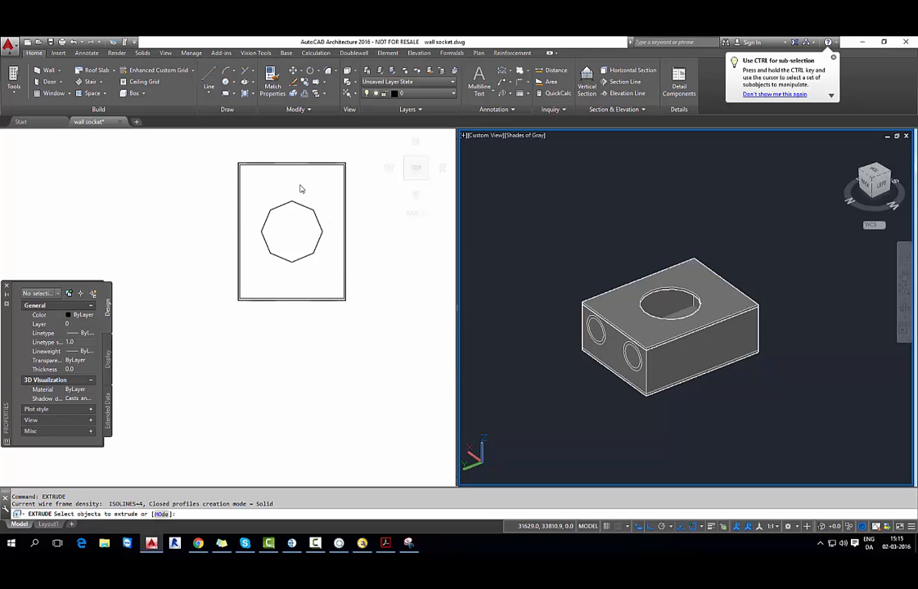
middle_click_drag(210, 274, 188, 250, "shift")
scroll(187, 250, "up", 4)
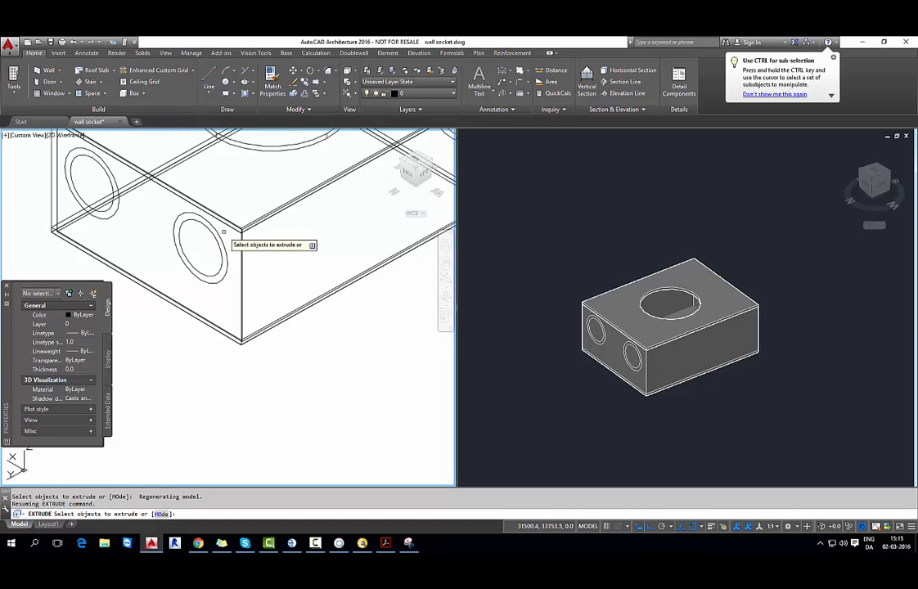
left_click(217, 234)
left_click(118, 188)
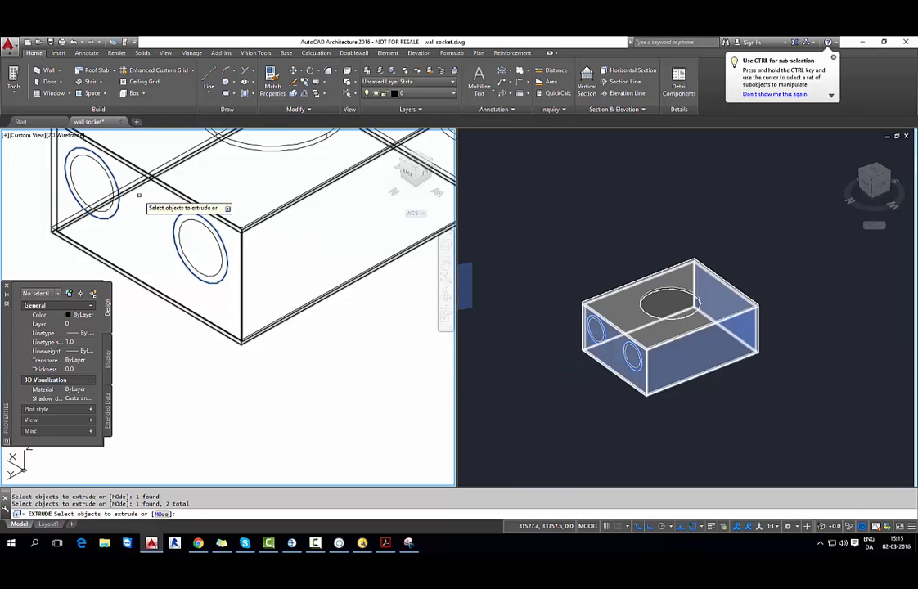
key("Return")
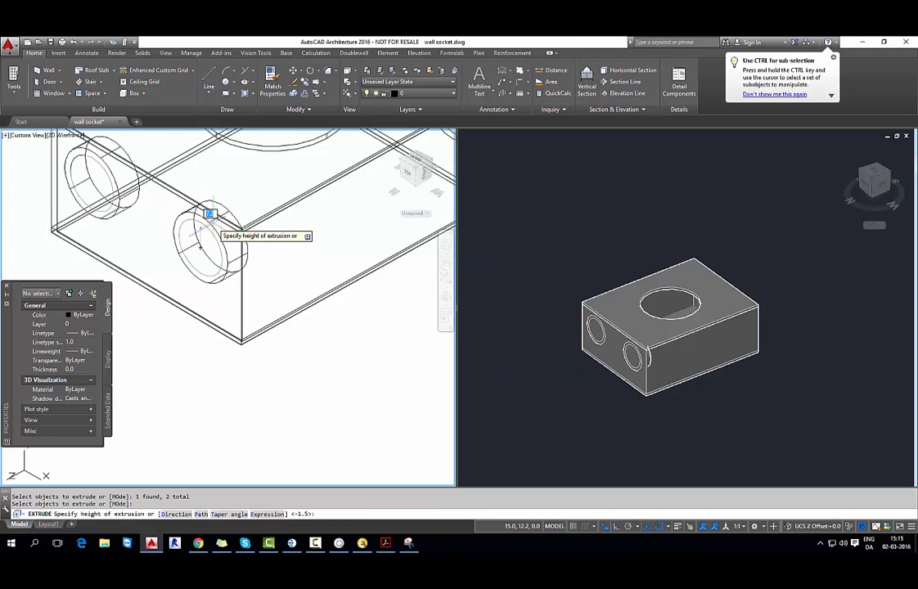
key("Return")
- Extrude the two outer circles on the box's front face 1.5 inward into the wall
scroll(305, 260, "down", 2)
middle_click_drag(315, 259, 279, 293)
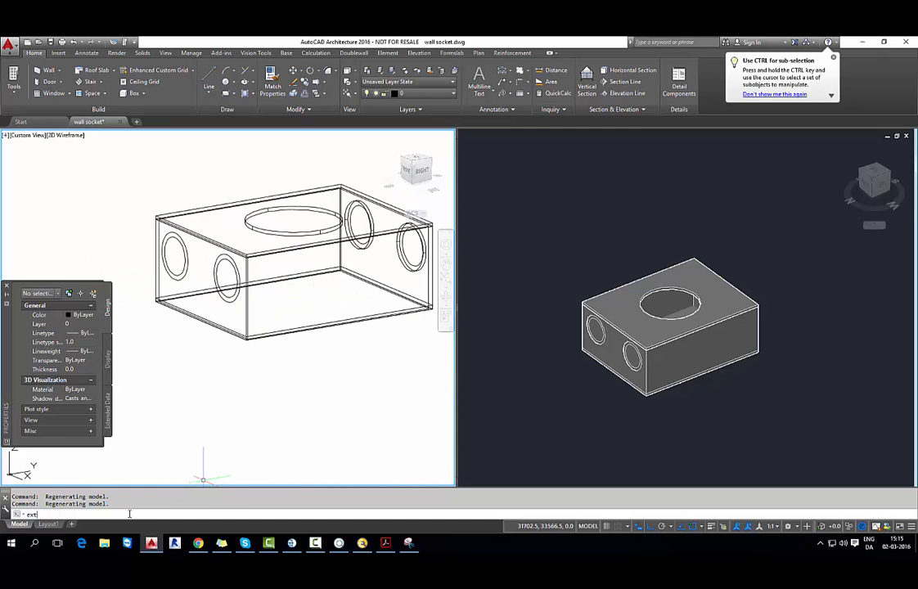
type("r")
key("Return")
left_click(232, 296)
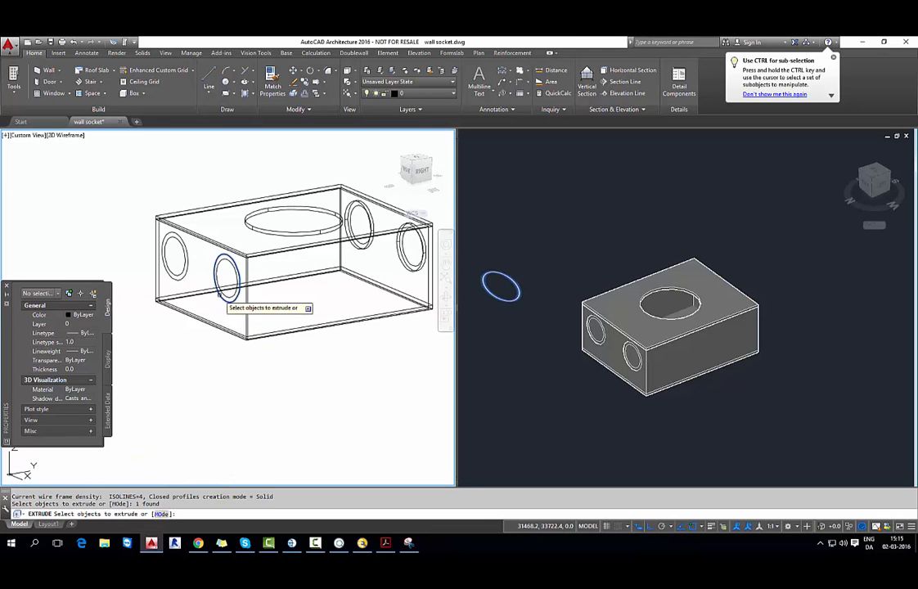
left_click(182, 272)
key("Return")
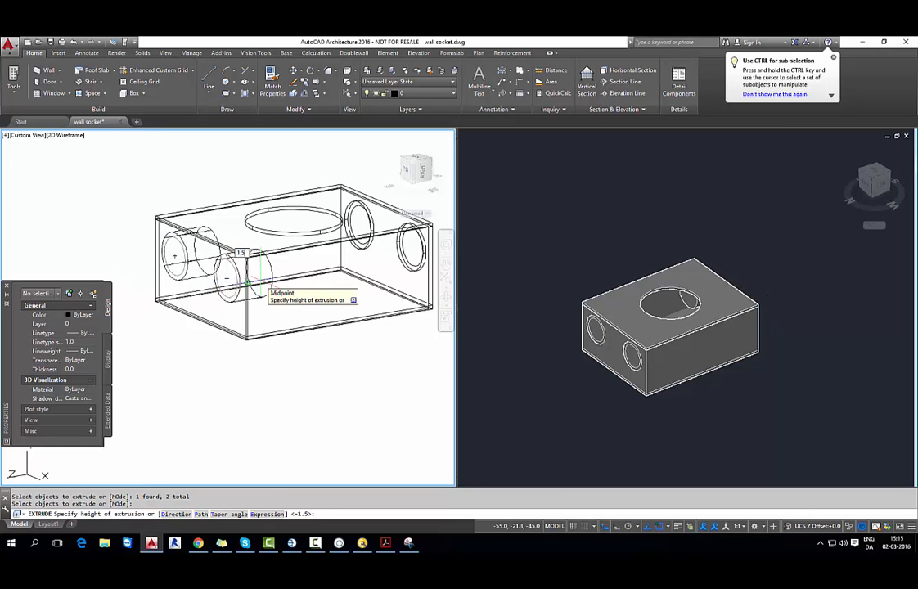
type("1.5")
key("Return")
key("Escape")
scroll(284, 323, "down", 3)
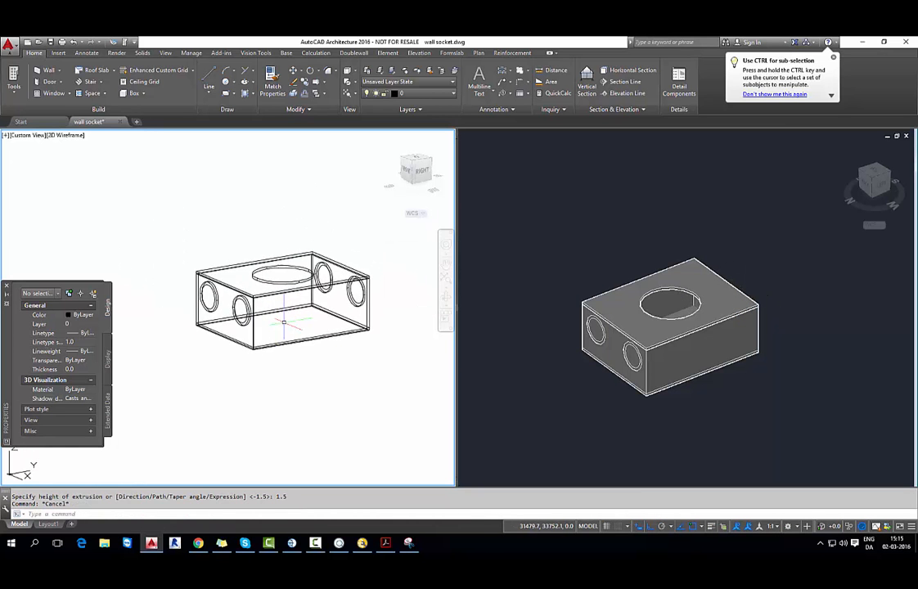
- Subtract the four extruded discs in the front and back walls from the box body
type("sub")
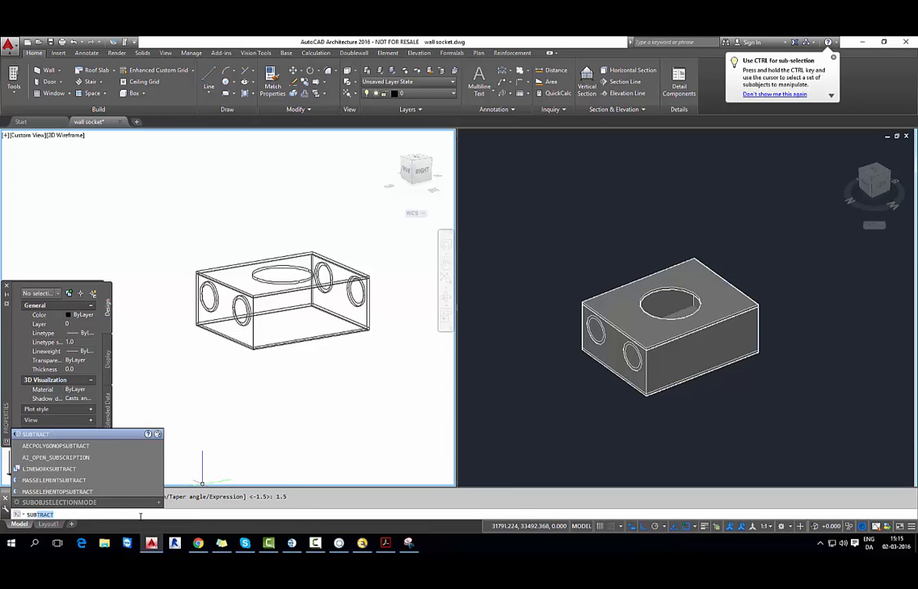
left_click(94, 437)
left_click(523, 368)
middle_click_drag(666, 406, 629, 418)
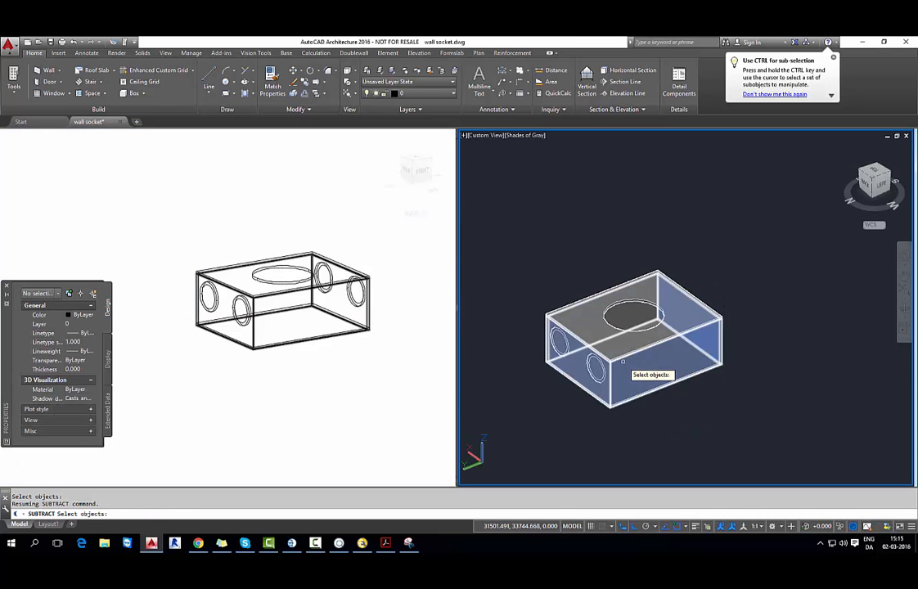
left_click(623, 360)
key("Return")
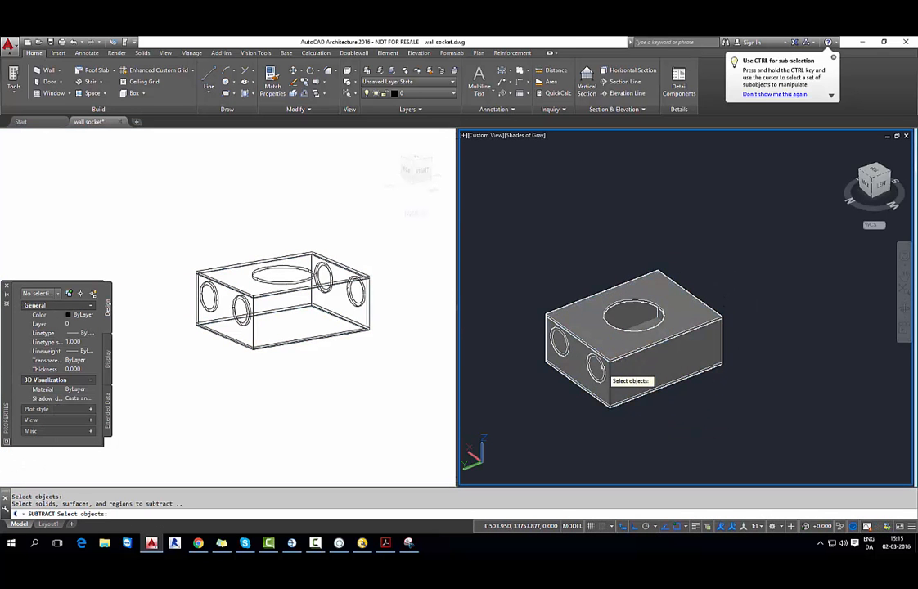
scroll(609, 362, "up", 2)
left_click(597, 365)
left_click(545, 332)
middle_click_drag(560, 339, 672, 356, "shift")
left_click(671, 356)
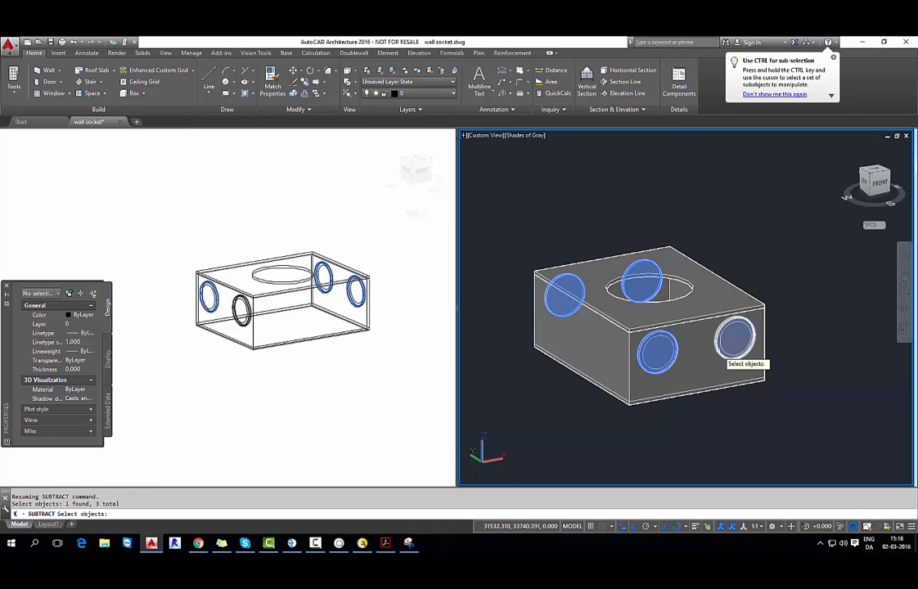
left_click(718, 352)
key("Return")
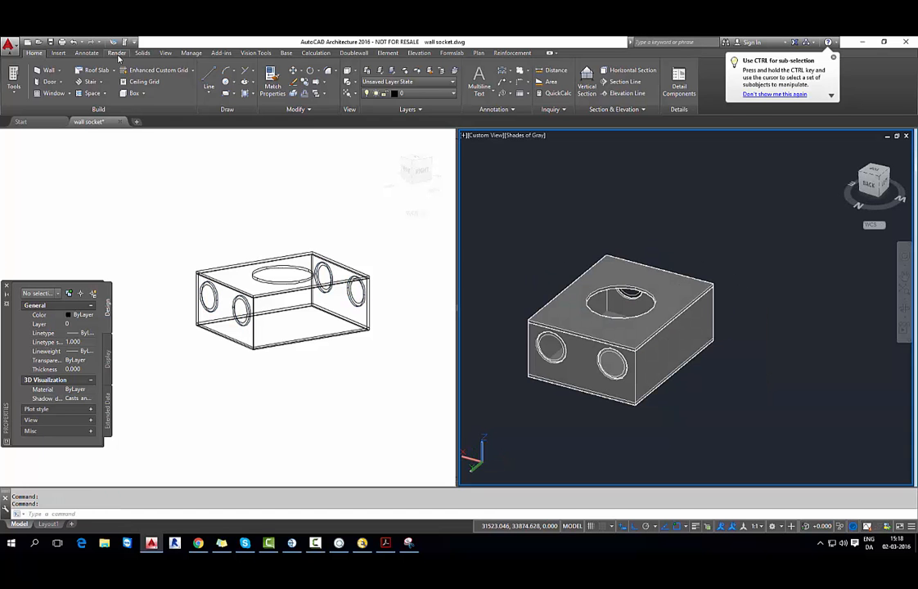
- Show the box with materials on and textures off, and turn it to view its other sides
left_click(117, 53)
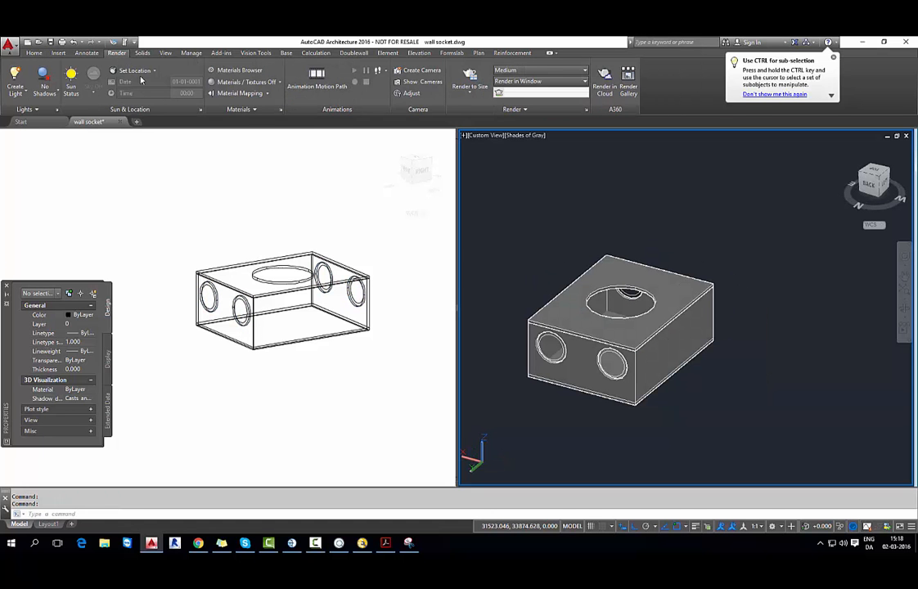
left_click(267, 81)
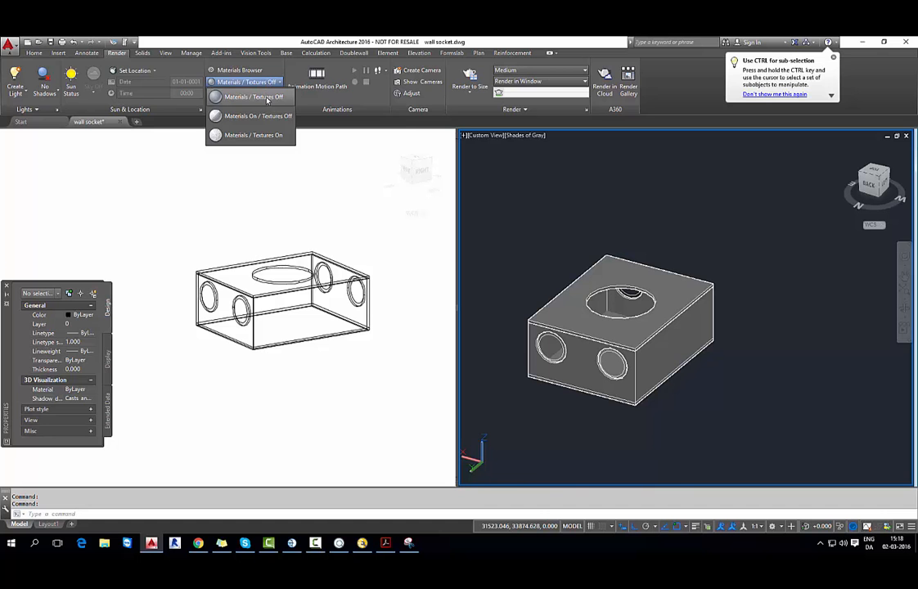
left_click(267, 117)
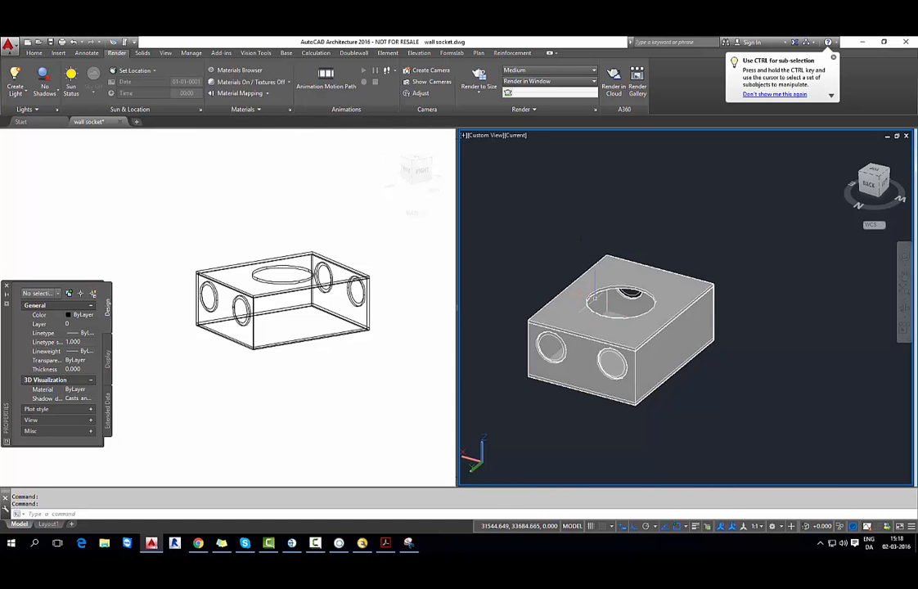
middle_click_drag(747, 338, 563, 334, "shift")
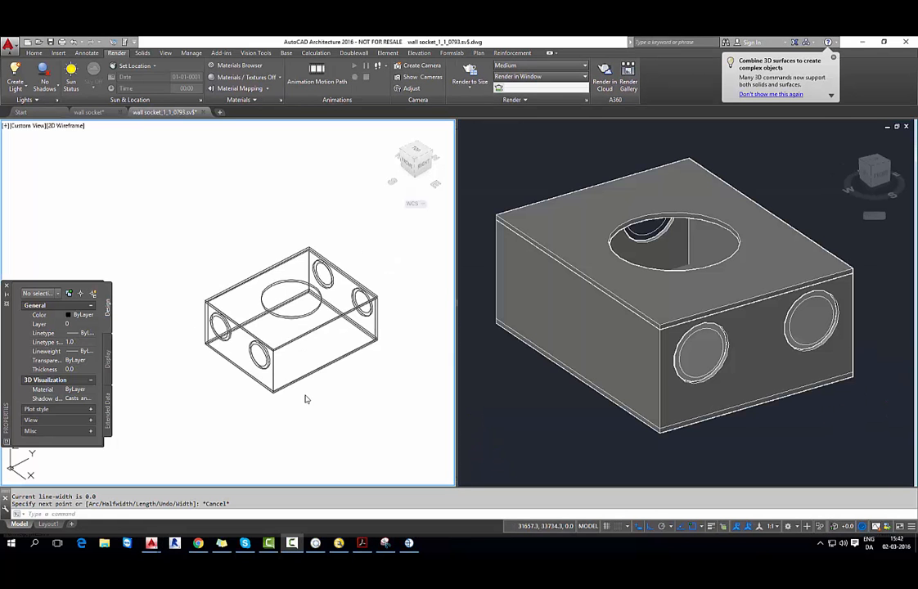
- Draw a straight polyline 35 long outward from the centre of the front face's right-hand hole
key("Return")
scroll(245, 368, "up", 5)
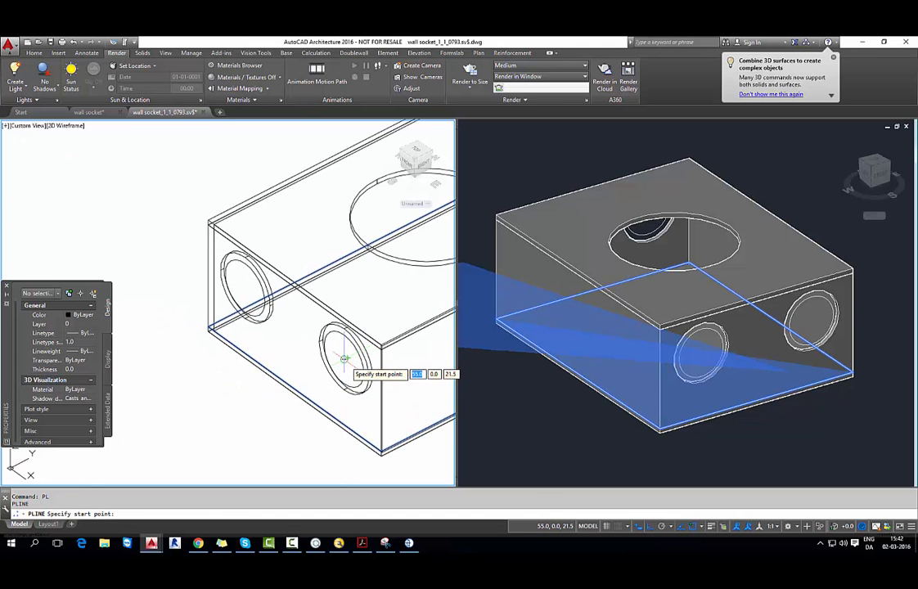
left_click(344, 359)
type("35")
key("Return")
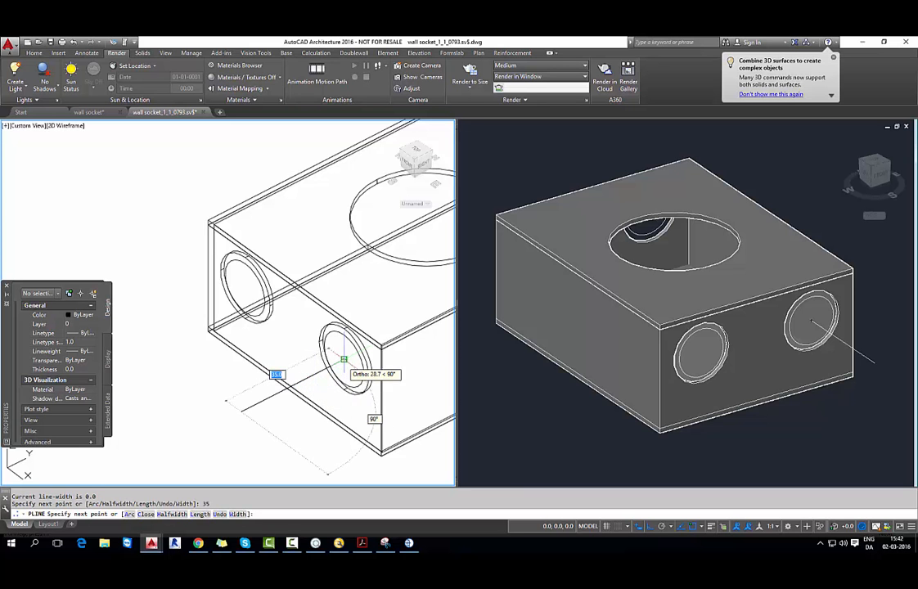
key("Escape")
- Draw a matching polyline 35 long outward from the centre of the front face's left-hand hole
type("pl")
key("Return")
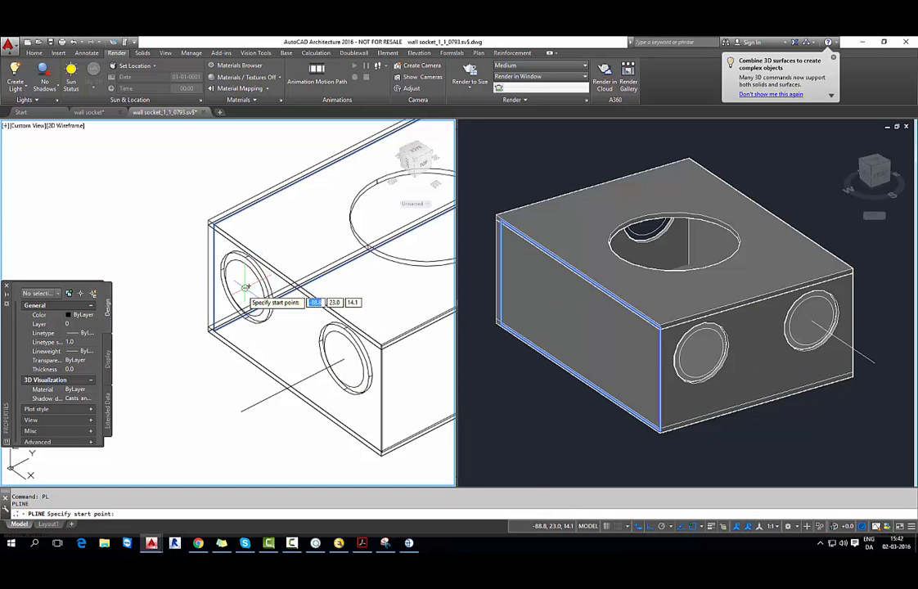
left_click(244, 288)
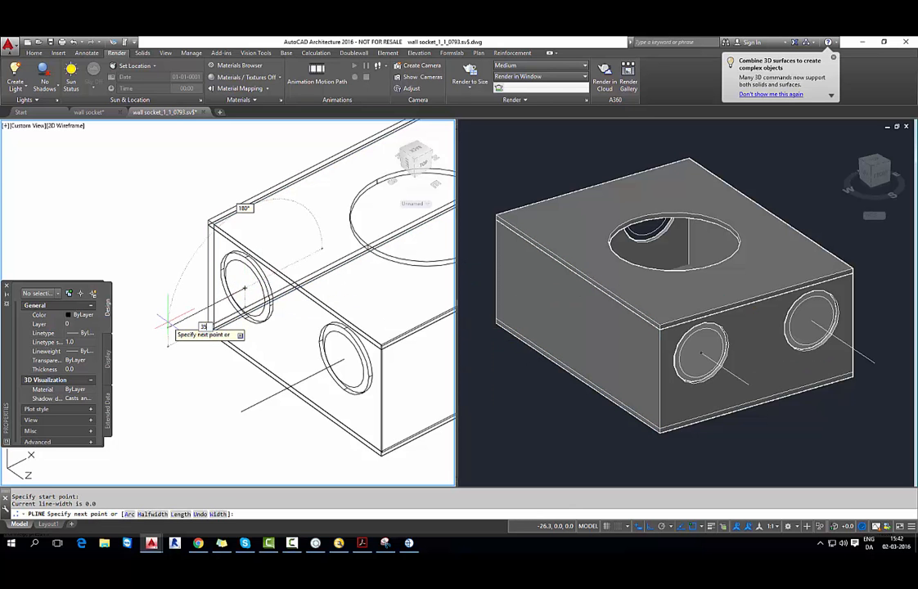
type("35")
key("Return")
key("Escape")
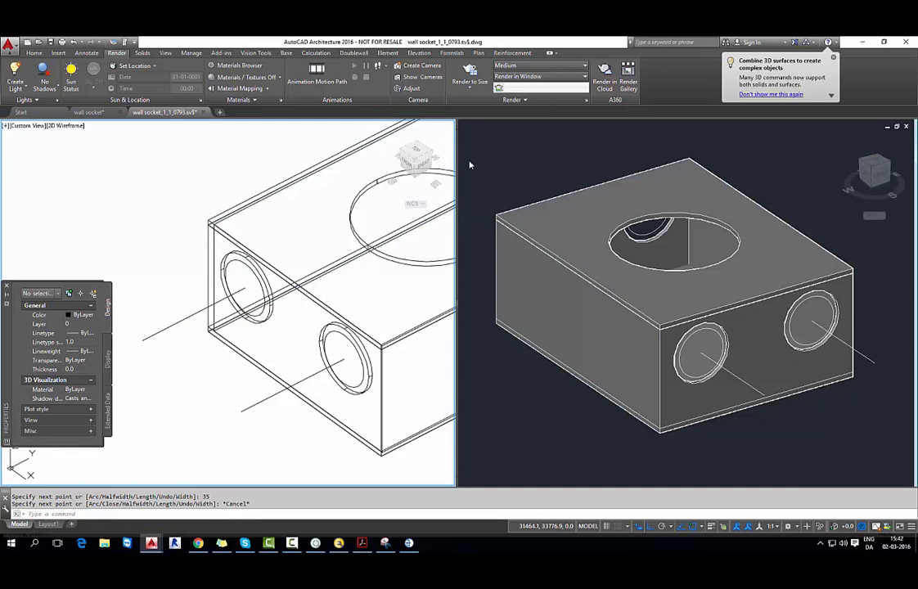
- In top view, draw a circle of radius 10 centred on the outer end of the left-hand hole's polyline
left_click(414, 150)
scroll(243, 268, "up", 4)
scroll(232, 225, "up", 5)
middle_click_drag(156, 201, 207, 234)
scroll(199, 216, "up", 2)
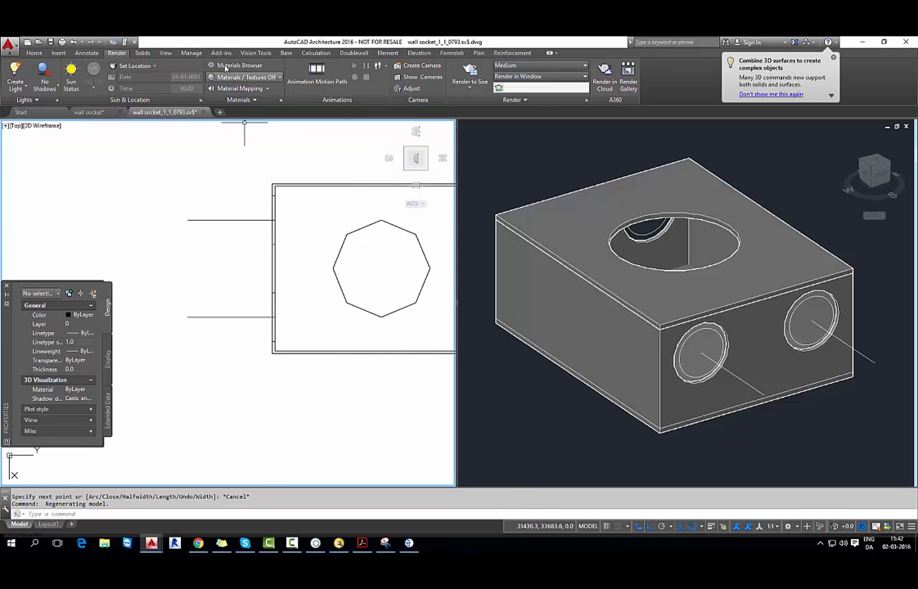
left_click(35, 53)
left_click(231, 68)
left_click(256, 90)
left_click(187, 220)
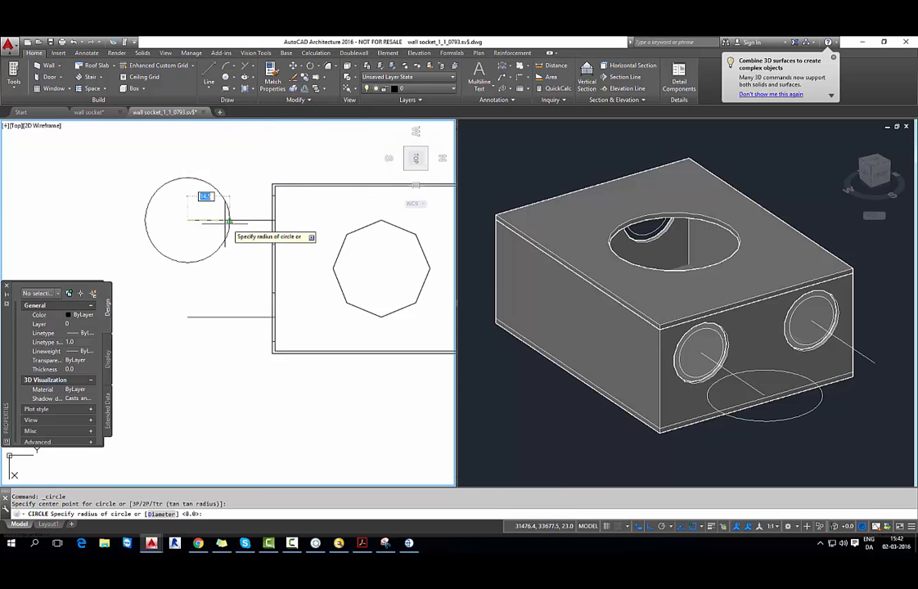
key("Return")
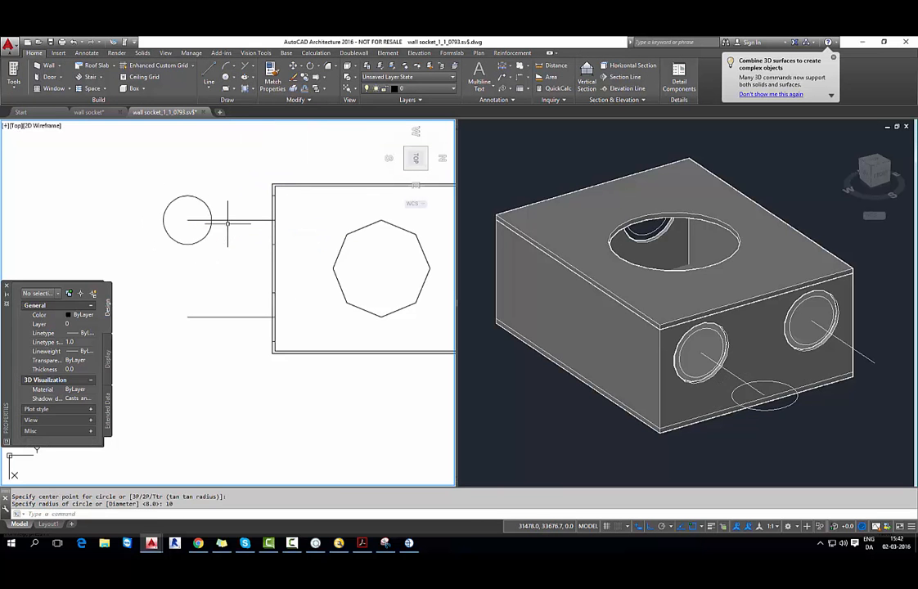
- Draw a concentric circle of radius 8 inside the radius 10 circle at the polyline's outer end
left_click(234, 80)
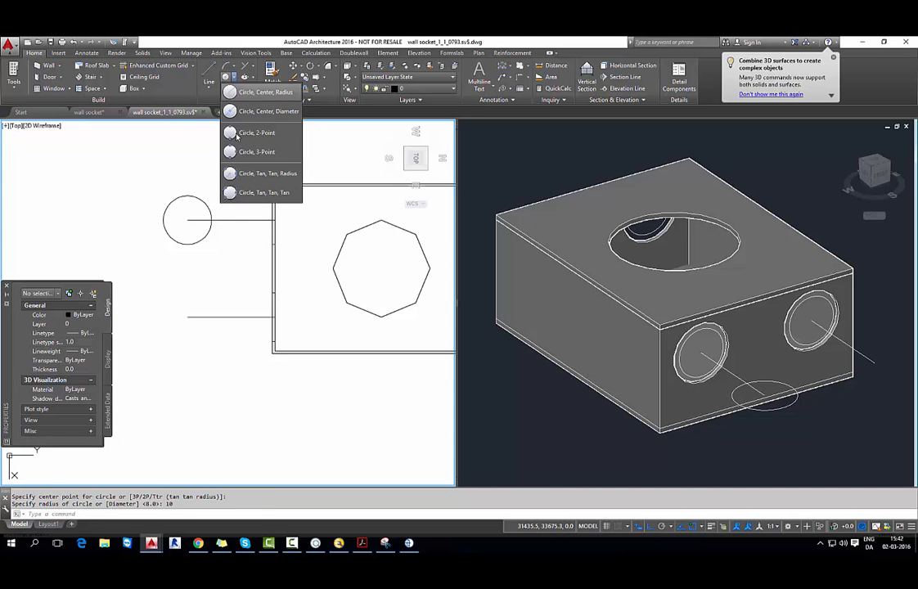
left_click(254, 90)
left_click(187, 219)
type("8")
key("Return")
key("Escape")
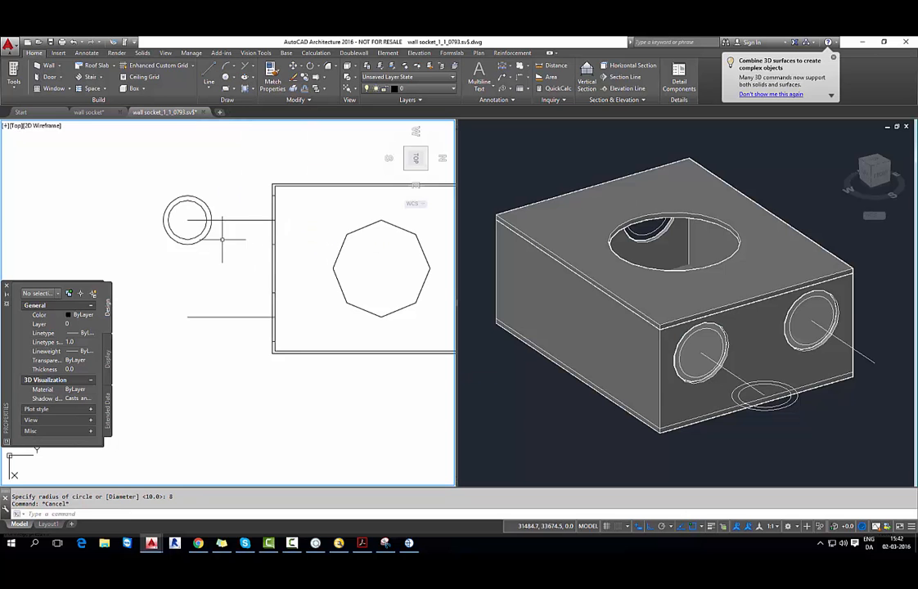
- Rotate both new circles 90° in 3D about their centre so they stand upright, parallel to the box's front face
mouse_move(776, 432)
middle_mouse_down()
mouse_move(695, 409)
mouse_move(726, 427)
middle_mouse_up()
left_click(796, 450)
middle_click_drag(787, 438, 697, 360)
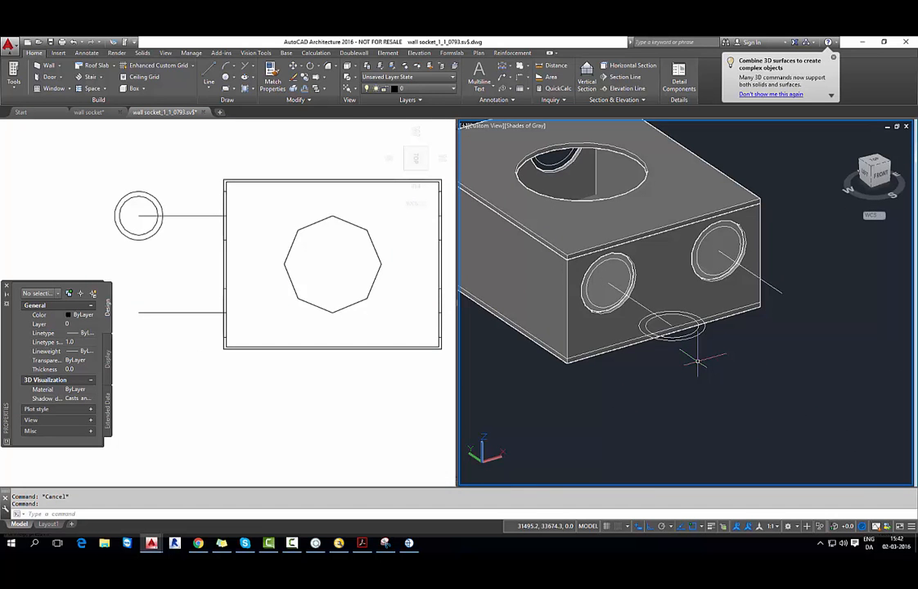
type("3DRo")
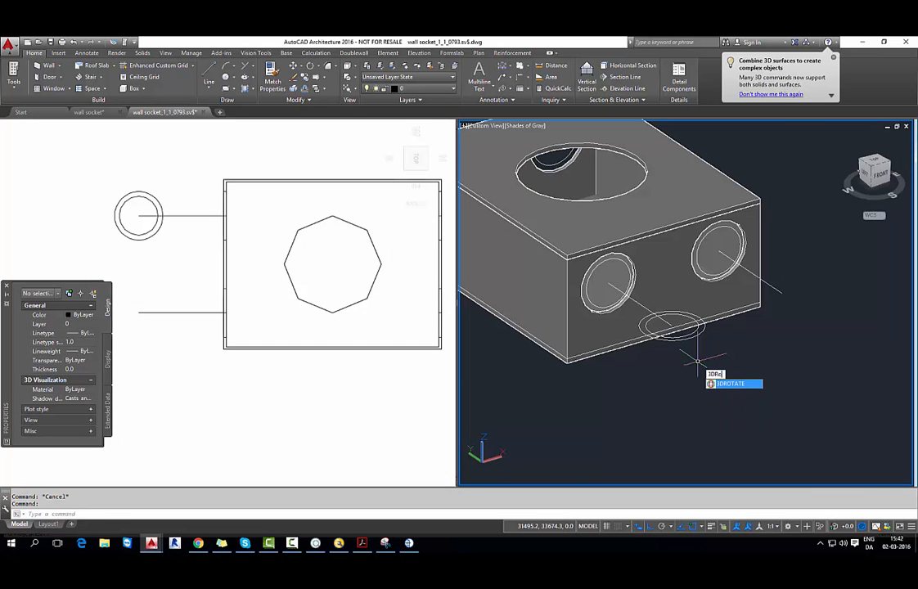
key("Return")
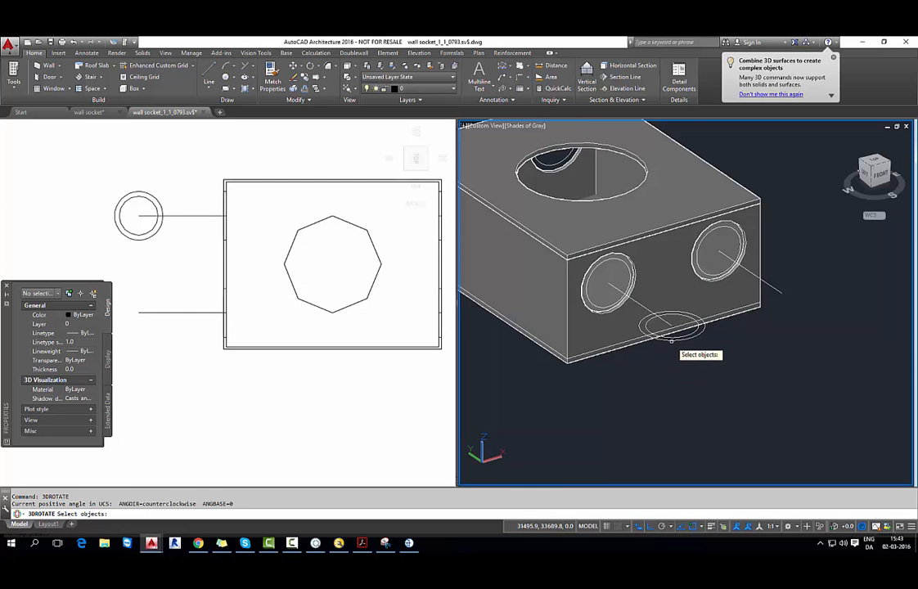
left_click(674, 335)
left_click(676, 336)
key("Return")
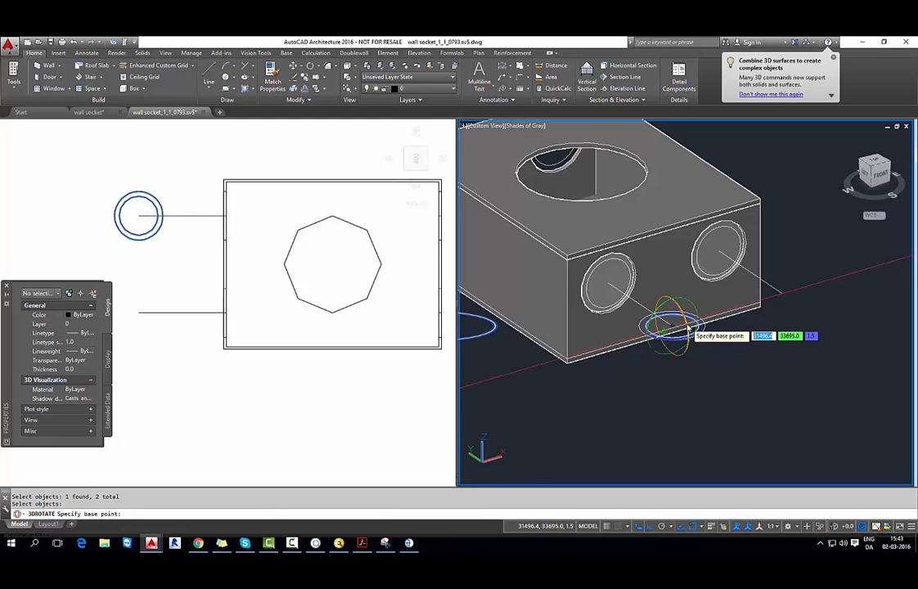
left_click(687, 328)
type("90")
key("Return")
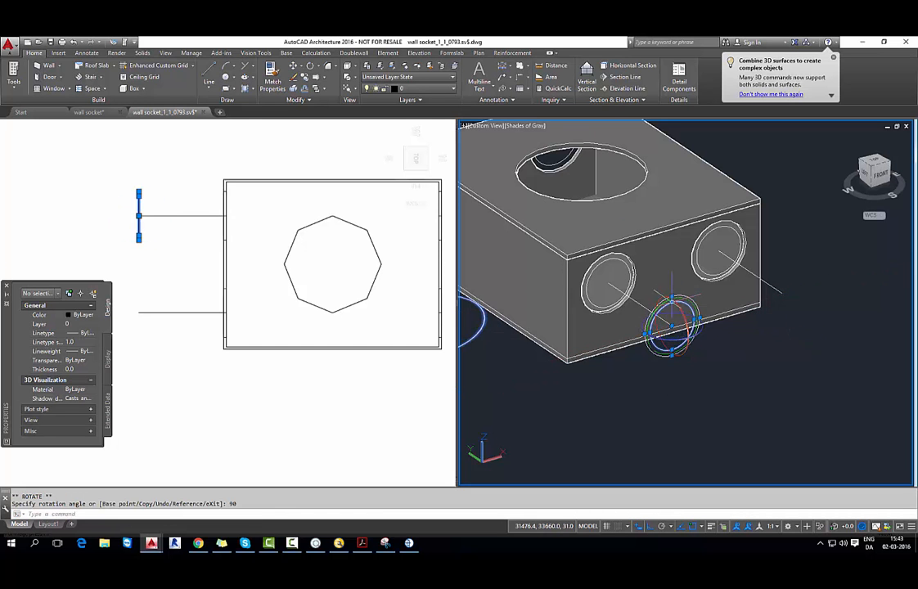
key("Escape")
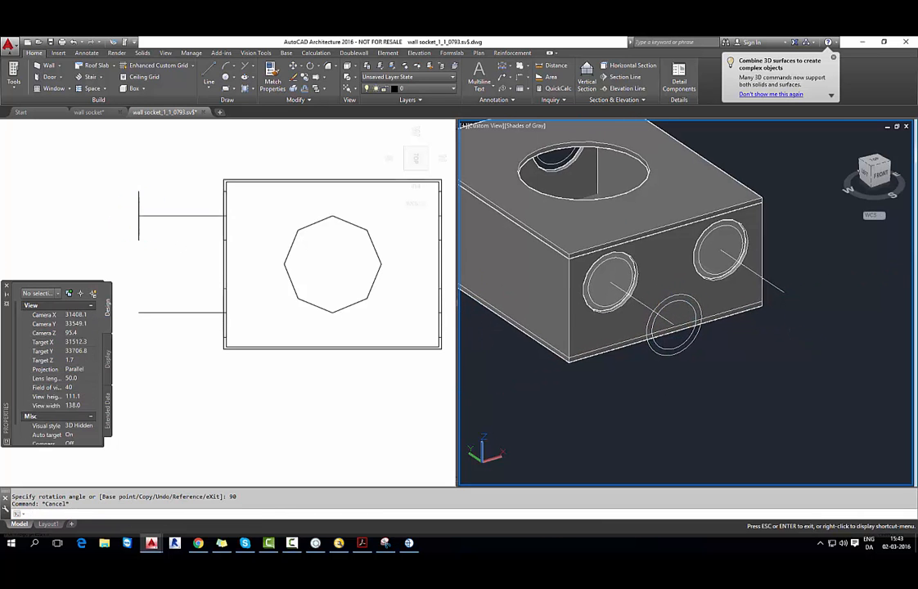
- Mirror the two upright circles in top view about the box's centreline through the front edge midpoint, keeping the originals
left_click(151, 242)
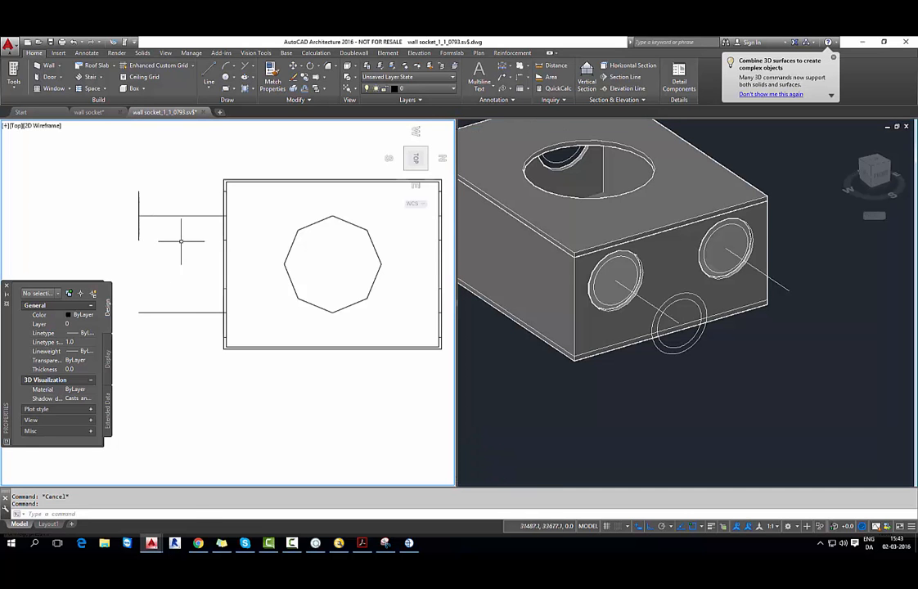
left_click(139, 226)
left_click(131, 232)
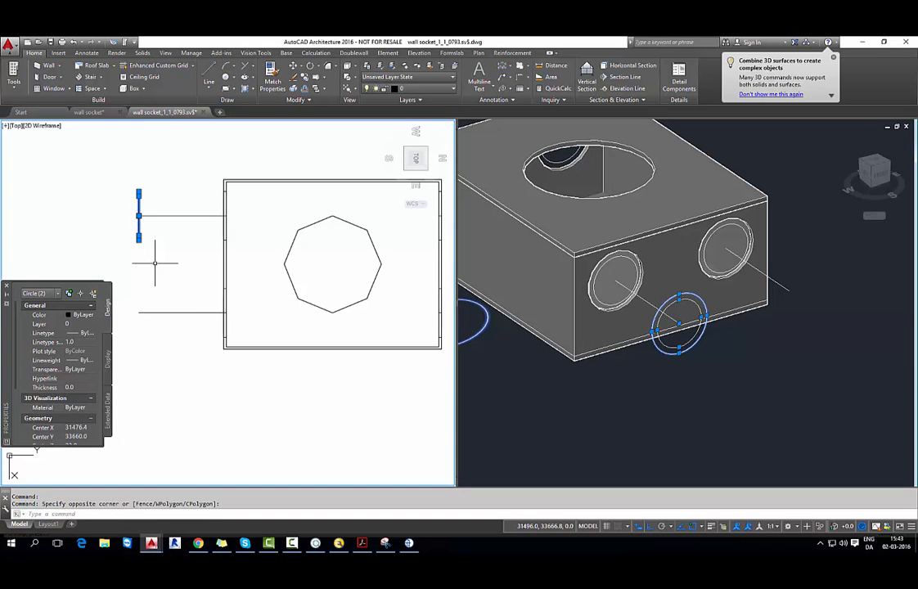
type("MIRROR")
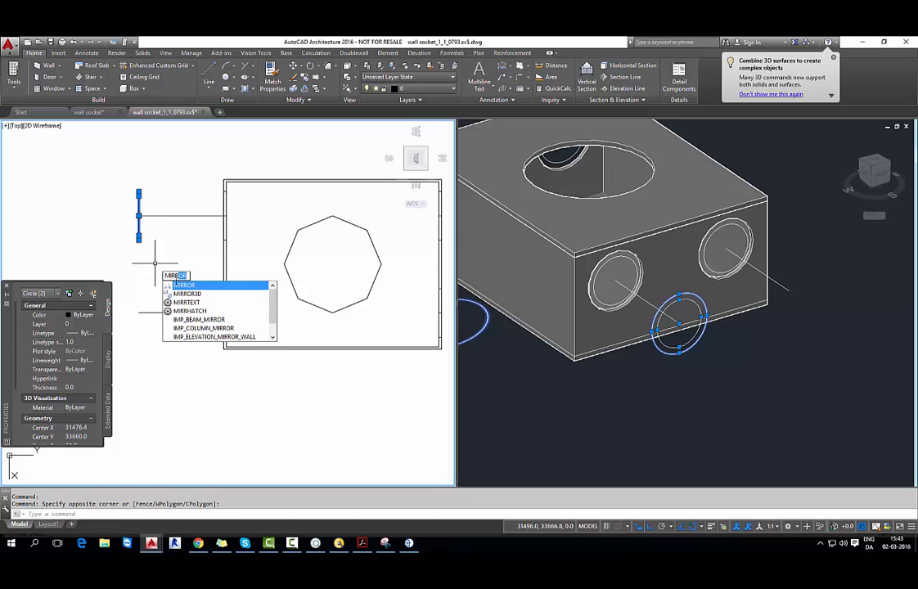
key("Return")
left_click(222, 264)
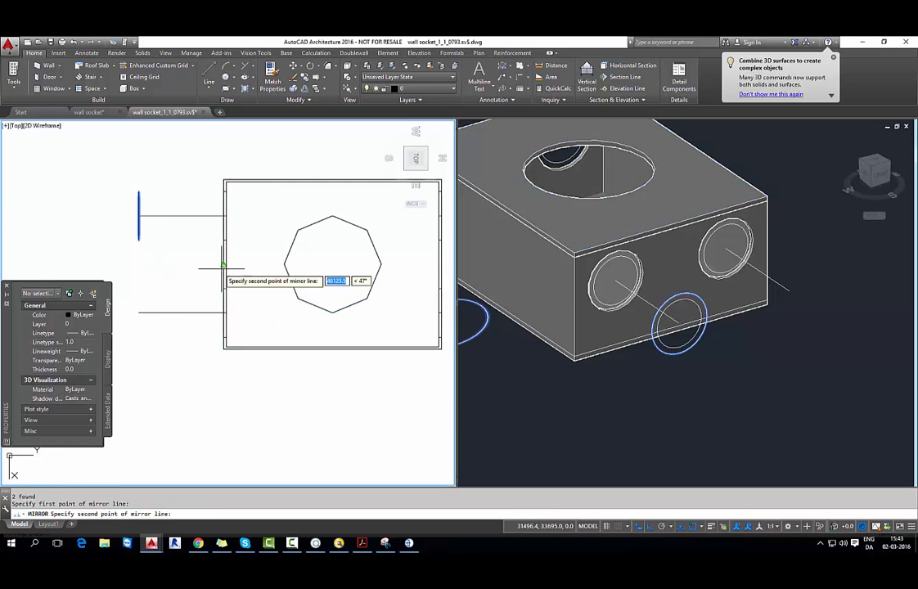
left_click(128, 266)
left_click(150, 294)
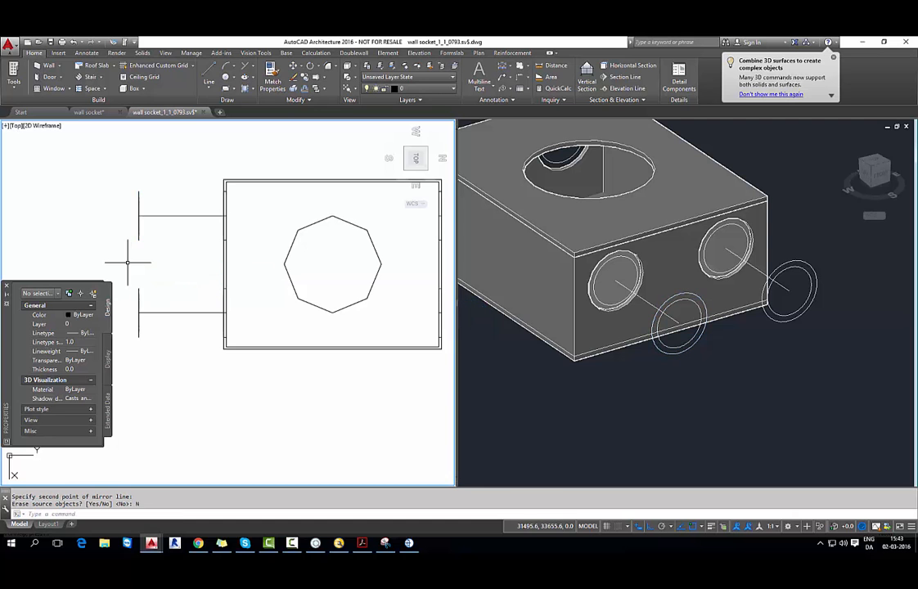
scroll(154, 280, "down", 2)
left_click(180, 331)
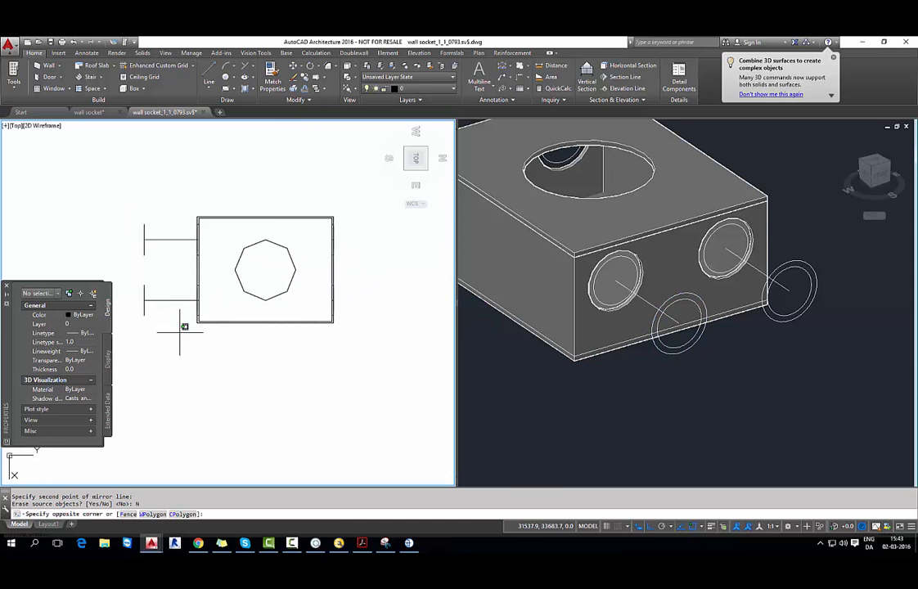
left_click(129, 212)
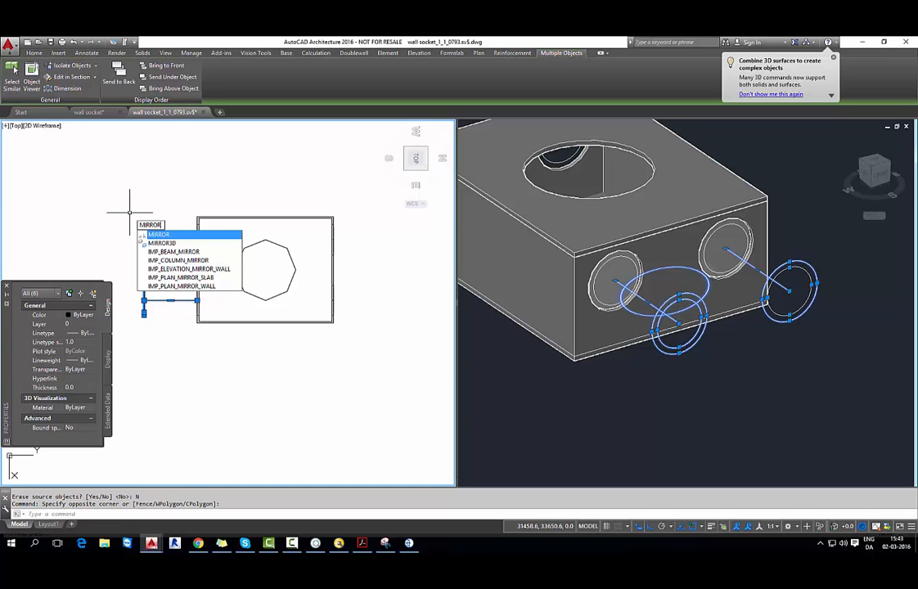
key("Escape")
- Sweep the left-hand pair of upright circles along their polyline as solids reaching the front hole
middle_click_drag(172, 268, 178, 260)
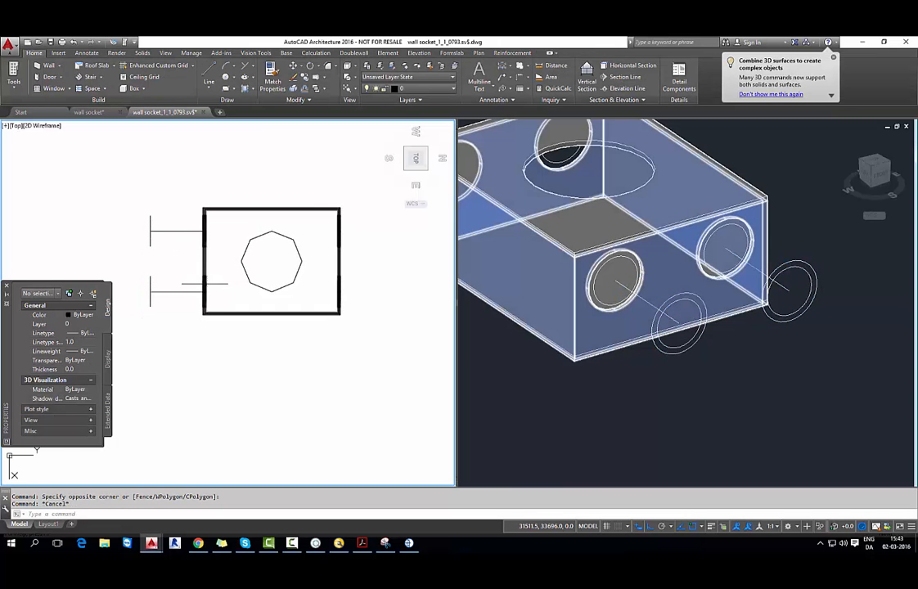
mouse_move(208, 314)
middle_mouse_down("shift")
mouse_move(237, 298)
mouse_move(199, 309)
mouse_move(209, 321)
middle_mouse_up("shift")
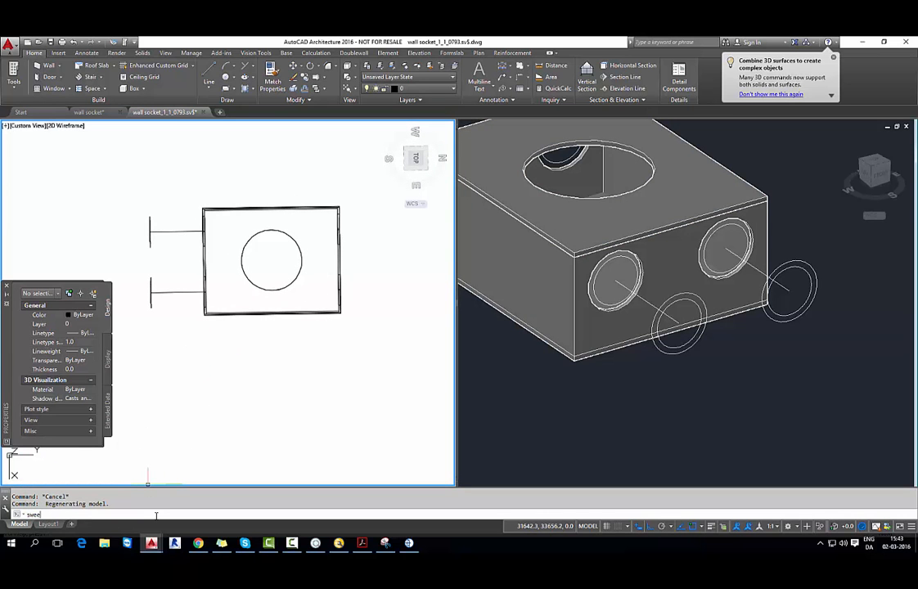
type("p")
key("Return")
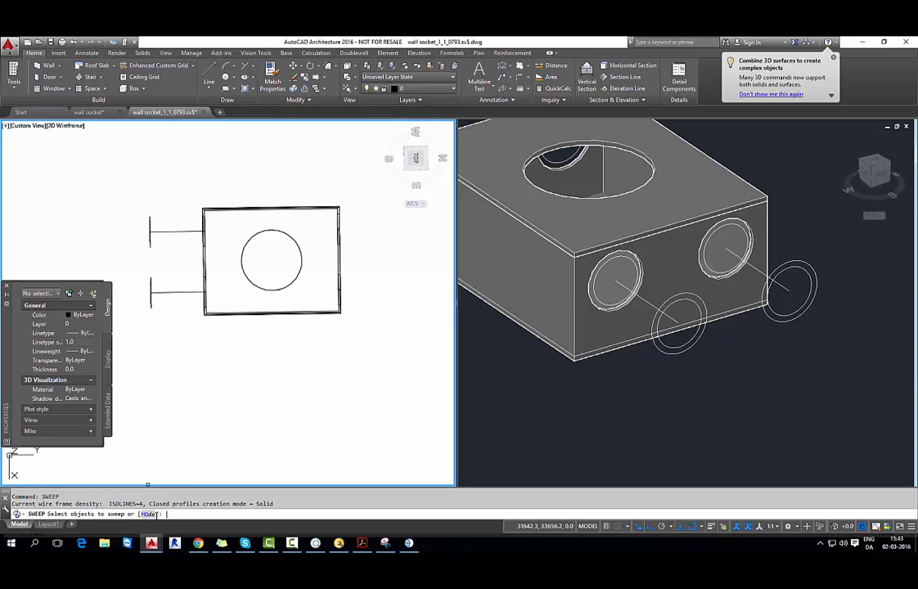
left_click(154, 238)
left_click(109, 190)
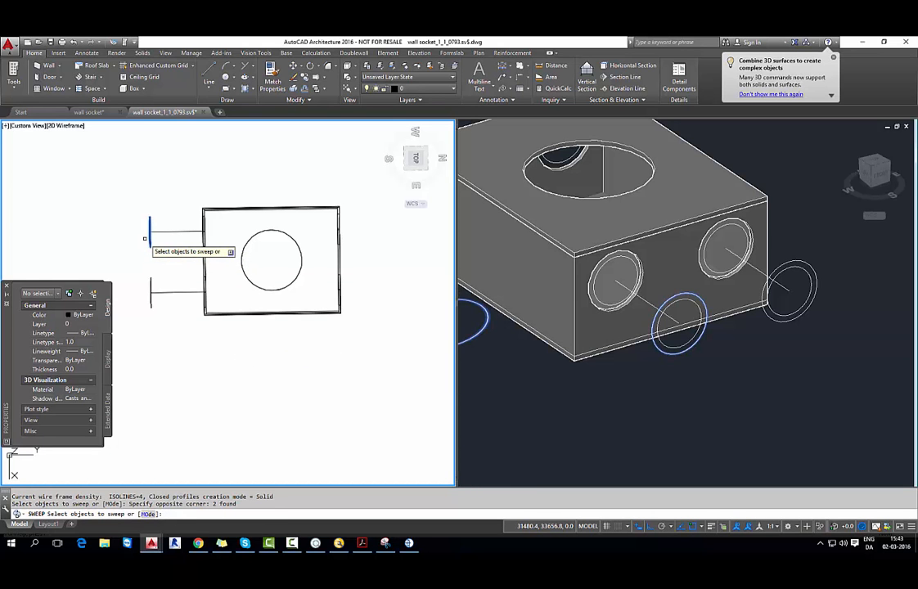
key("Return")
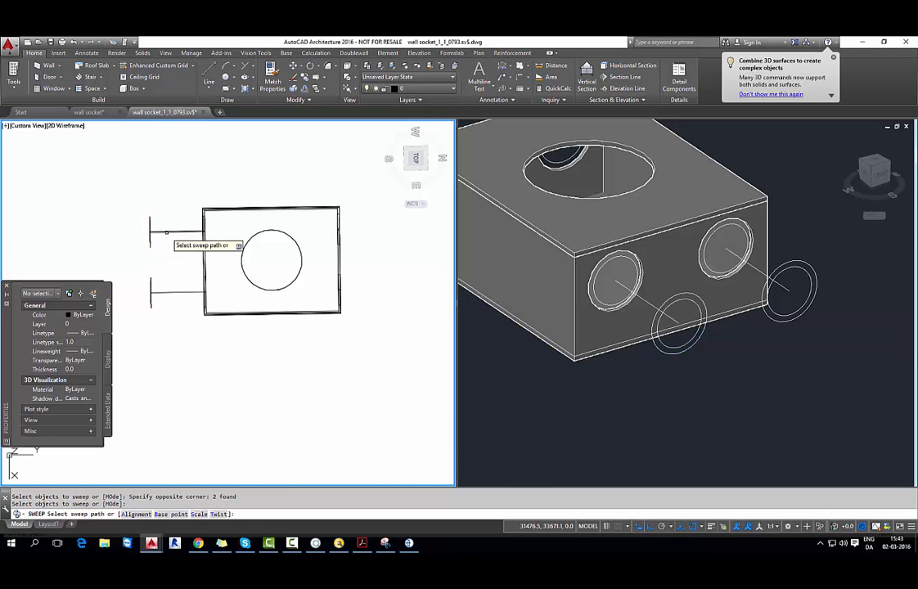
left_click(167, 233)
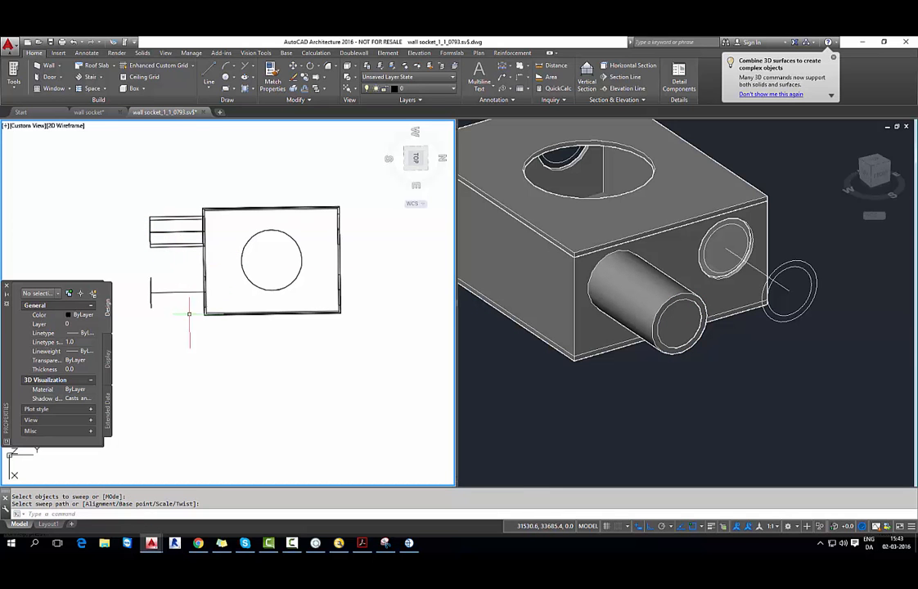
key("Escape")
- Subtract the inner swept cylinder from the outer one to hollow out the left-hand front pipe
left_click(683, 339)
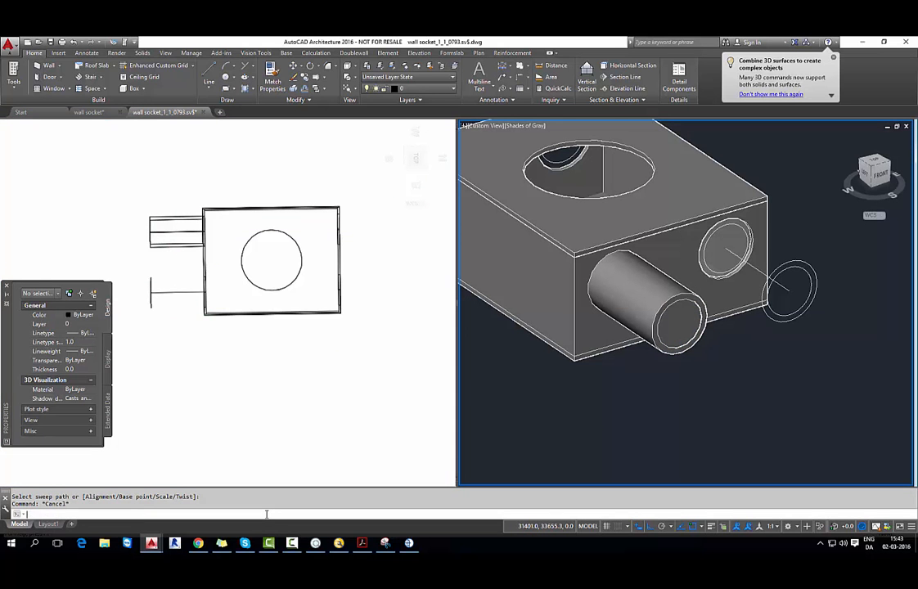
type("subs")
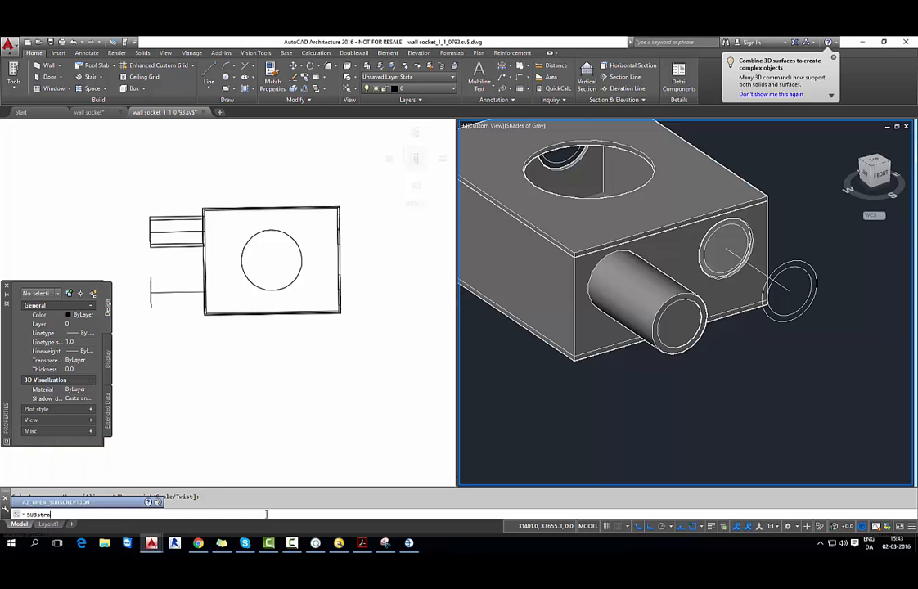
type("tra")
left_click(68, 475)
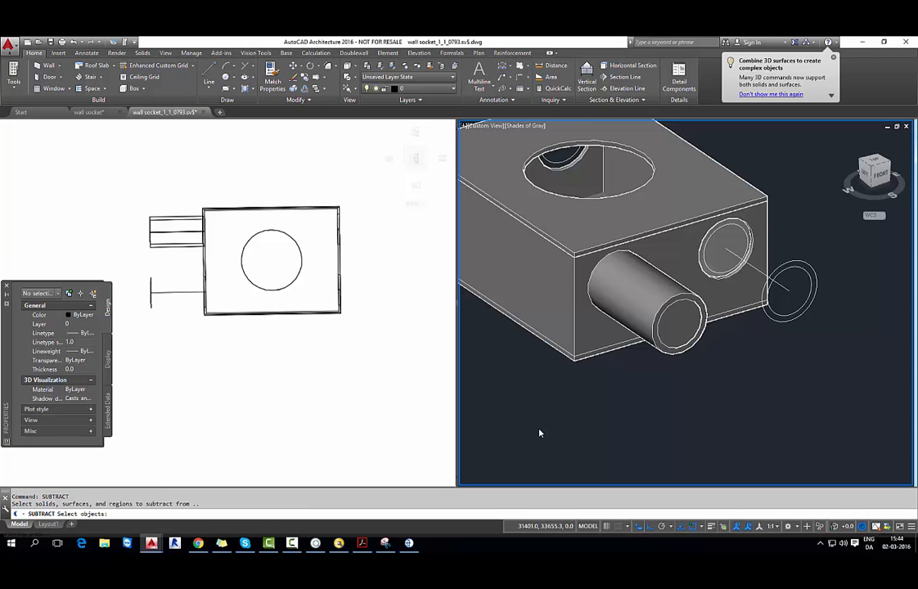
left_click(658, 289)
key("Return")
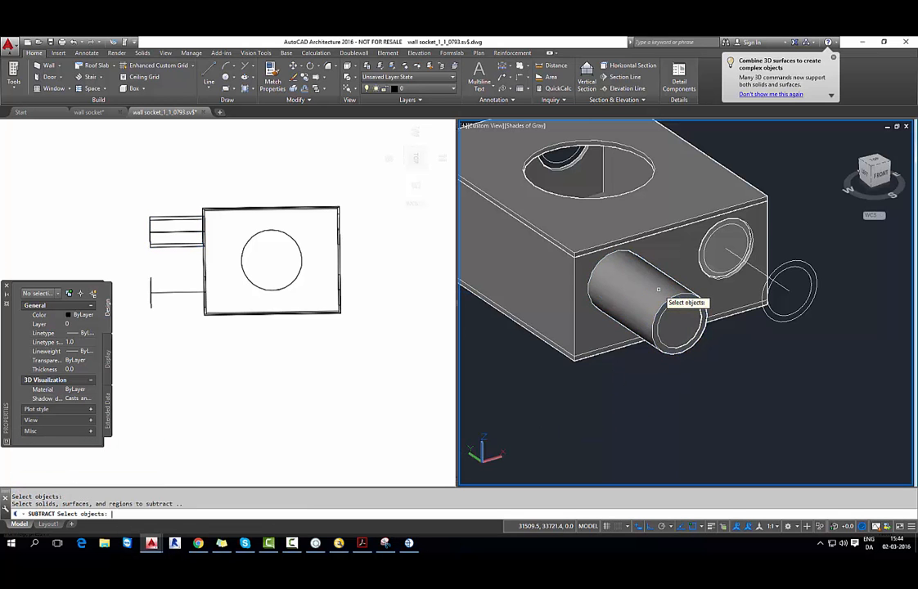
left_click(670, 305)
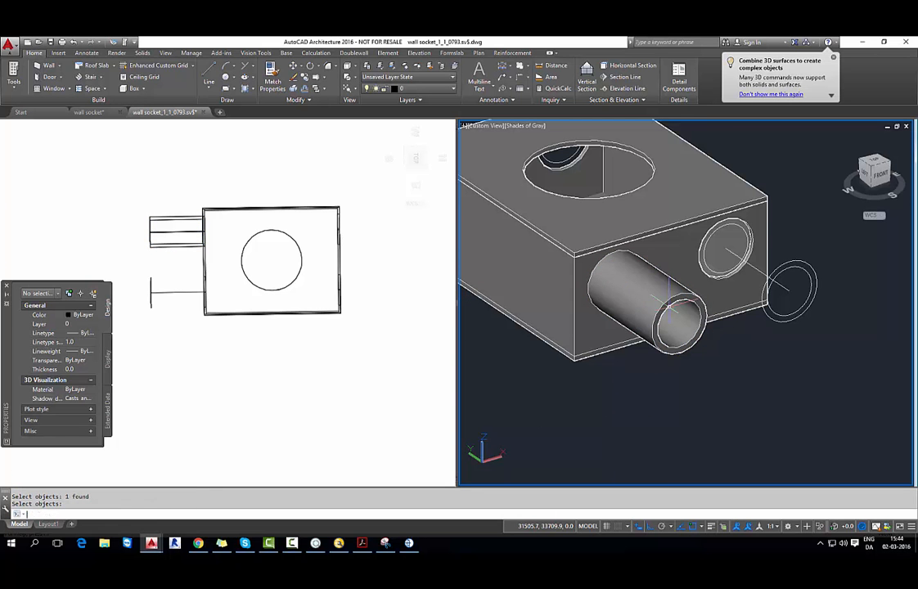
key("Return")
- Erase the two unswept upright circles and their path polyline in front of the right-hand front hole
middle_click_drag(741, 369, 709, 375, "shift")
left_click(182, 305)
left_click(141, 282)
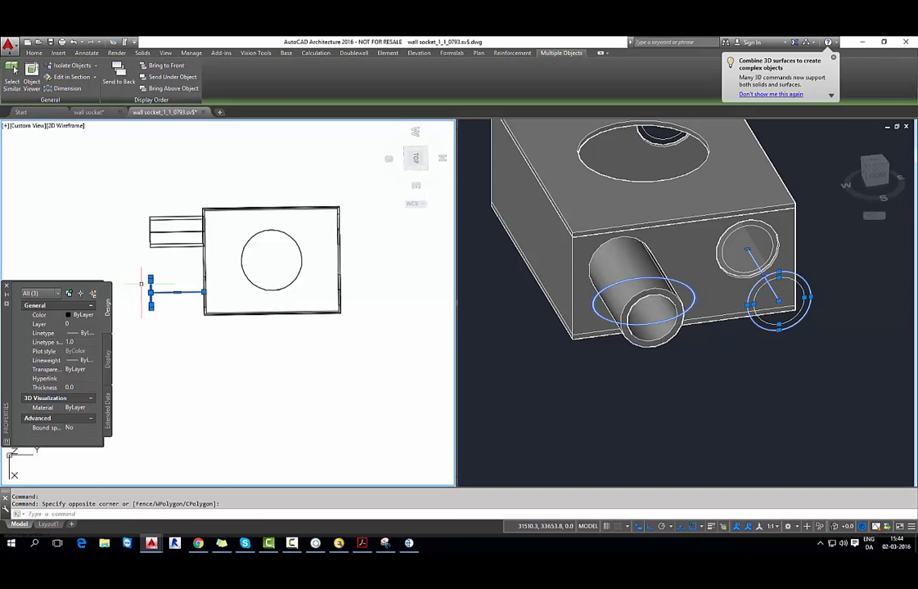
key("Delete")
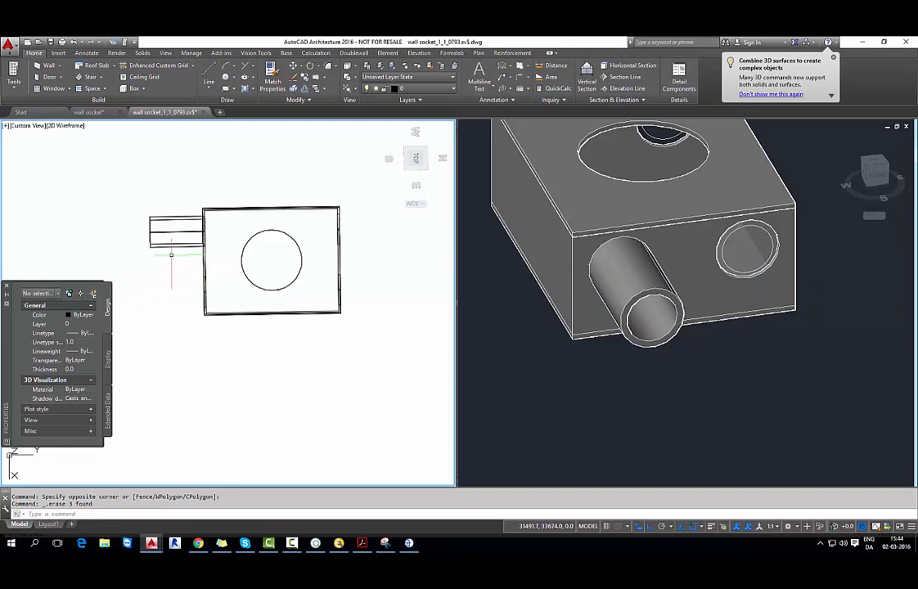
- Mirror the hollow pipe in top view about the box's lengthwise centreline onto the other front hole, keeping the original
left_click(176, 237)
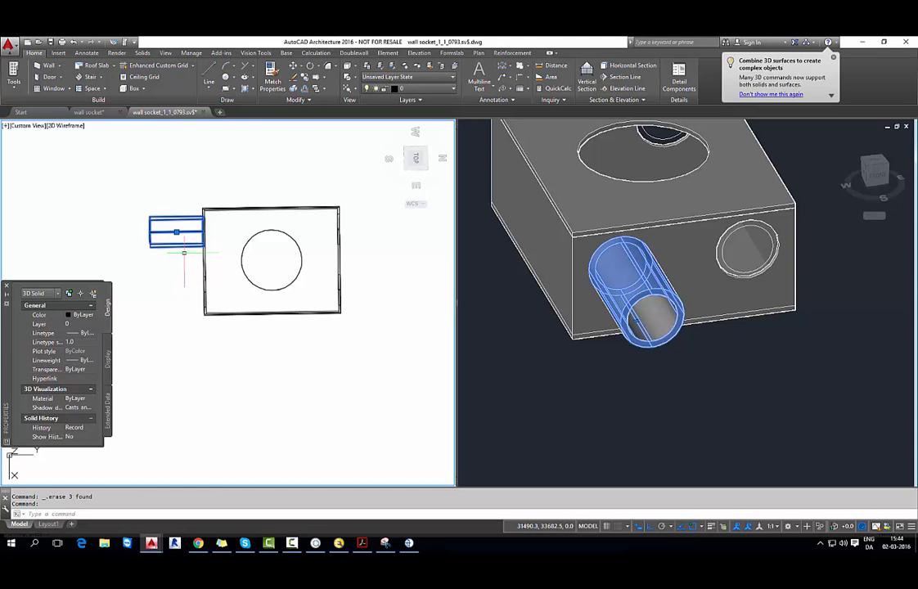
type("r")
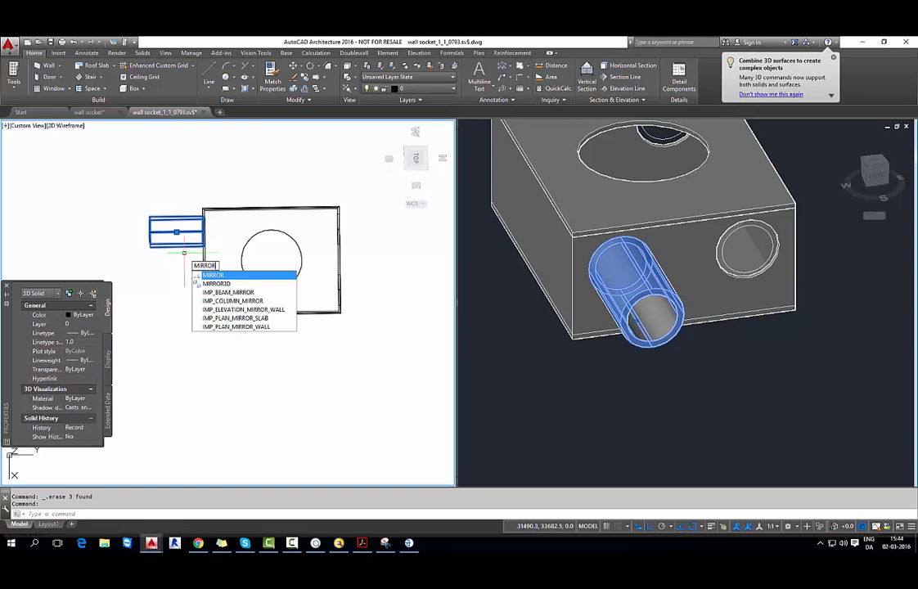
key("Return")
left_click(204, 262)
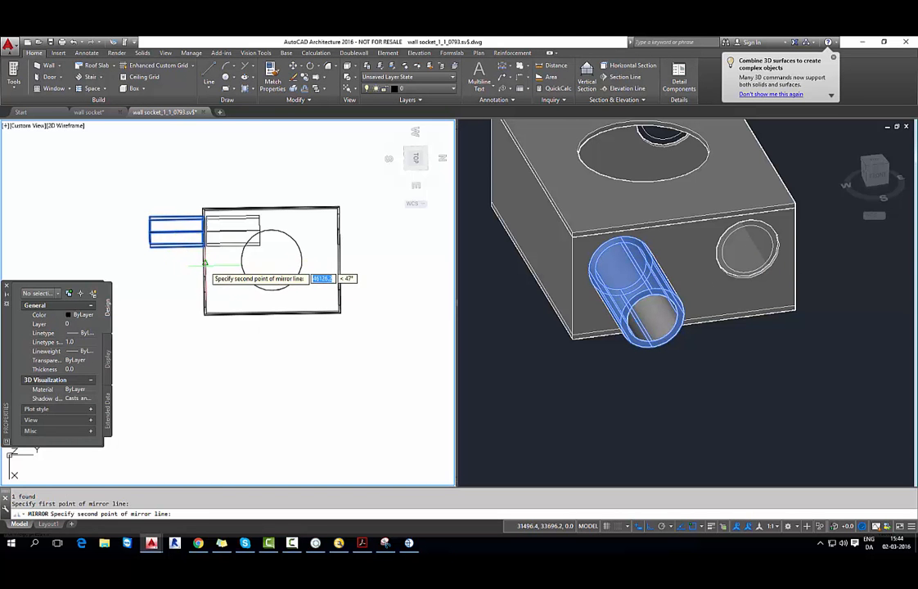
left_click(340, 263)
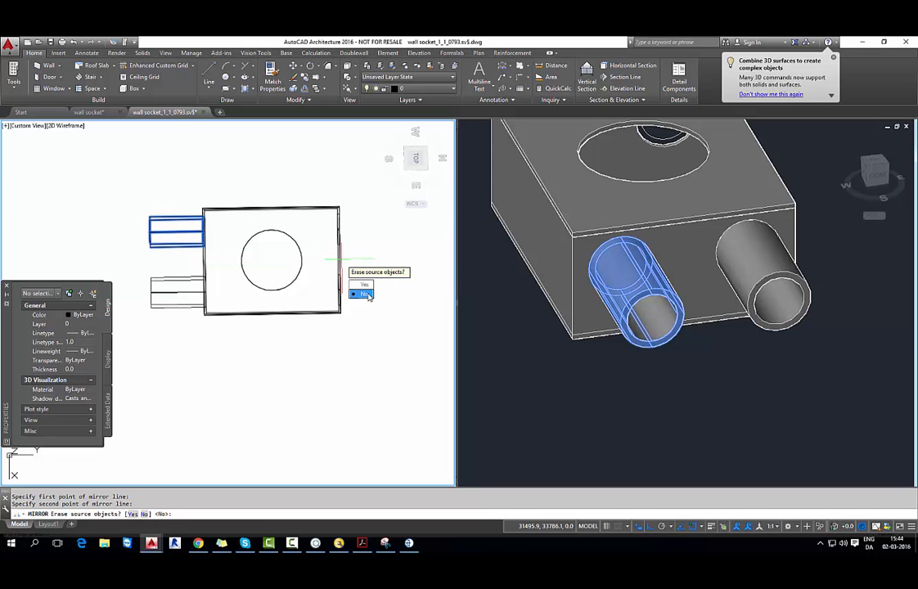
left_click(362, 294)
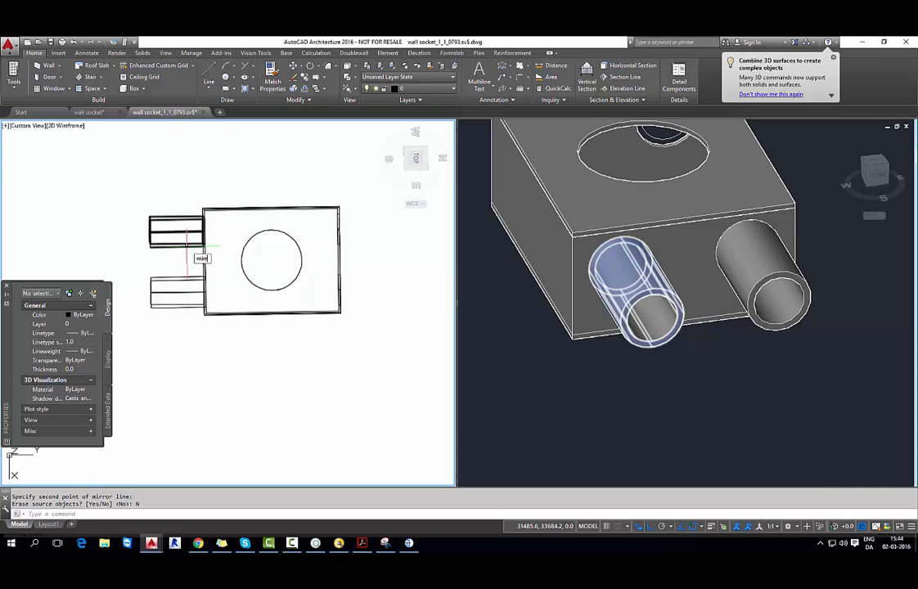
- Mirror both front pipes in top view about the line through the midpoints of the box's long sides, keeping the originals
key("Return")
left_click(164, 193)
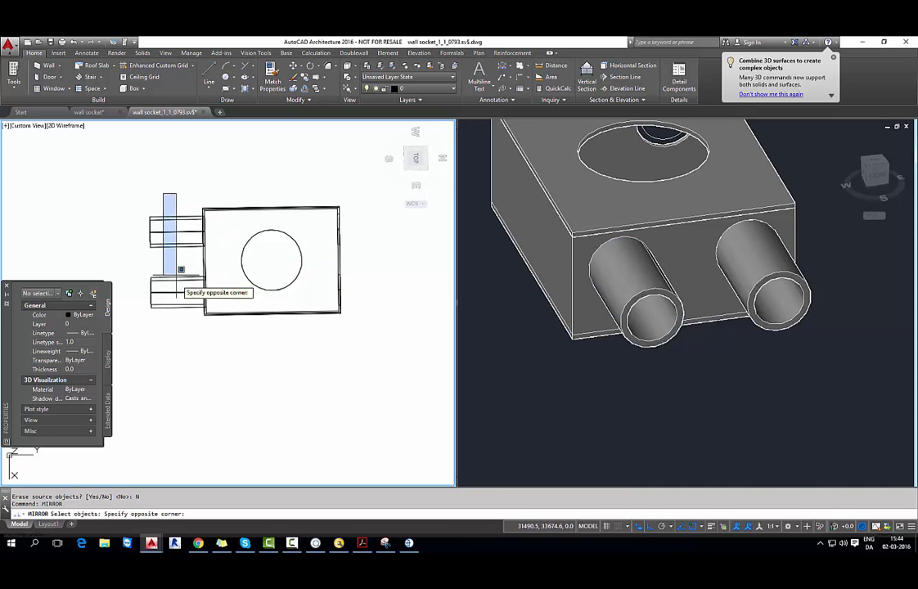
left_click(140, 314)
key("Return")
left_click(272, 312)
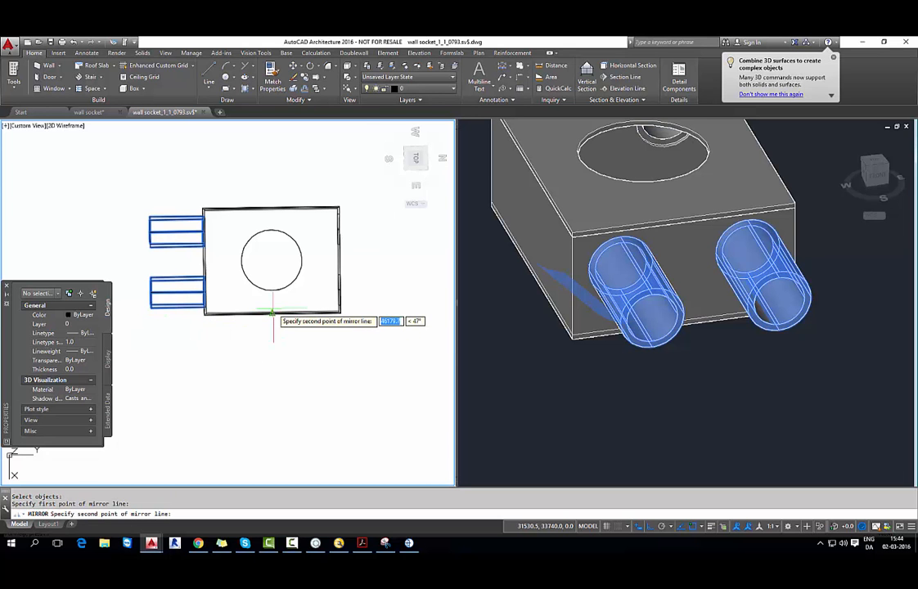
left_click(267, 211)
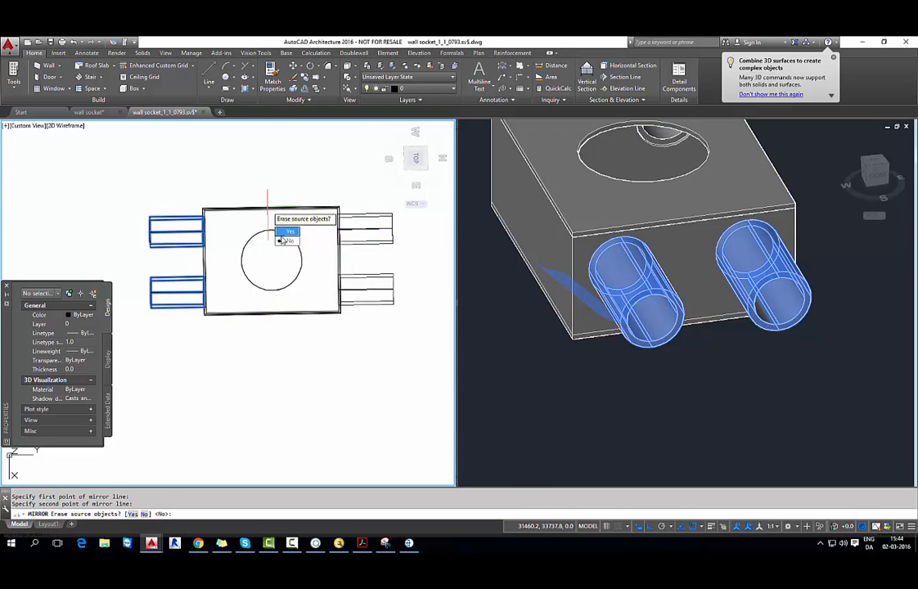
type("N")
key("Return")
- Union the box and all four pipes into one solid
left_click(587, 346)
scroll(691, 390, "down", 4)
mouse_move(703, 370)
middle_mouse_down("shift")
mouse_move(692, 315)
mouse_move(769, 366)
mouse_move(765, 401)
mouse_move(619, 362)
mouse_move(721, 352)
mouse_move(719, 377)
middle_mouse_up("shift")
left_click(262, 512)
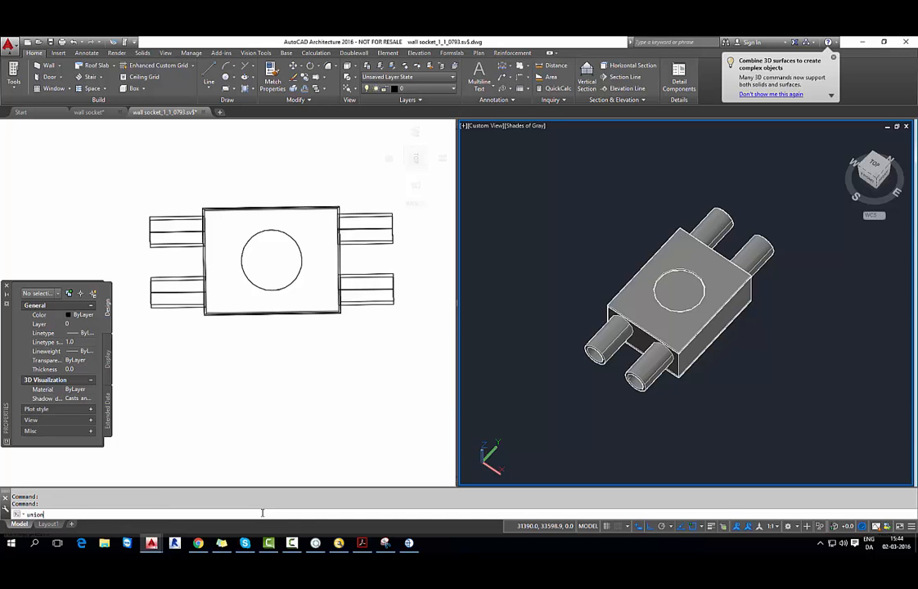
type("union")
key("Return")
left_click(342, 328)
left_click(354, 322)
left_click(139, 182)
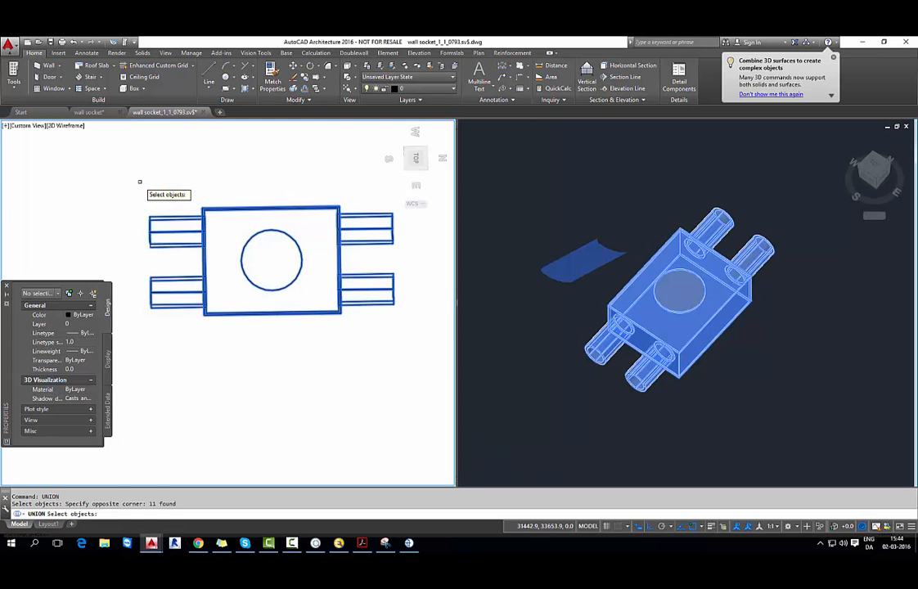
key("Return")
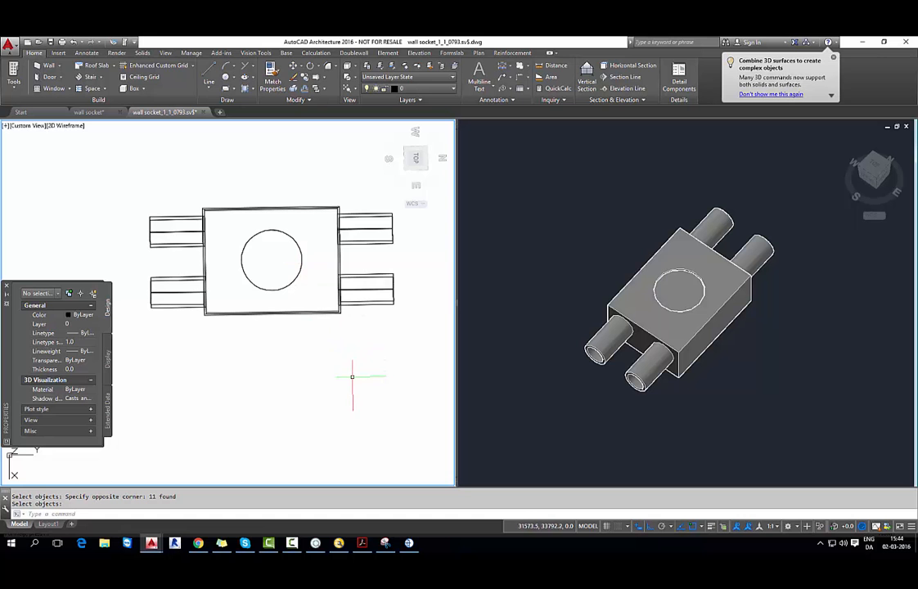
middle_click_drag(362, 361, 314, 284, "shift")
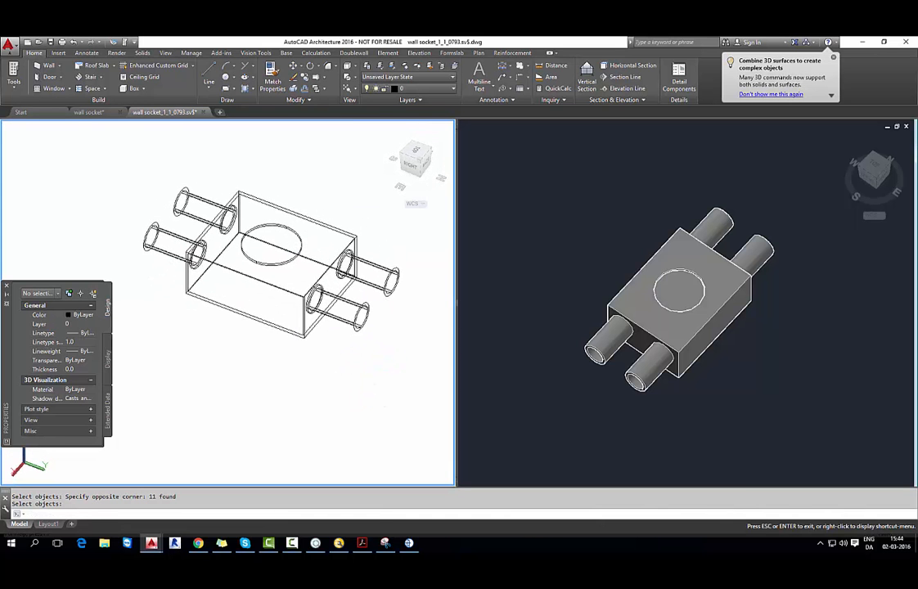
left_click(665, 360)
middle_click_drag(761, 401, 746, 369, "shift")
left_click(706, 348)
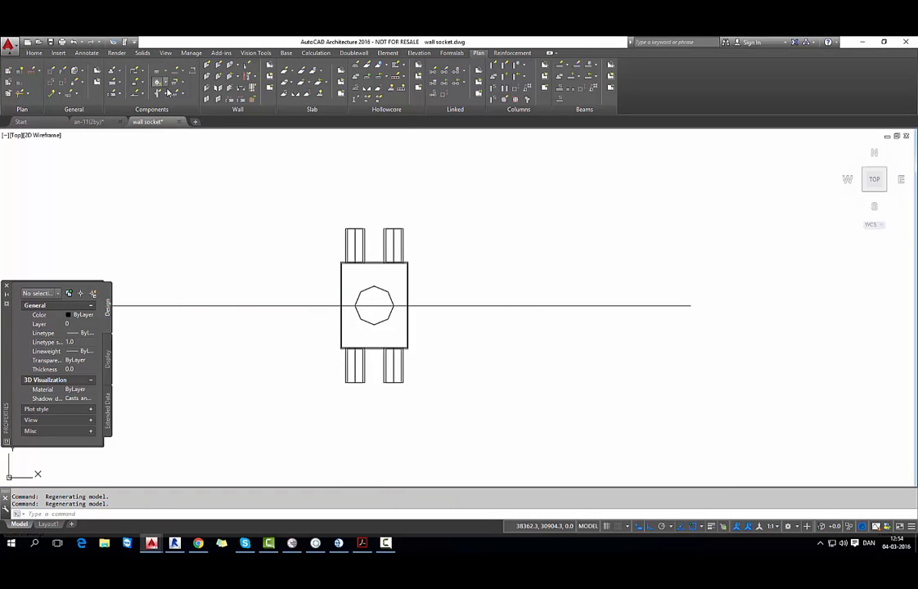
- Create a new electric box item named ELECTRICAL BOX 1 with the description Connection box
left_click(164, 82)
left_click(174, 168)
left_click(567, 250)
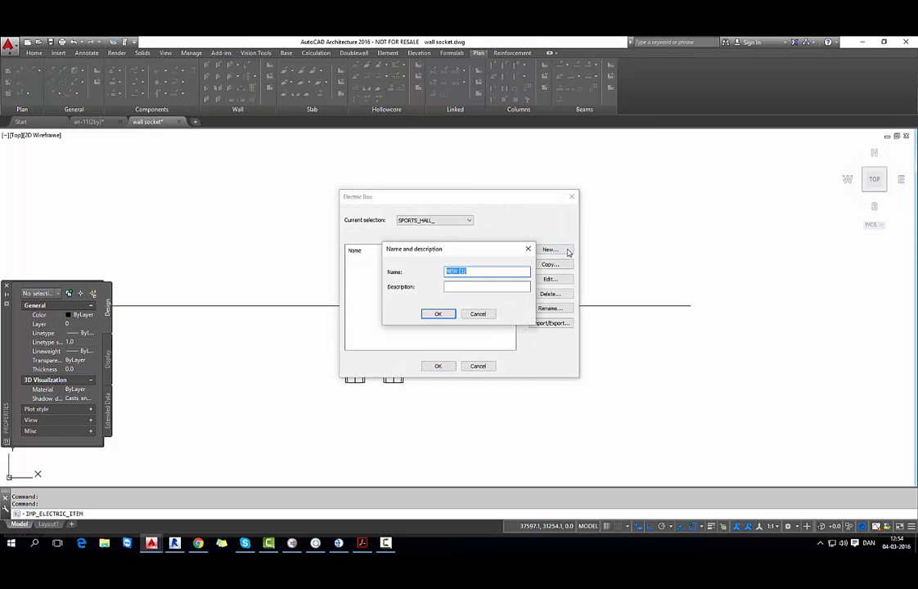
type("ELECTRICAL BOX 1")
left_click(523, 287)
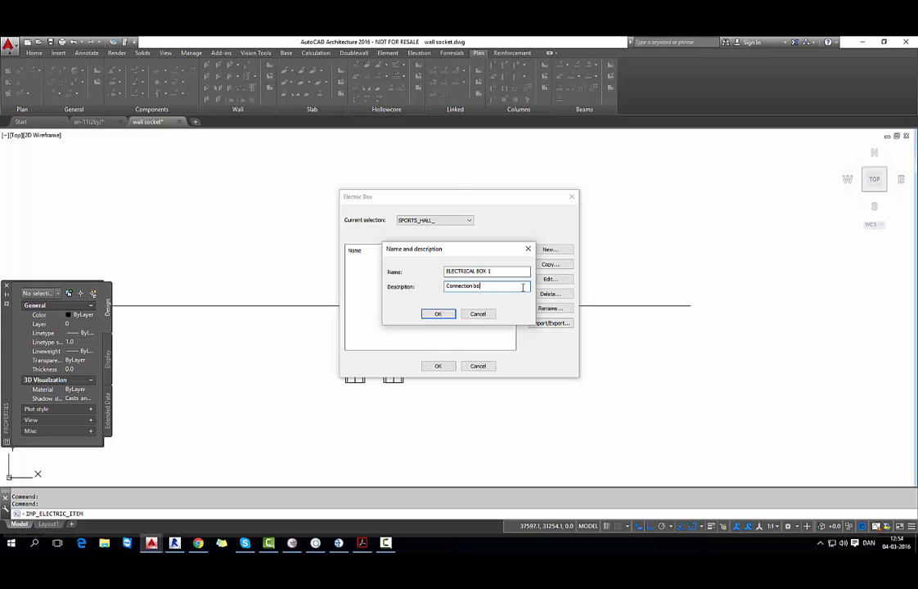
left_click(438, 315)
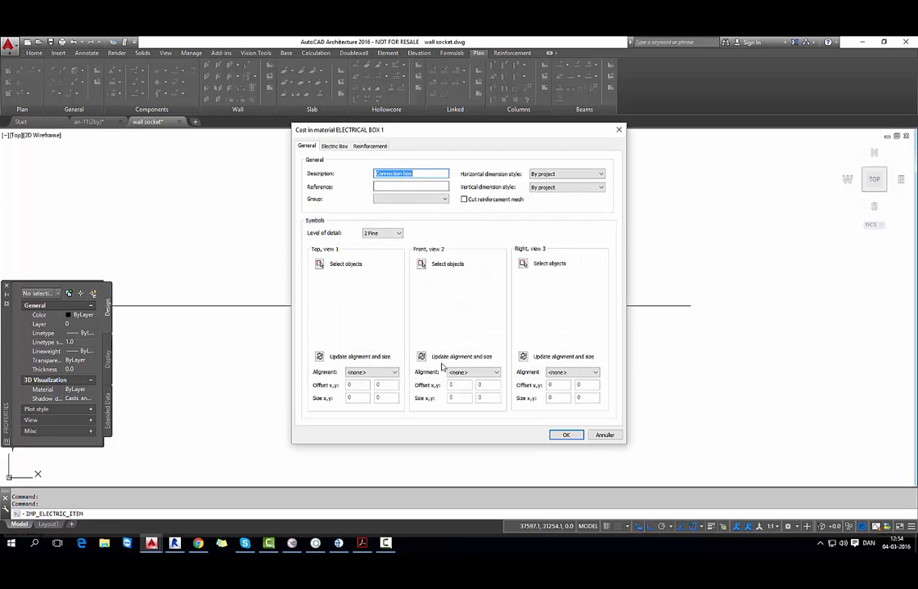
- Set the level of detail to 4 3D and assign the wall socket solid as the symbol, based at its round opening's centre, with 2D views at level 2
left_click(372, 235)
left_click(375, 259)
left_click(320, 264)
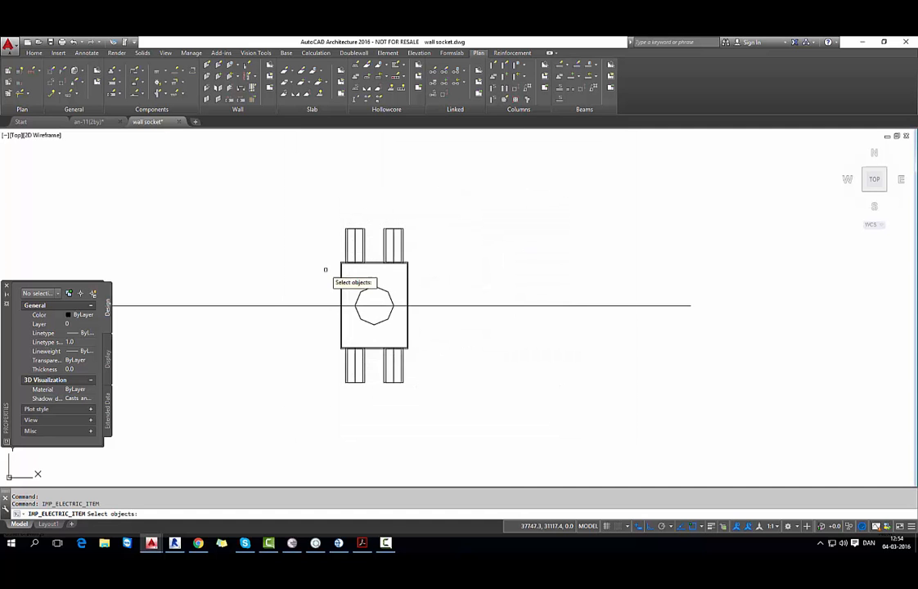
left_click(409, 321)
key("Return")
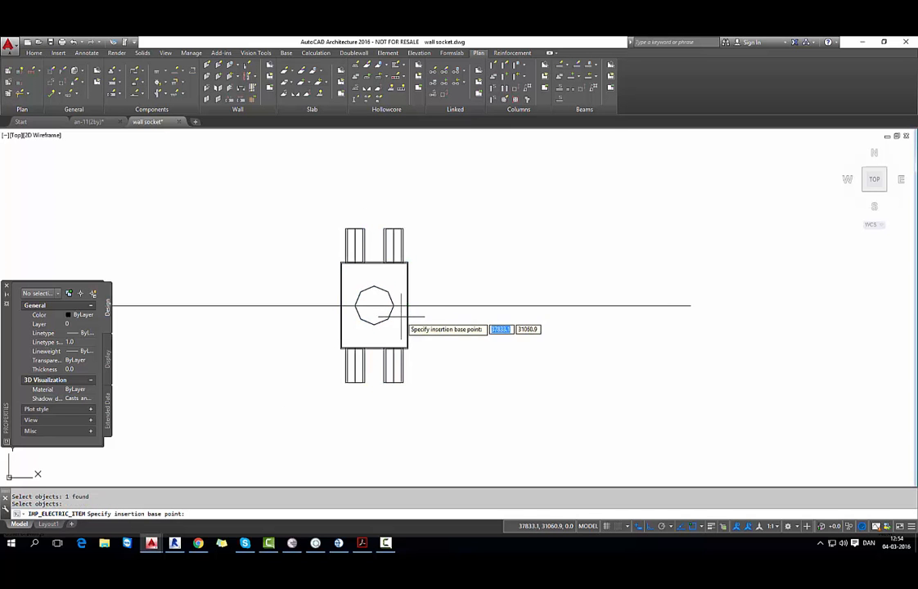
left_click(375, 308)
left_click(391, 331)
left_click(390, 332)
left_click(391, 342)
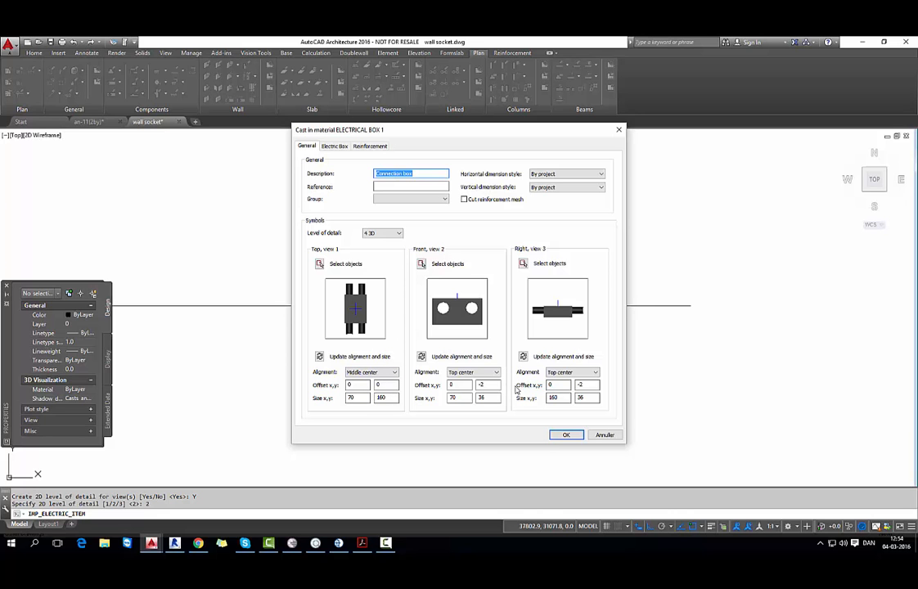
- Assign the electrical box item to the group 08 Electrical
key("Tab")
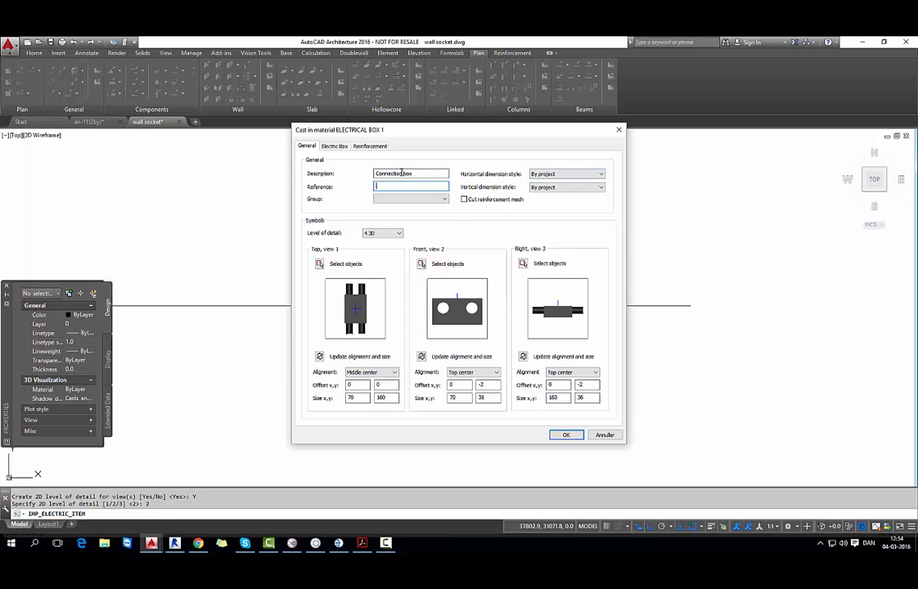
left_click(388, 199)
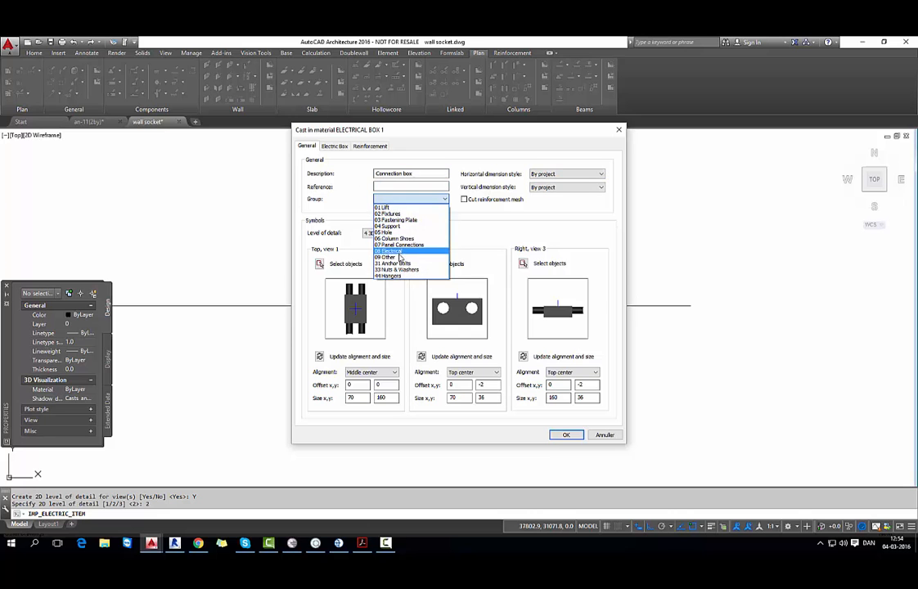
left_click(391, 250)
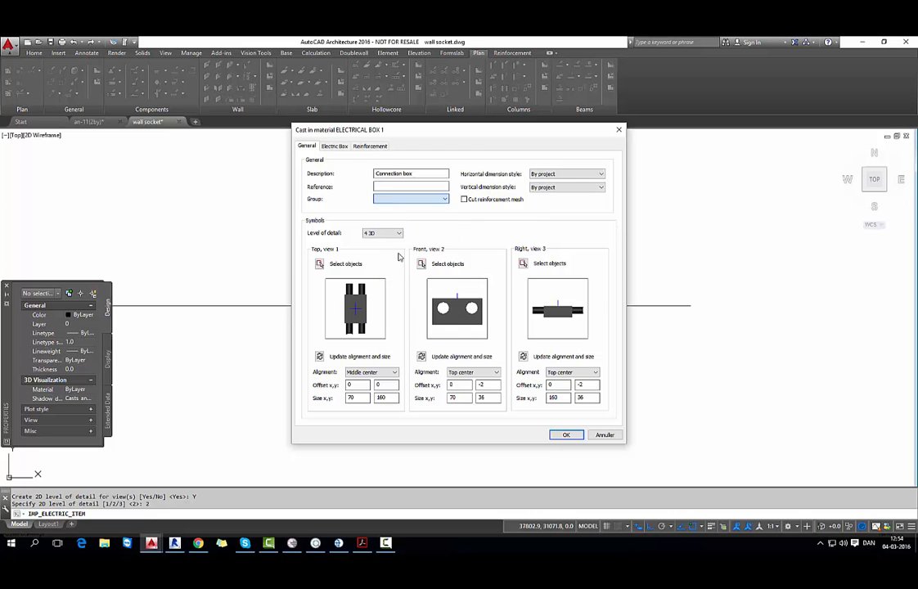
- Set the electric box's alignment to Top, width to 50 and height to 70, and save the item
left_click(335, 147)
left_click(401, 185)
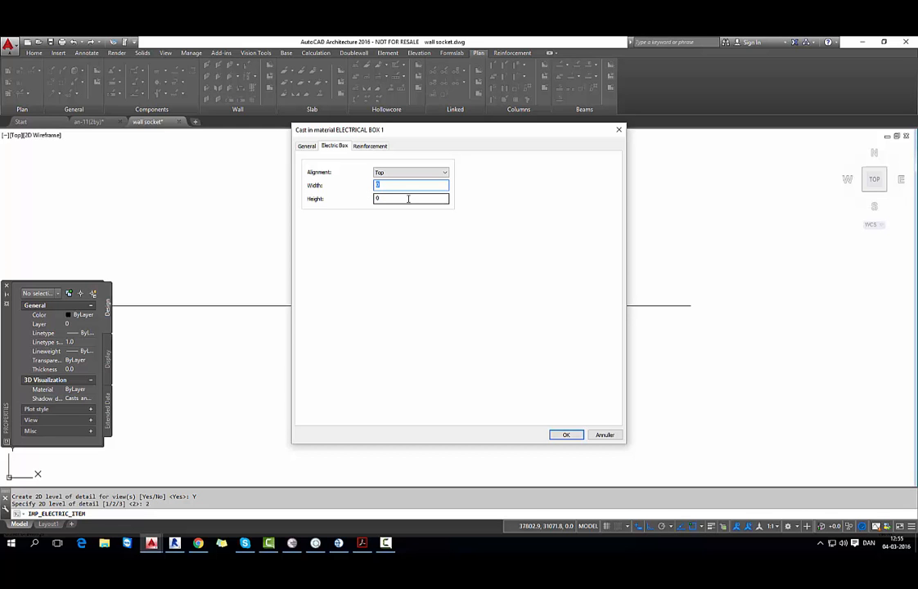
key("Tab")
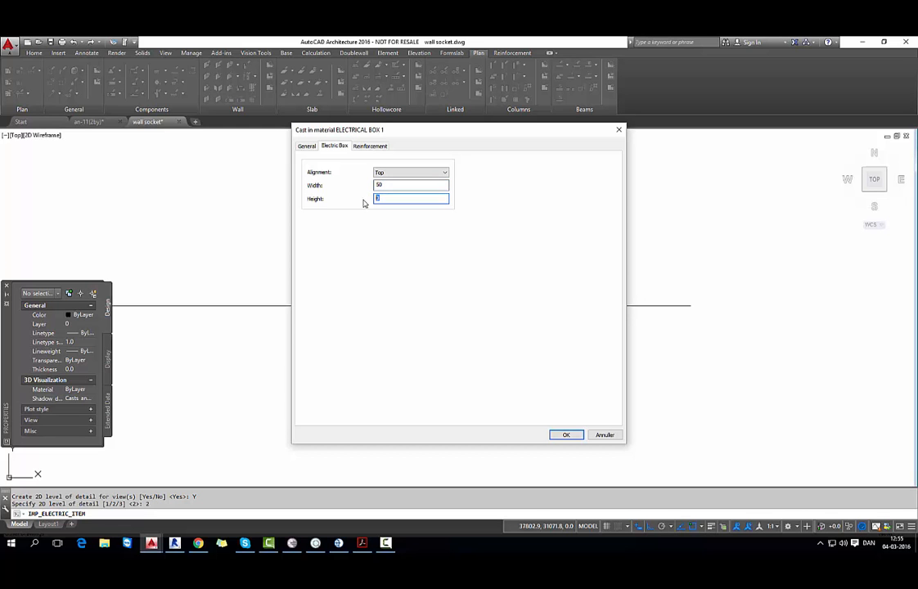
left_click(407, 173)
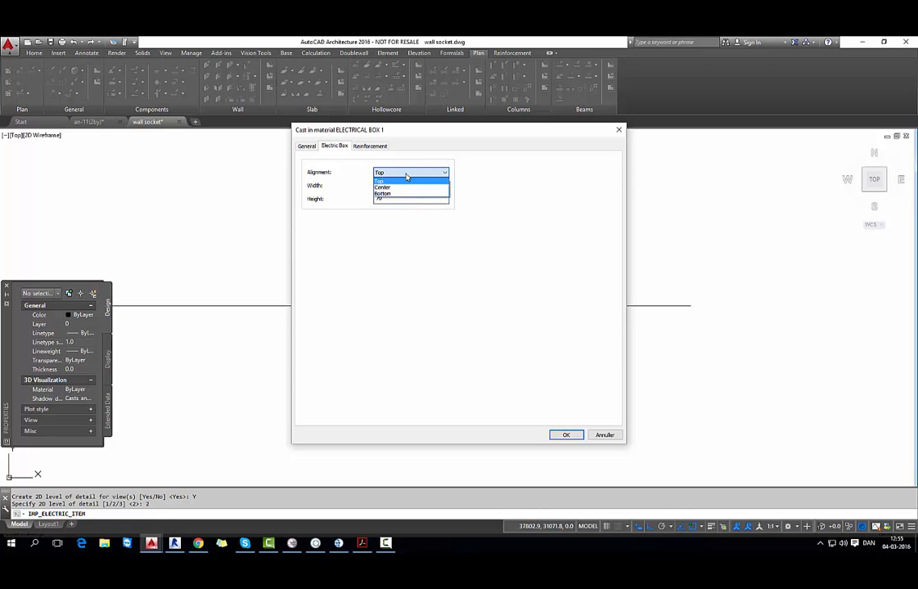
left_click(401, 182)
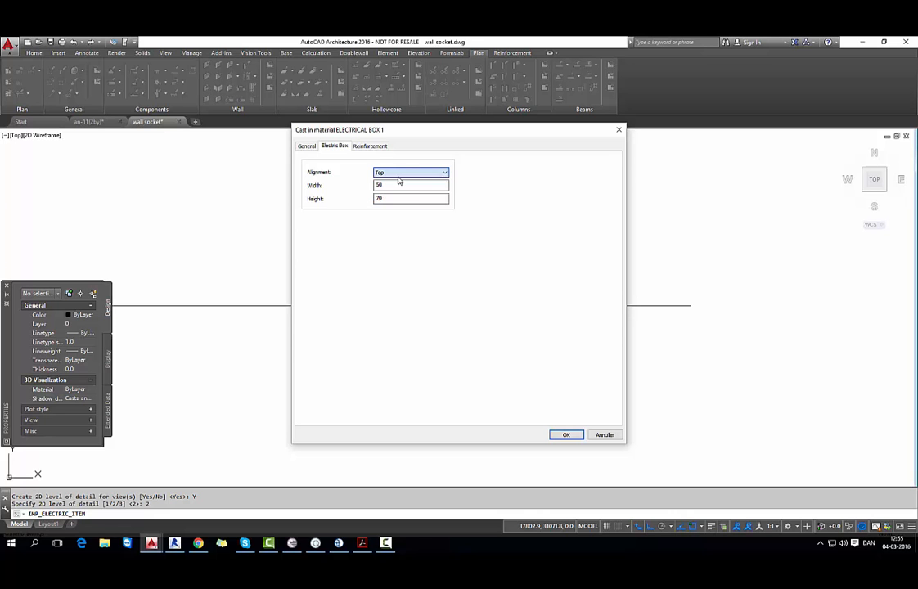
left_click(364, 147)
left_click(336, 146)
left_click(314, 146)
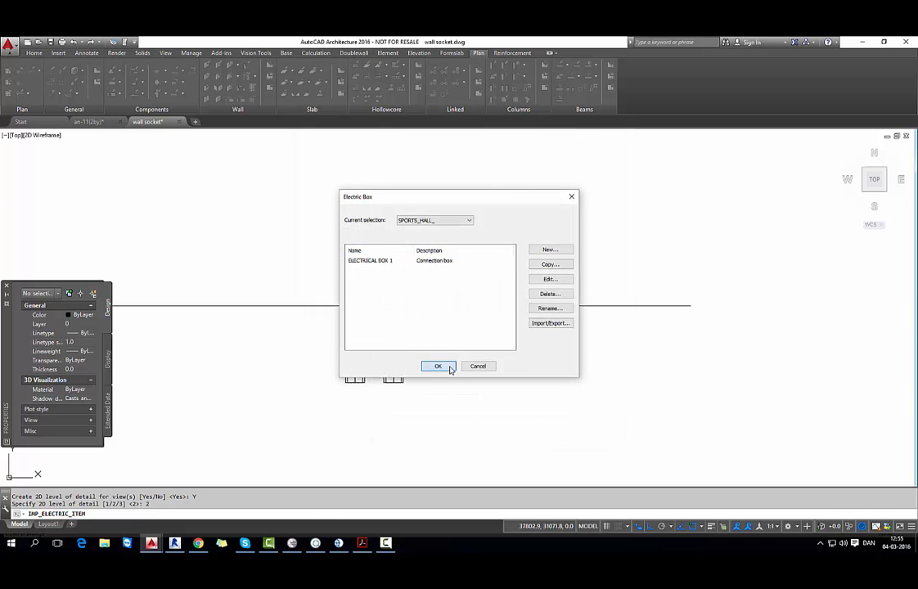
left_click(446, 367)
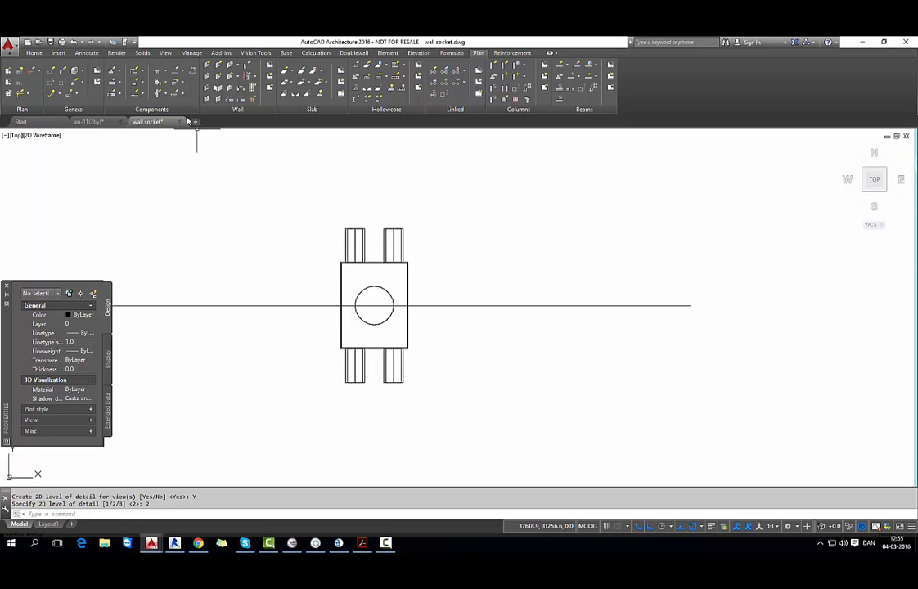
- Edit MEP key E11 so that both of its items use ELECTRICAL BOX 1, and save the key
left_click(160, 82)
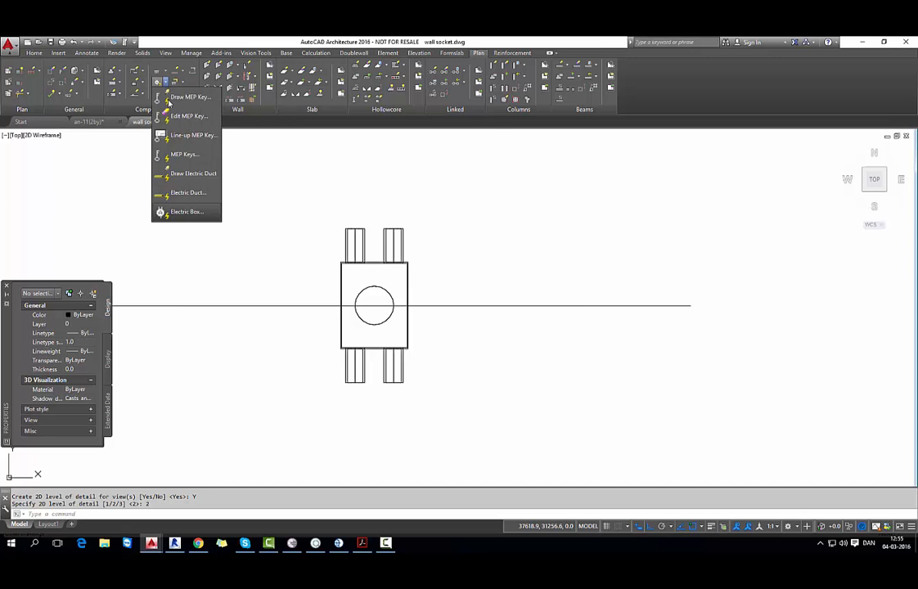
left_click(180, 160)
left_click(423, 262)
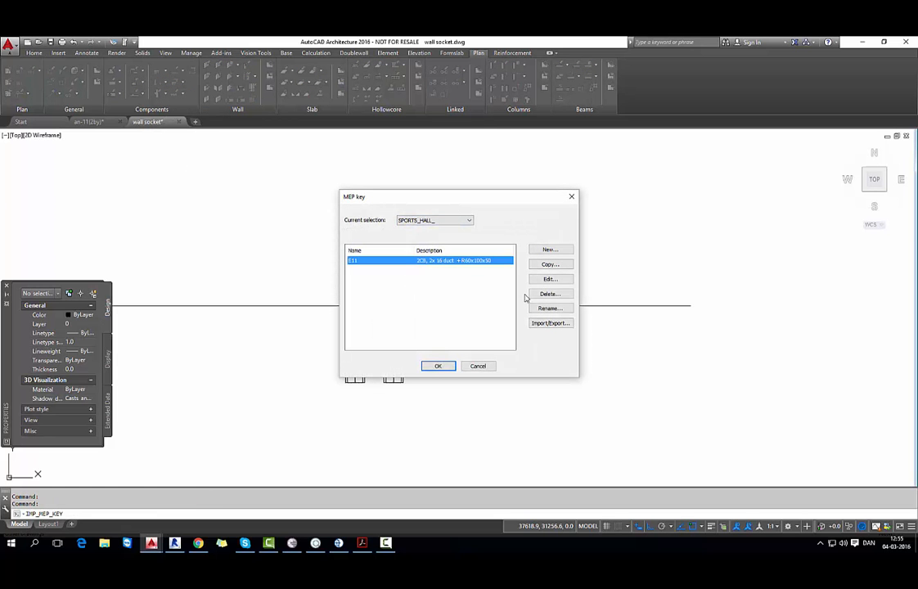
left_click(550, 279)
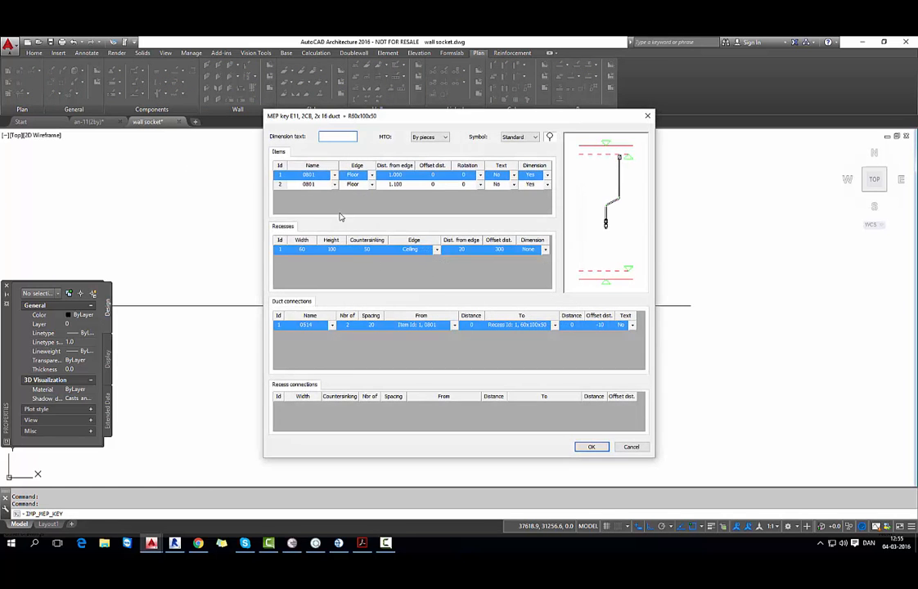
left_click(334, 181)
left_click_drag(337, 188, 339, 199)
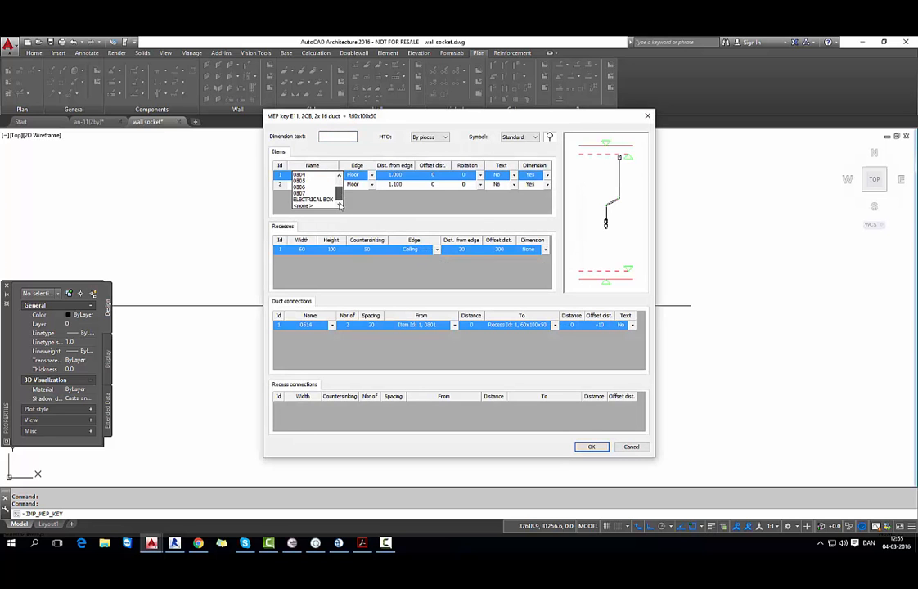
left_click(327, 199)
left_click(334, 184)
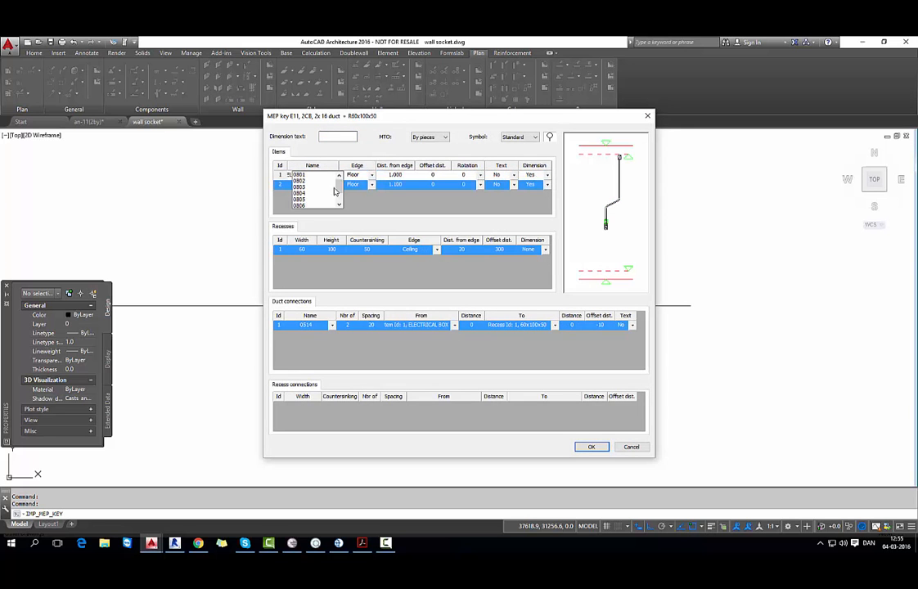
scroll(327, 201, "down", 2)
left_click(327, 200)
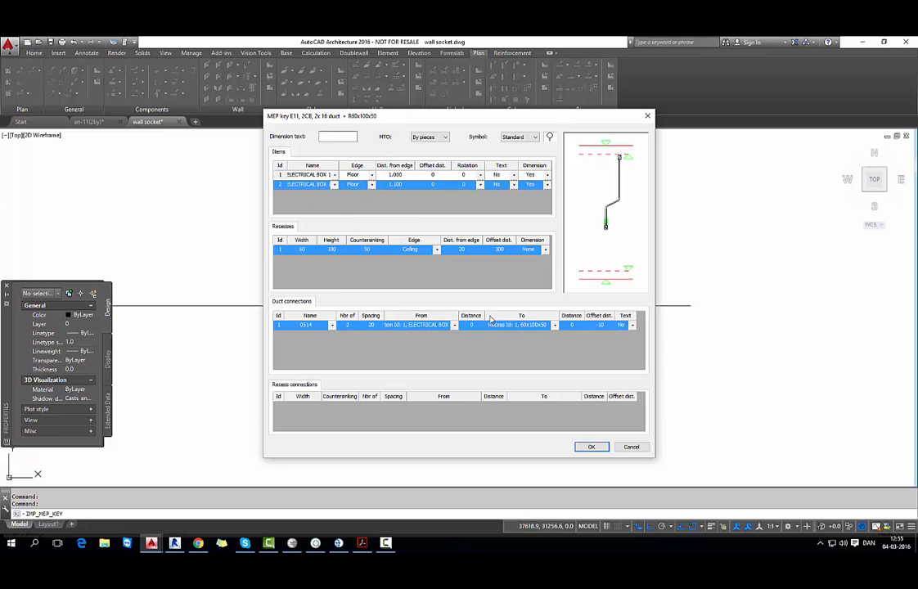
left_click(589, 447)
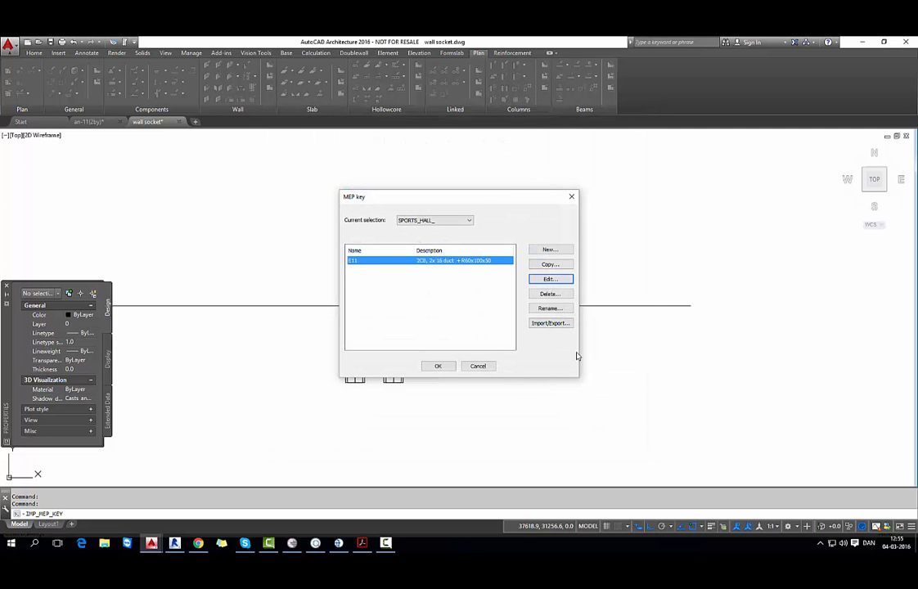
left_click(445, 369)
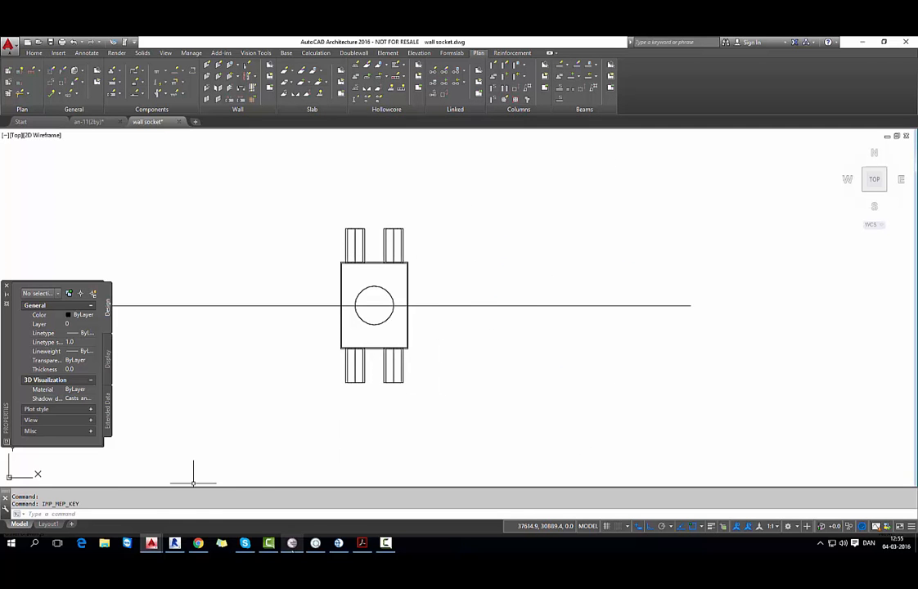
- Switch to IMPACT Project Manager and open the shop drawing SW102
left_click(338, 544)
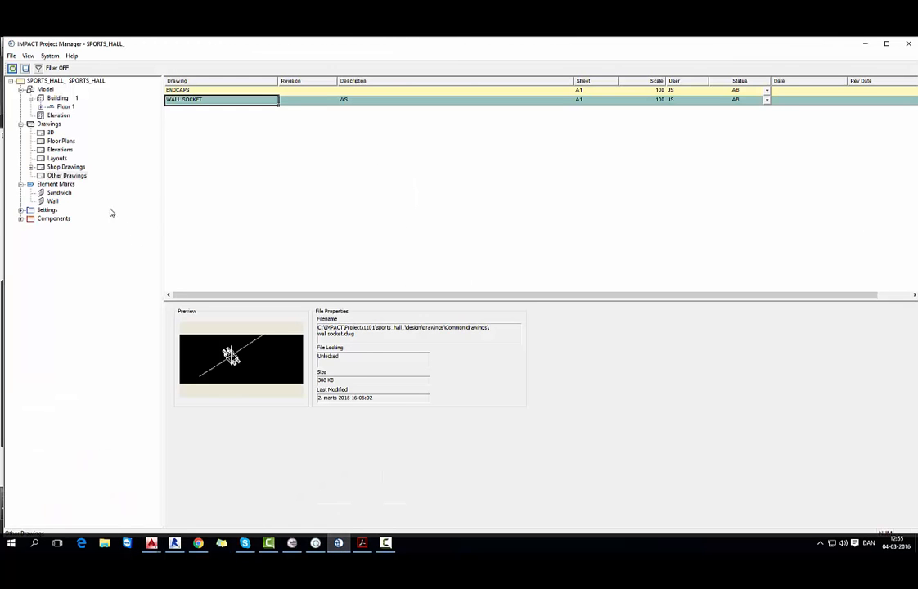
left_click(70, 167)
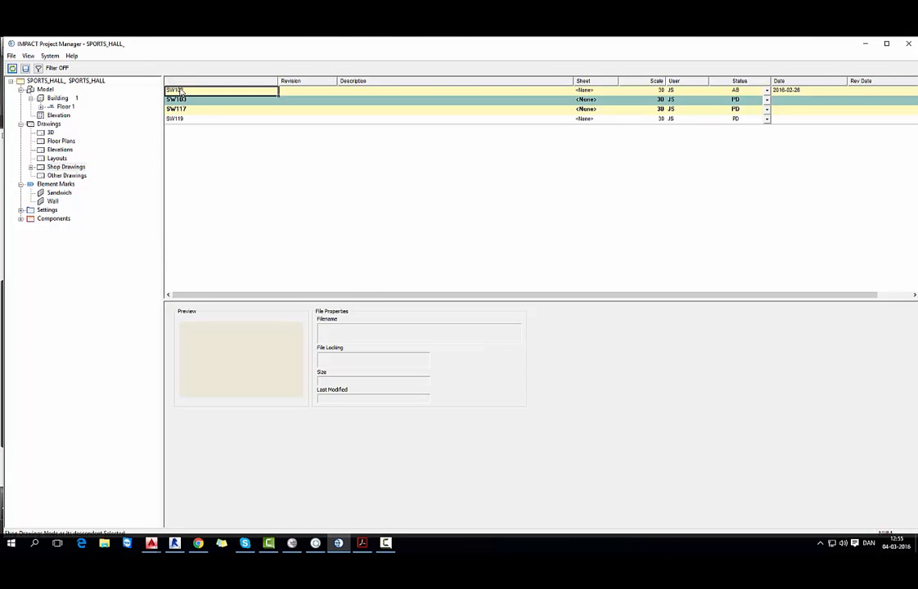
double_click(181, 92)
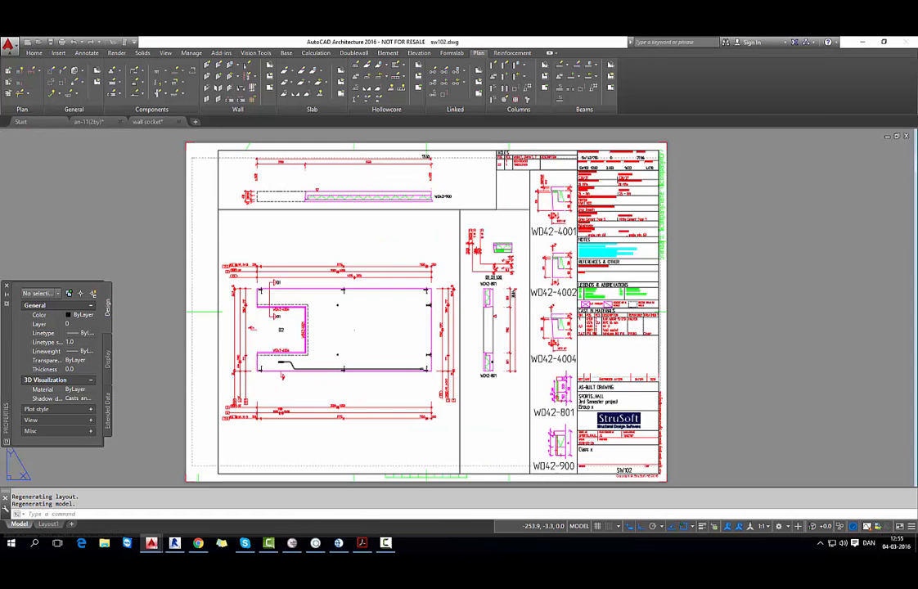
- Redraw the wall element in SW102, including its reinforcement views and its lifts and bracings
scroll(332, 260, "up", 6)
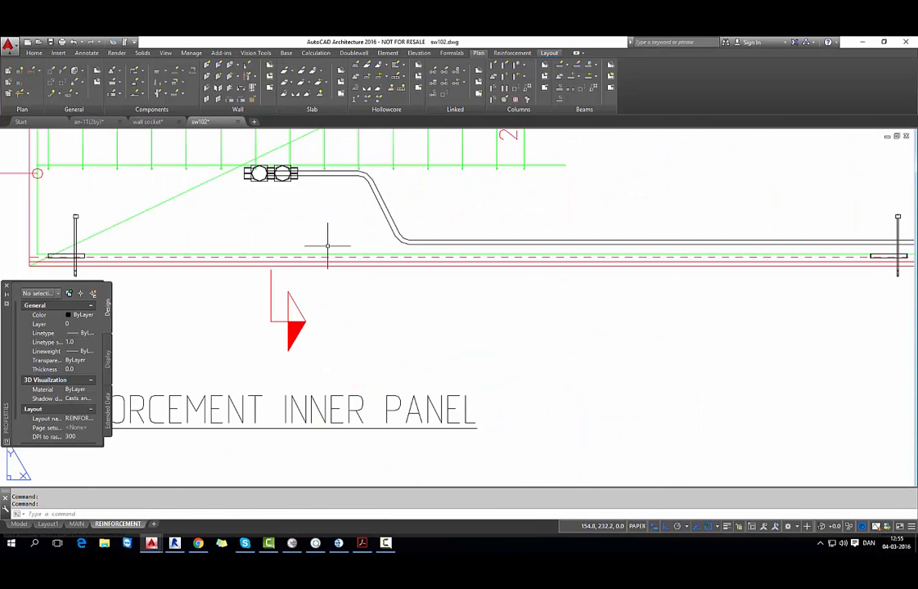
middle_click_drag(332, 260, 366, 359)
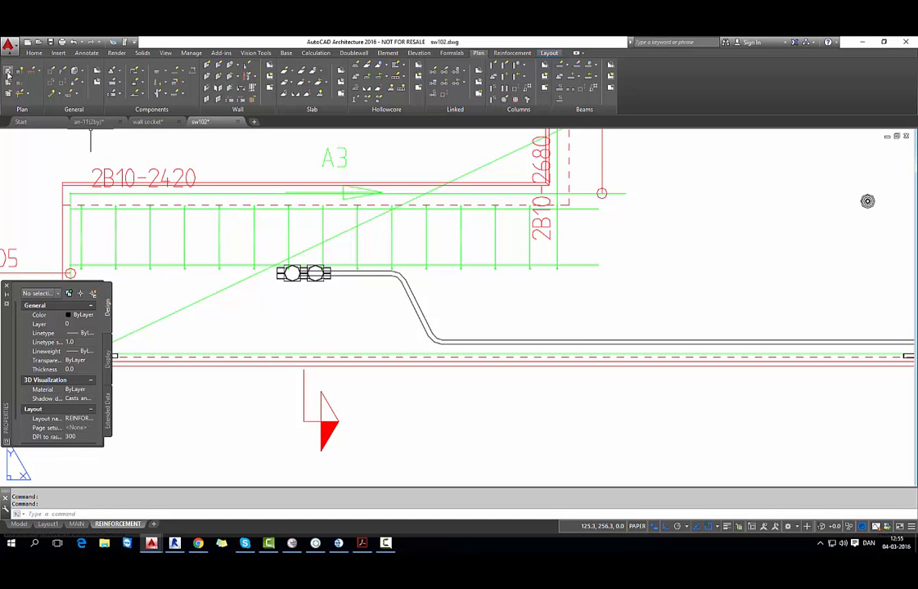
left_click(385, 53)
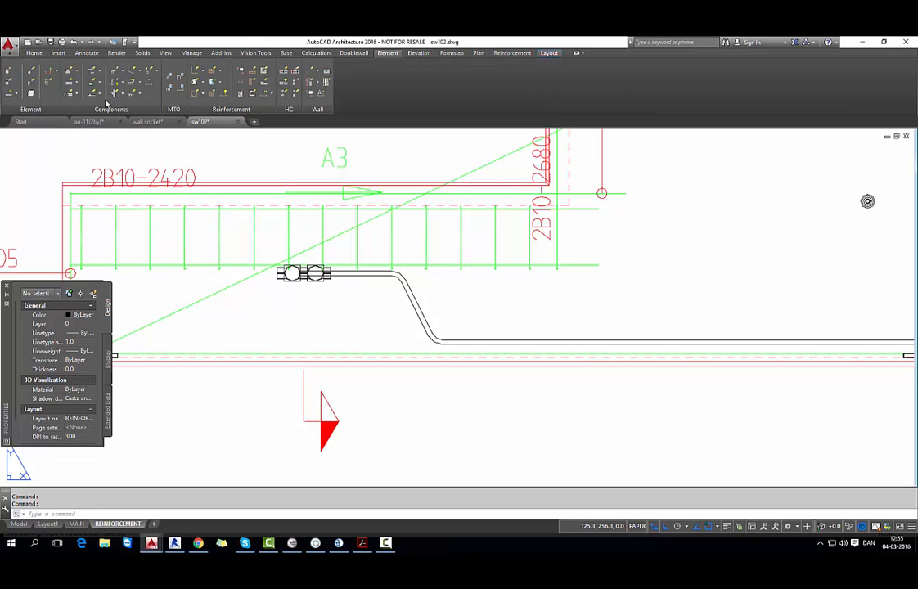
left_click(215, 77)
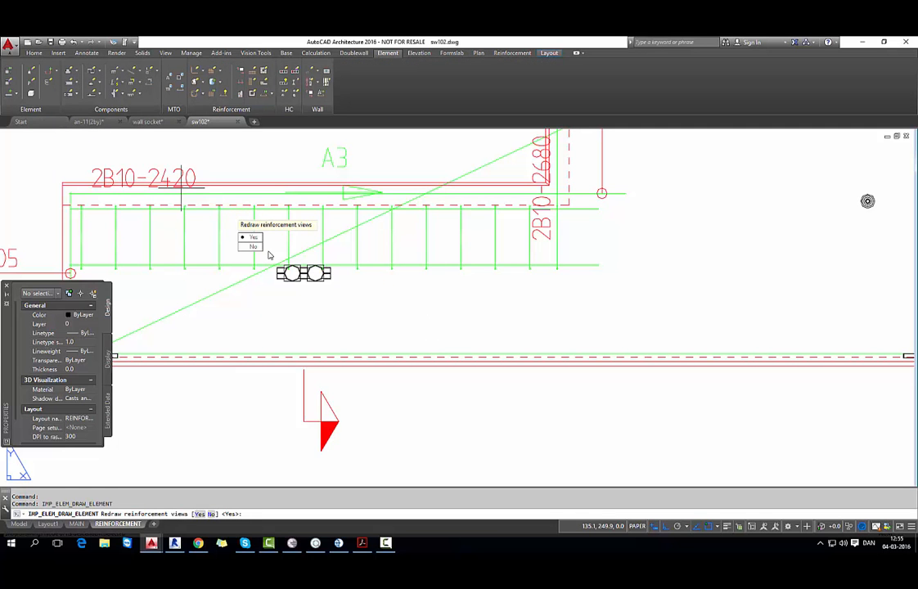
key("Return")
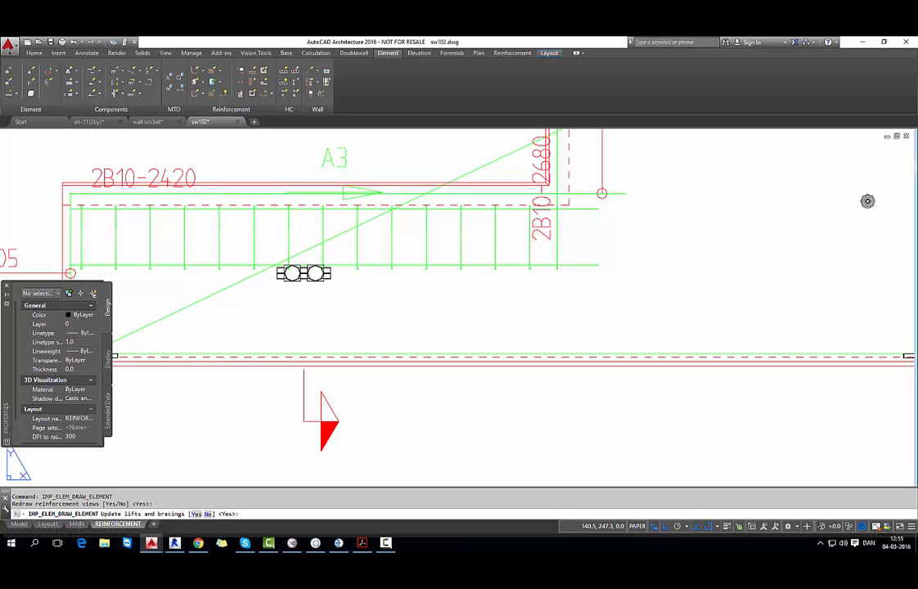
key("Return")
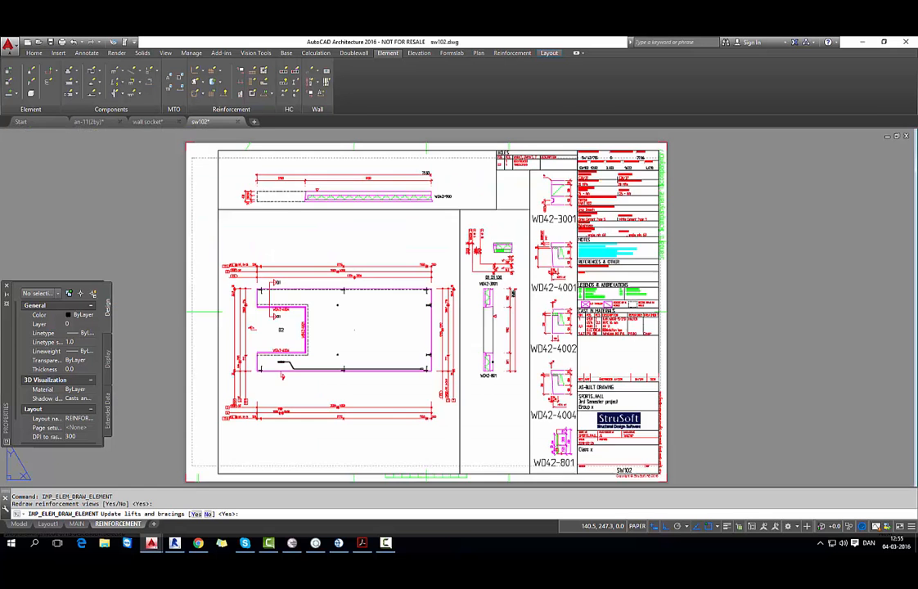
- Open MEP key E11 for editing and set the first electrical box's distance from edge to 970
scroll(836, 267, "down", 3)
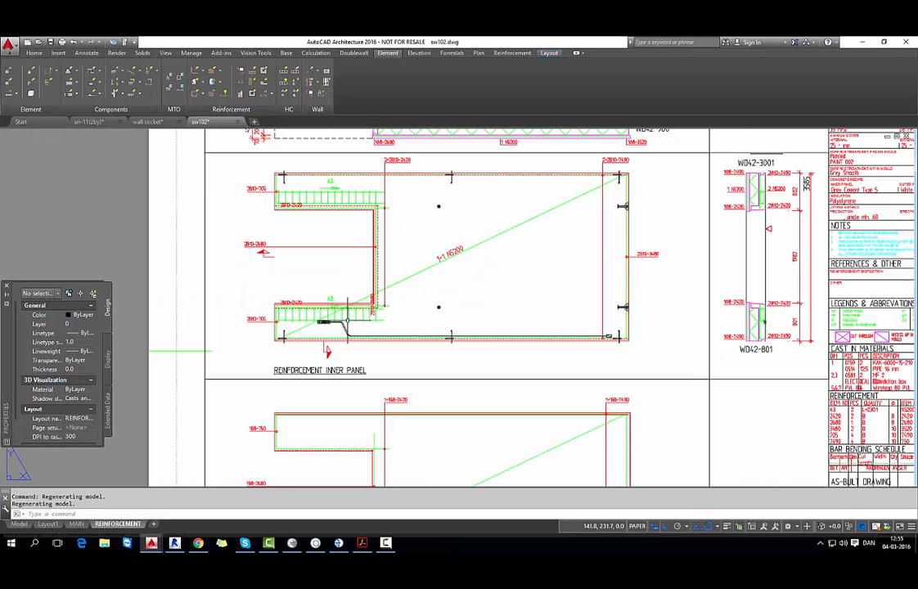
scroll(327, 323, "up", 8)
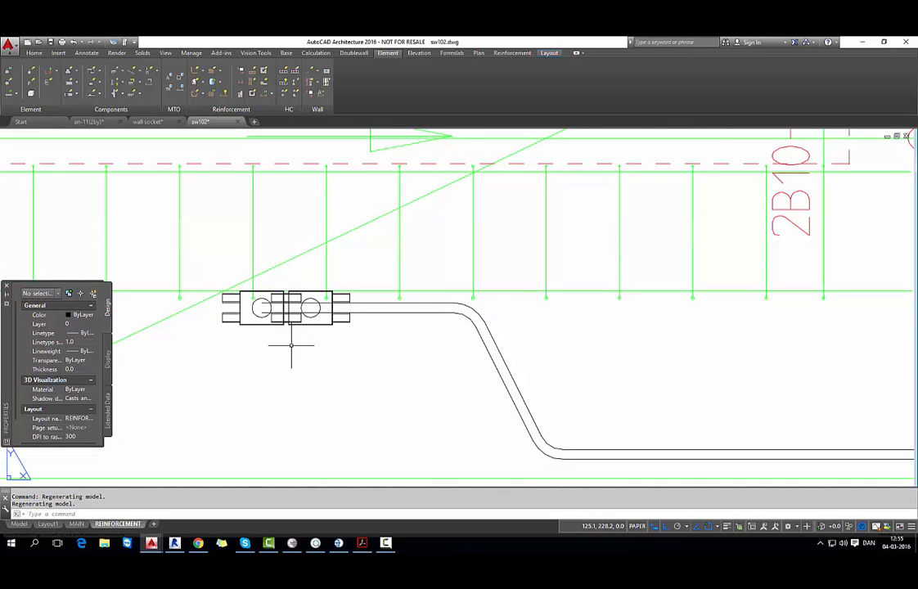
middle_click_drag(292, 349, 321, 313)
left_click(114, 72)
left_click(123, 88)
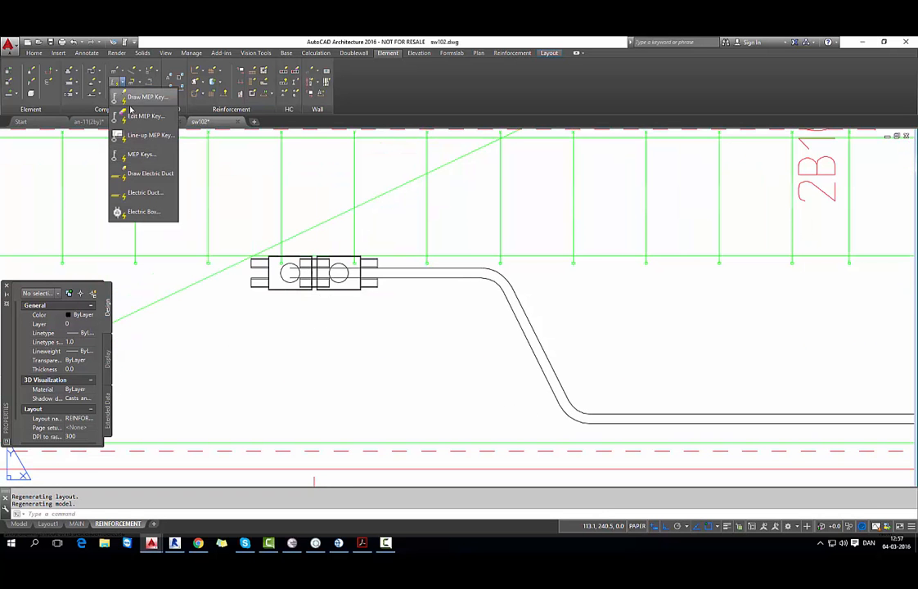
left_click(123, 154)
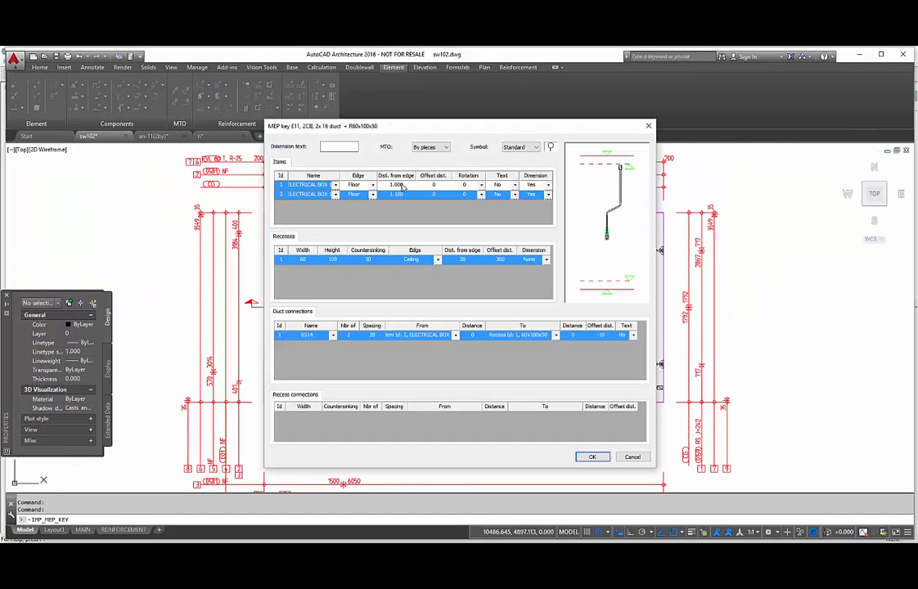
left_click(402, 184)
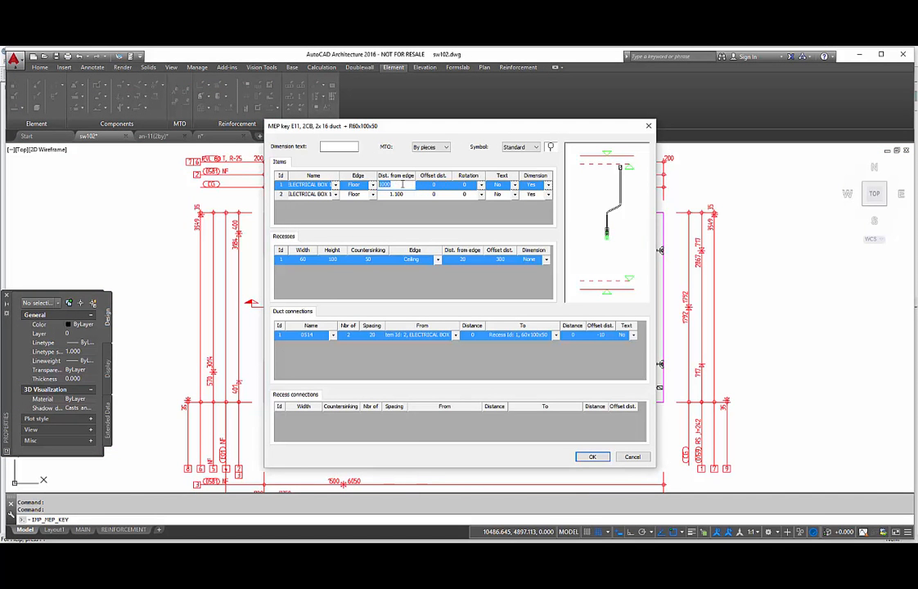
type("970")
key("Return")
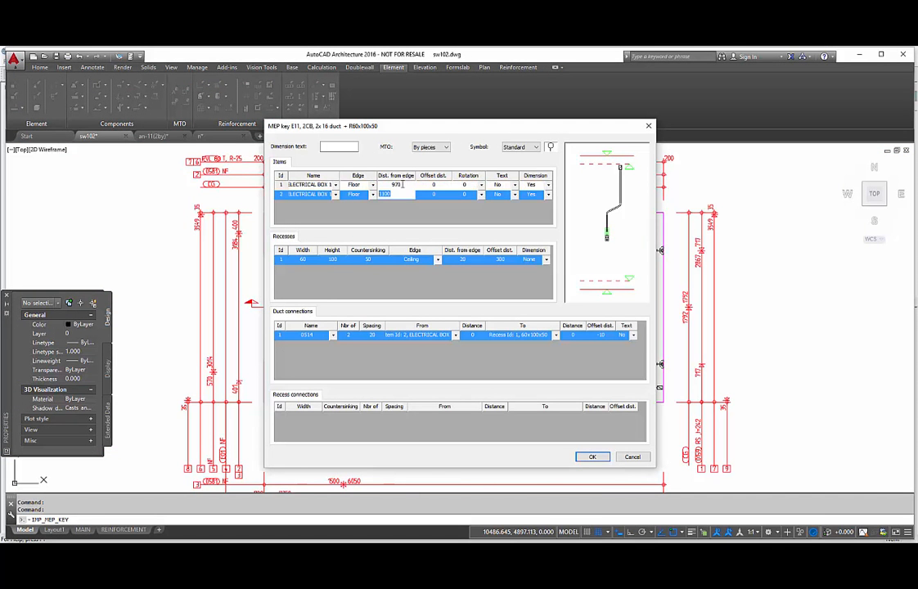
left_click(438, 218)
- Set E11's duct connection to start from item 2 with spacing 40 and offset distance -20, and save the key
left_click(371, 335)
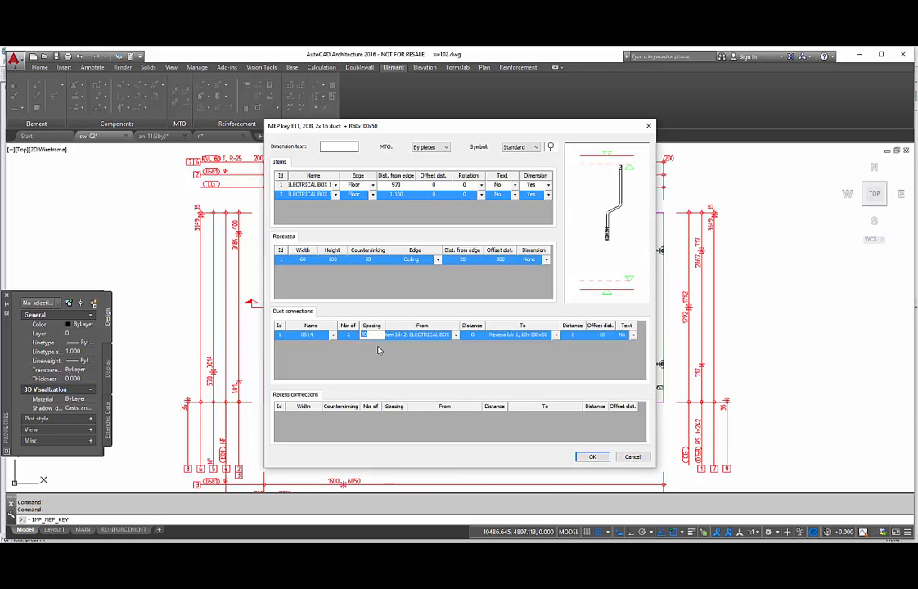
left_click(602, 335)
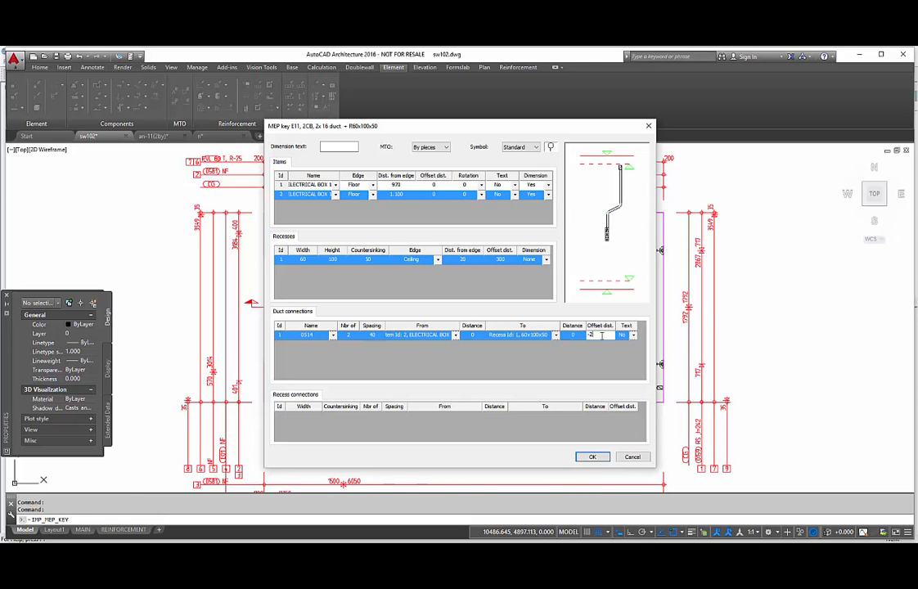
key("Return")
left_click(455, 336)
left_click(444, 362)
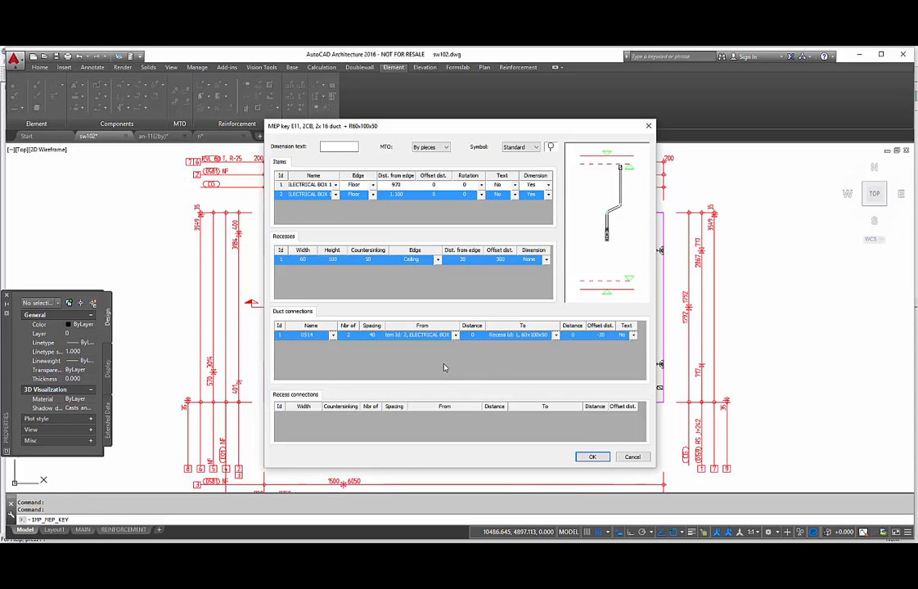
left_click(592, 456)
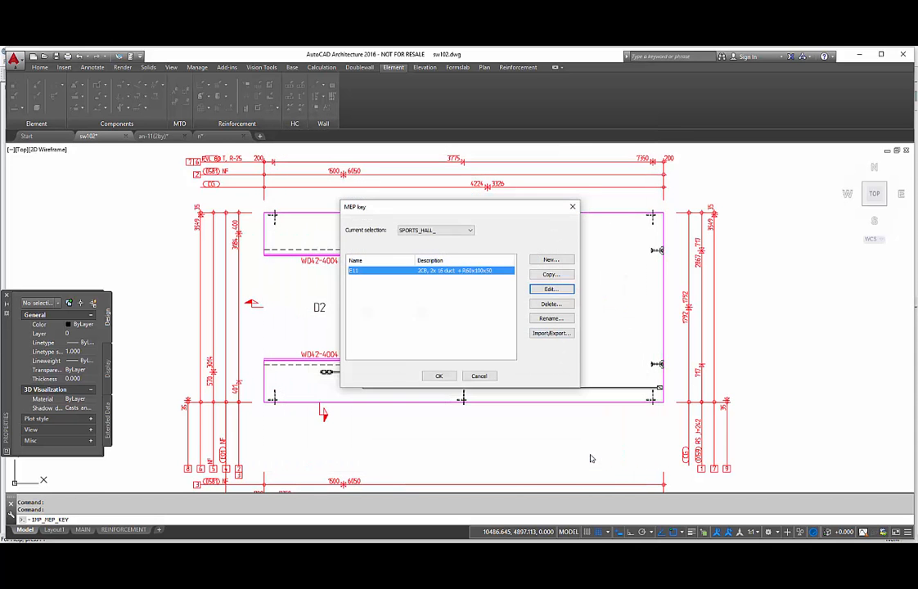
left_click(439, 377)
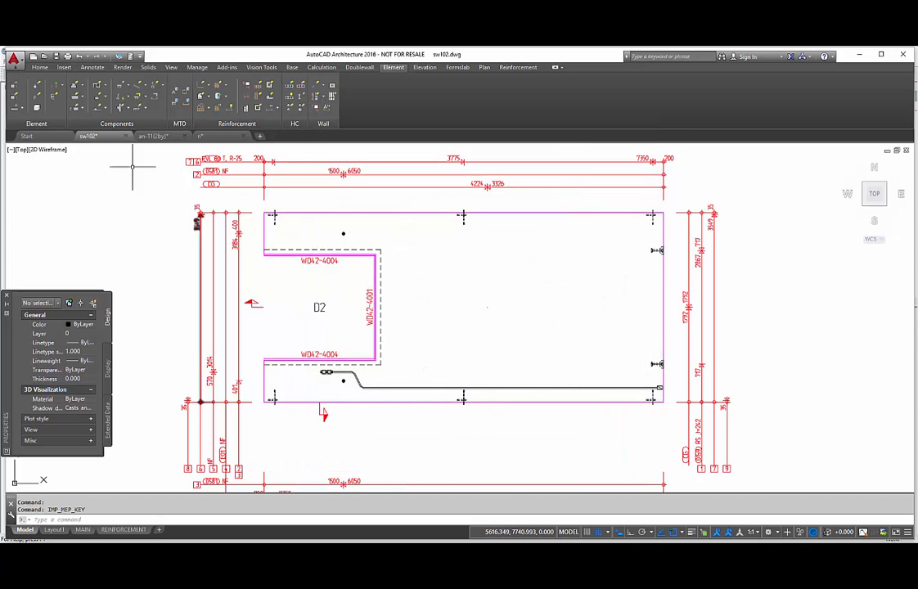
- Redraw the wall element with the revised MEP key, again updating reinforcement views, lifts and bracings
left_click(18, 96)
left_click(148, 208)
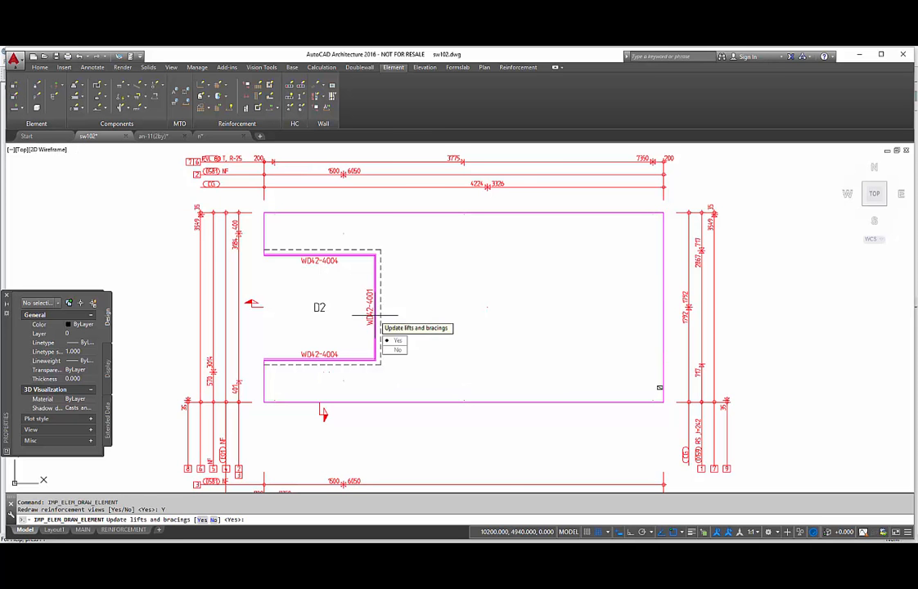
key("Return")
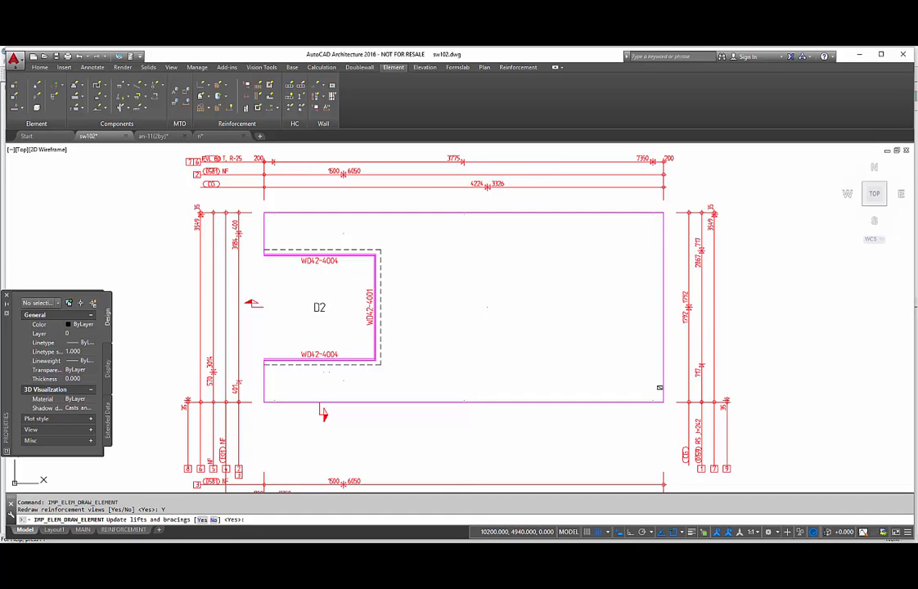
scroll(323, 379, "up", 2)
scroll(323, 379, "up", 2)
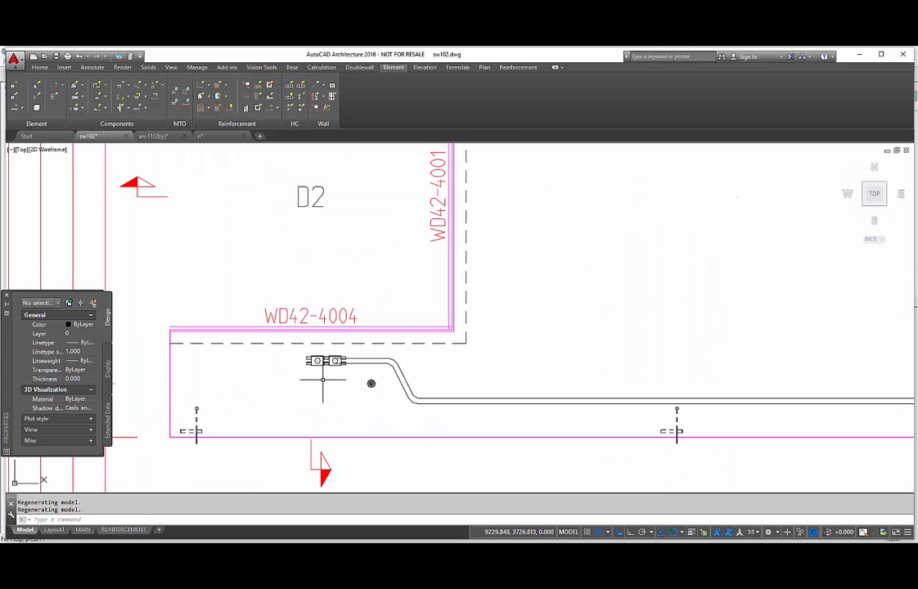